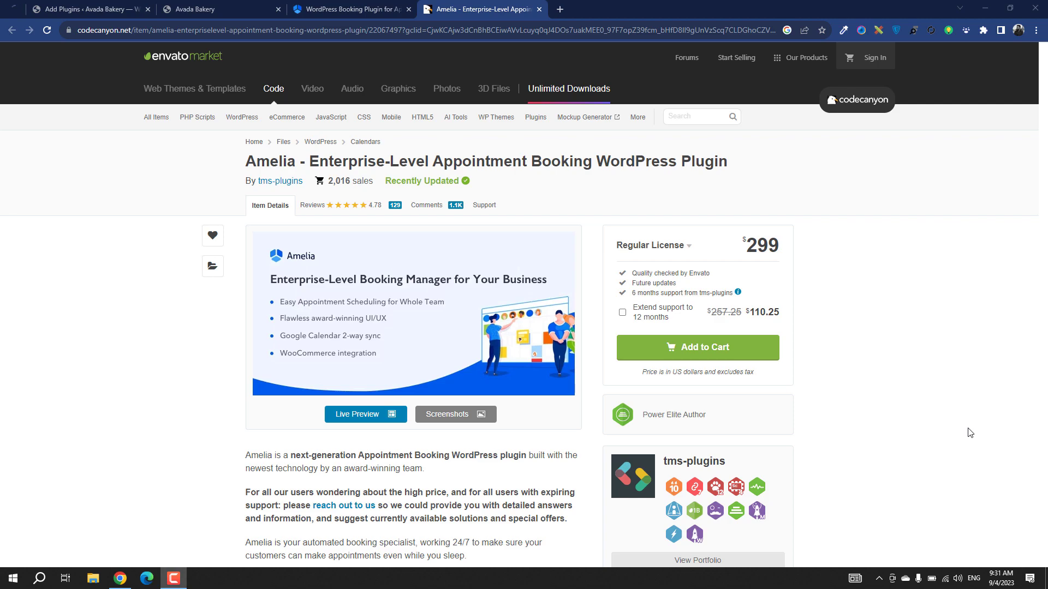
Review the Amelia plugin's CodeCanyon listing, including its price, feature description and update details
scroll(282, 294, "down", 5)
scroll(281, 289, "down", 4)
scroll(278, 289, "up", 10)
scroll(624, 326, "down", 5)
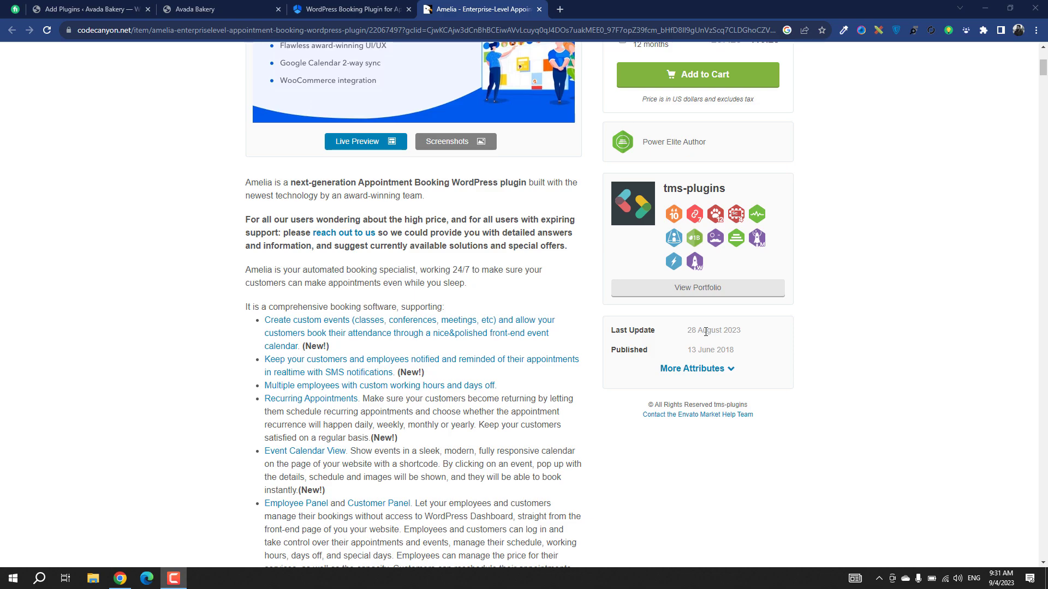
scroll(375, 456, "down", 7)
scroll(376, 456, "up", 4)
scroll(376, 456, "down", 5)
scroll(375, 456, "up", 1)
scroll(375, 456, "down", 5)
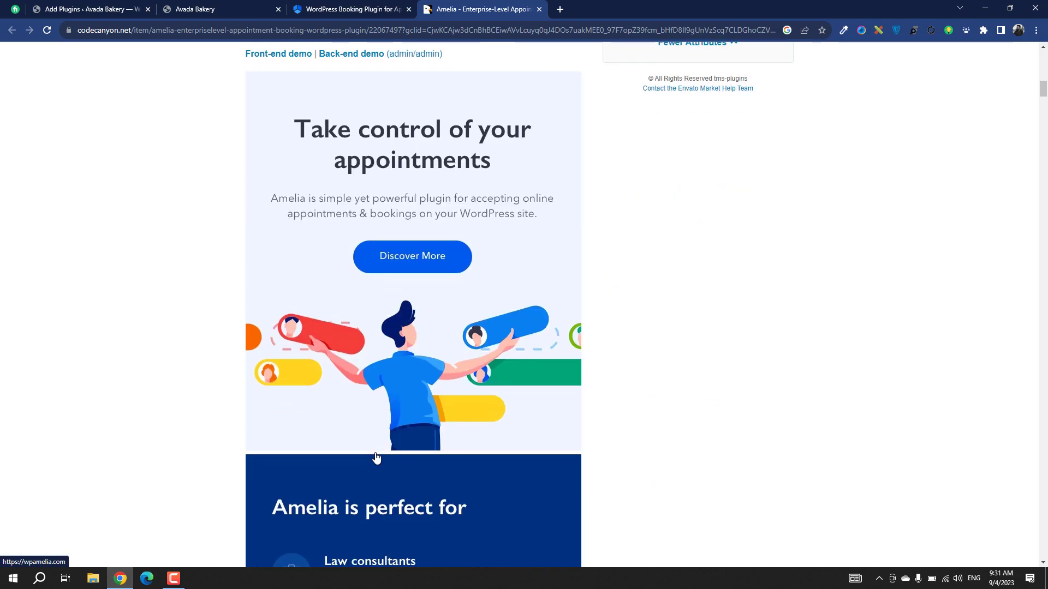
Read which business types the Amelia listing recommends the plugin for, from law consultants to beauty salons, and return to the listing's start
scroll(376, 458, "down", 8)
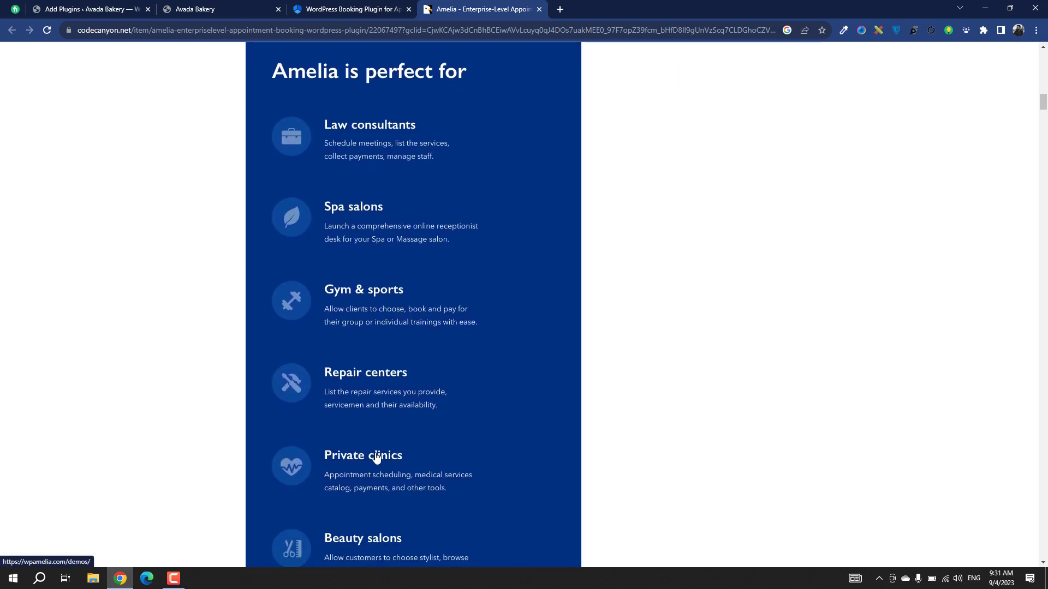
scroll(376, 457, "up", 1)
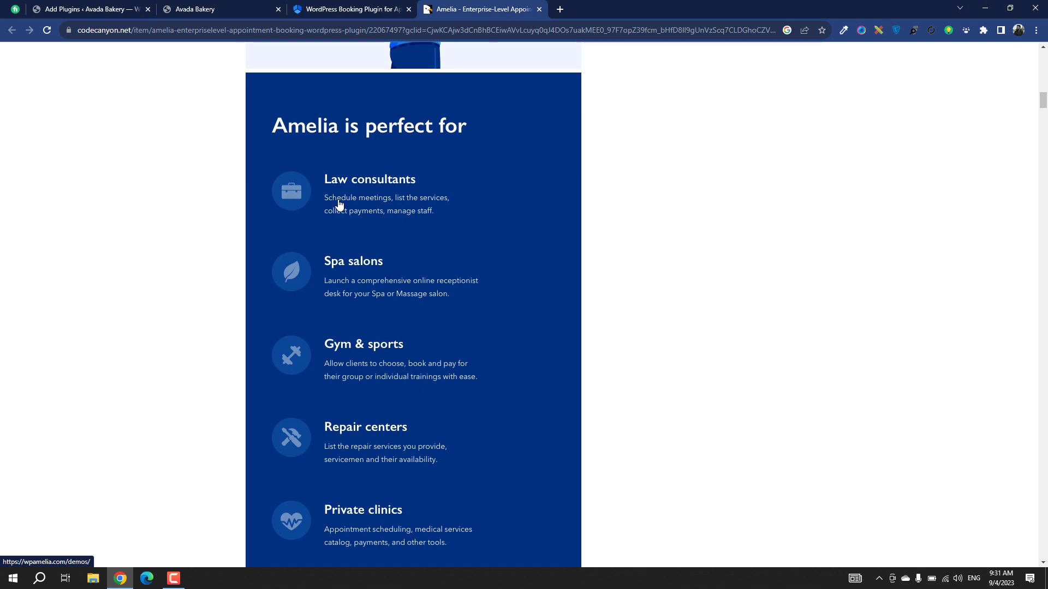
scroll(341, 207, "down", 1)
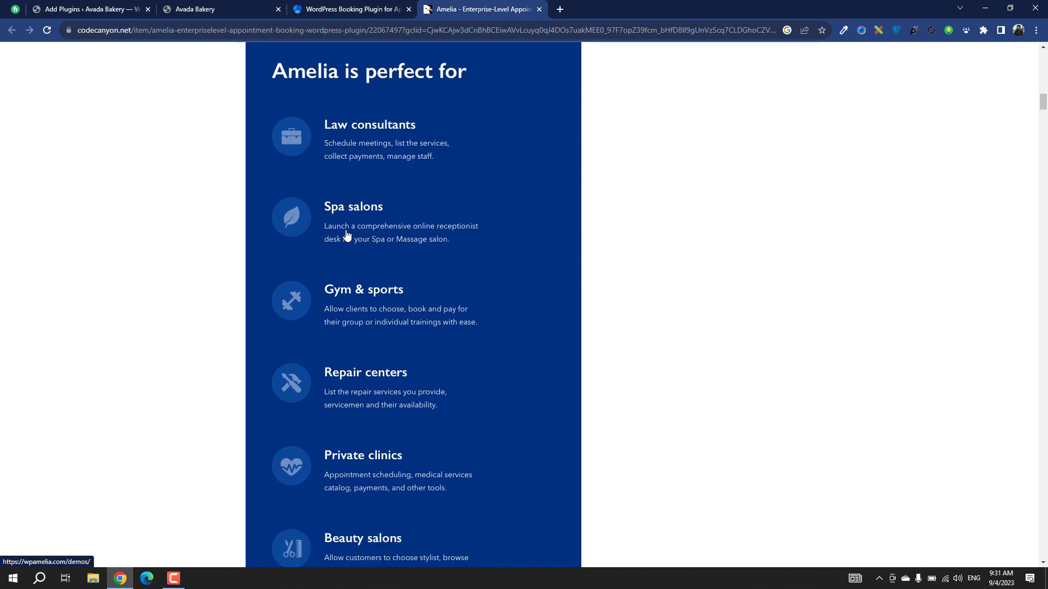
scroll(346, 235, "down", 1)
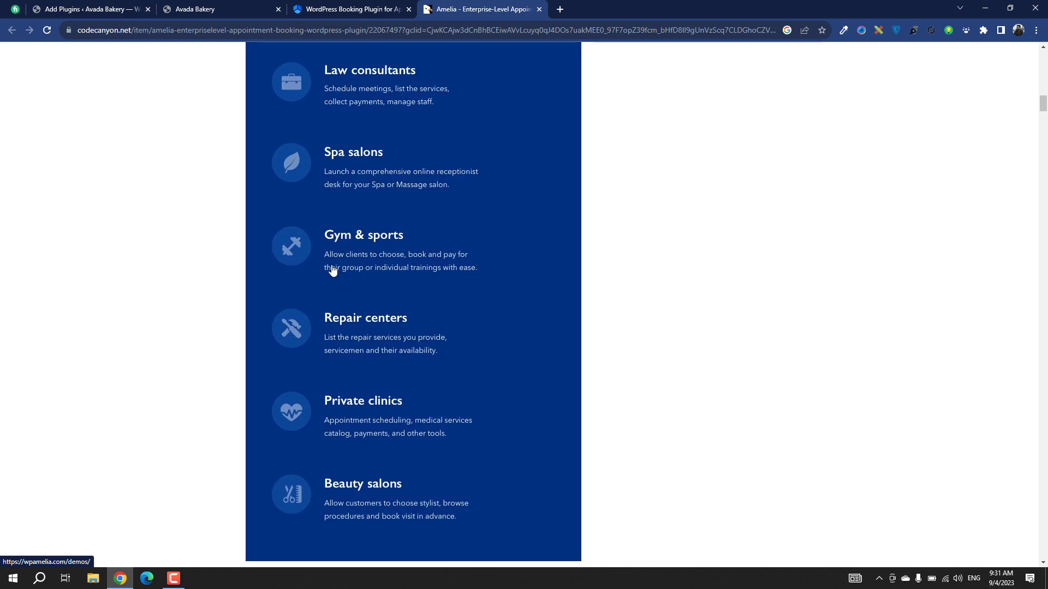
scroll(332, 270, "down", 1)
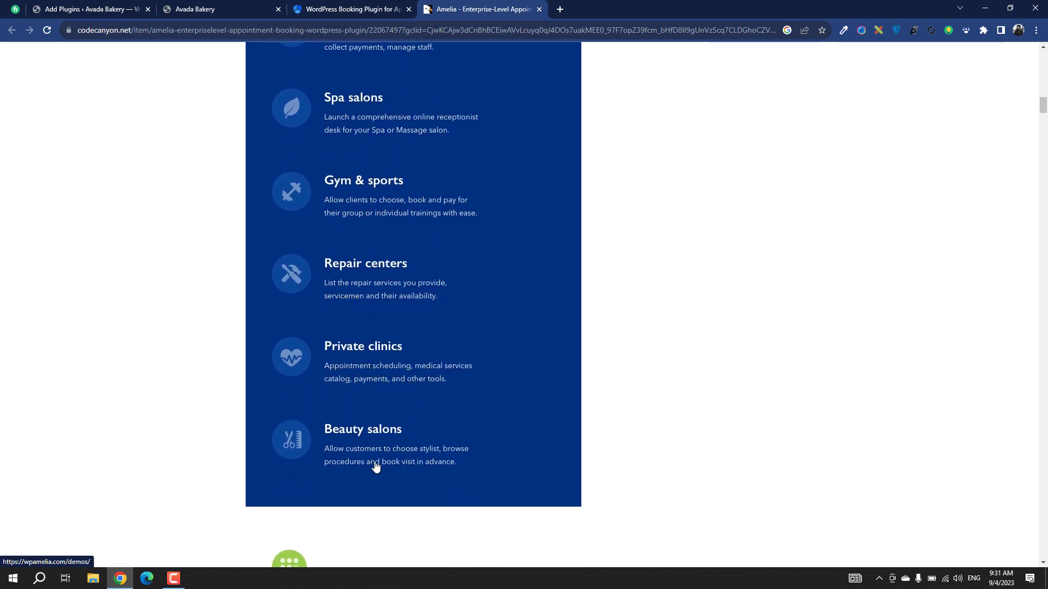
scroll(359, 455, "down", 5)
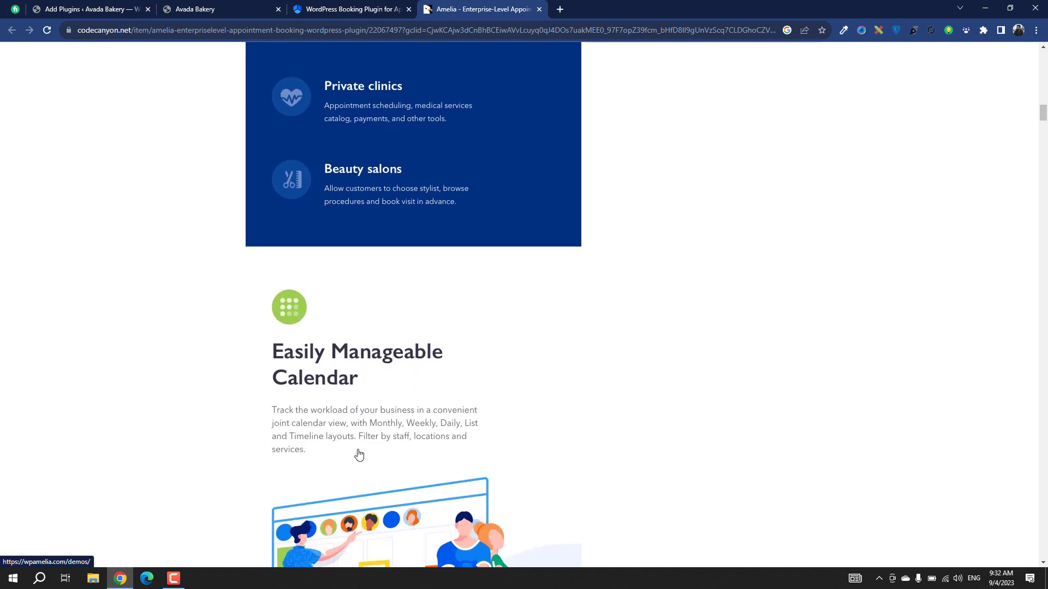
scroll(358, 454, "up", 15)
scroll(358, 454, "up", 10)
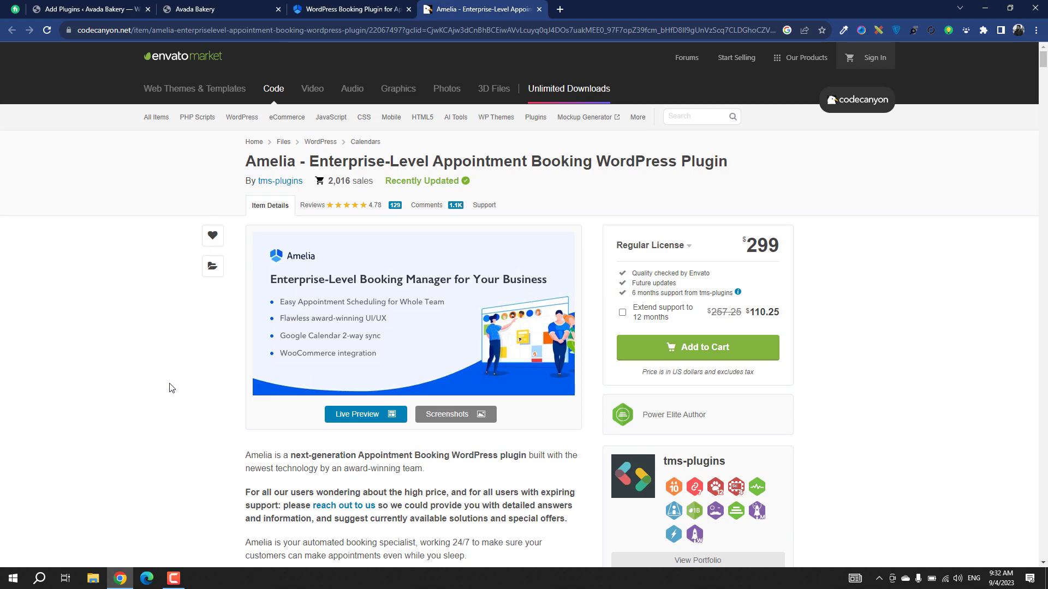
View the official Amelia website, and check the spa site's home page and its Book an Appointment button
left_click(389, 7)
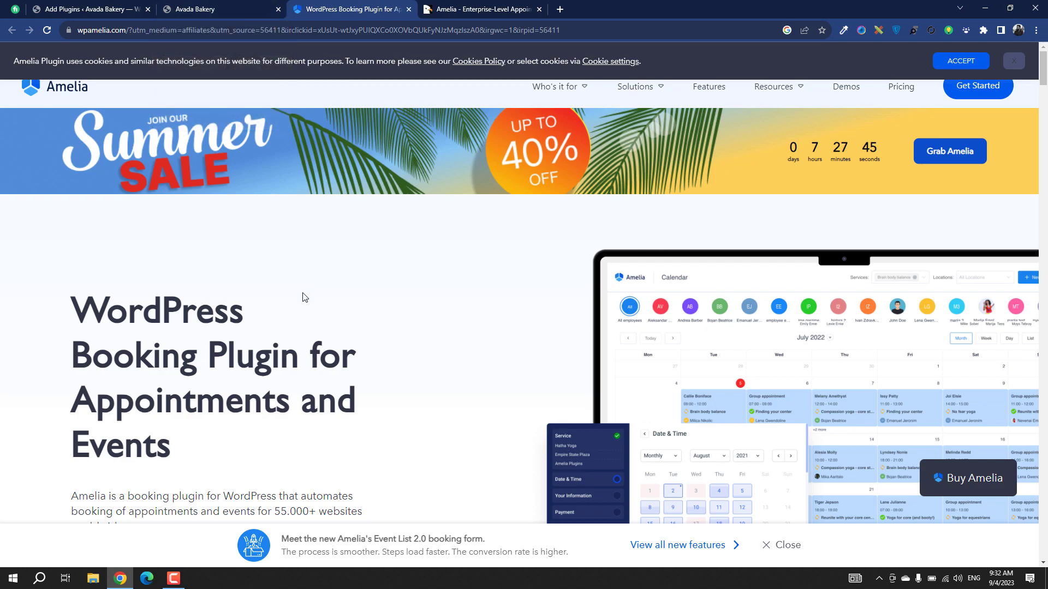
left_click(237, 8)
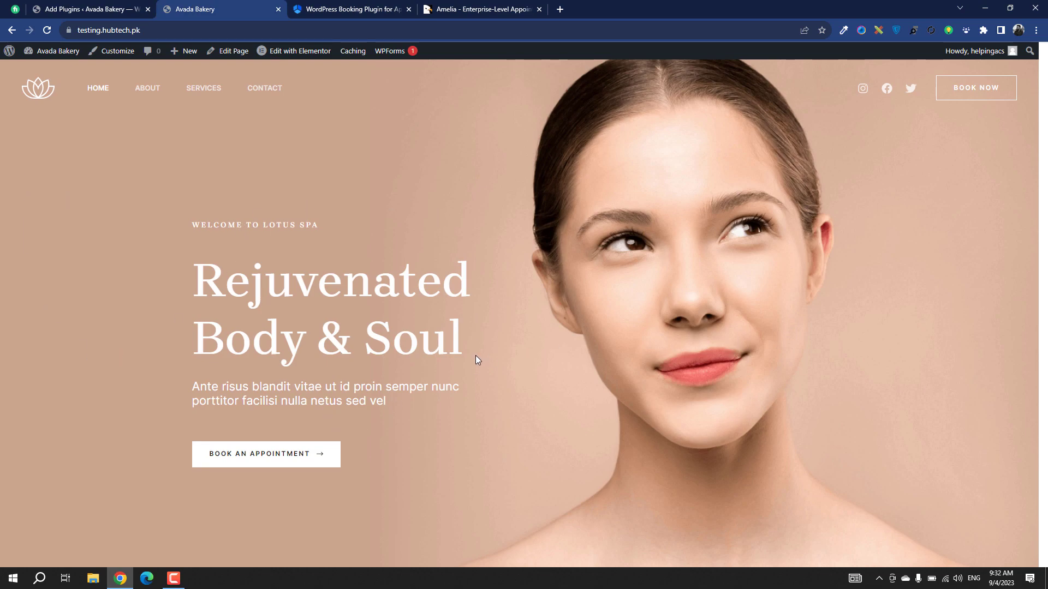
scroll(472, 371, "down", 2)
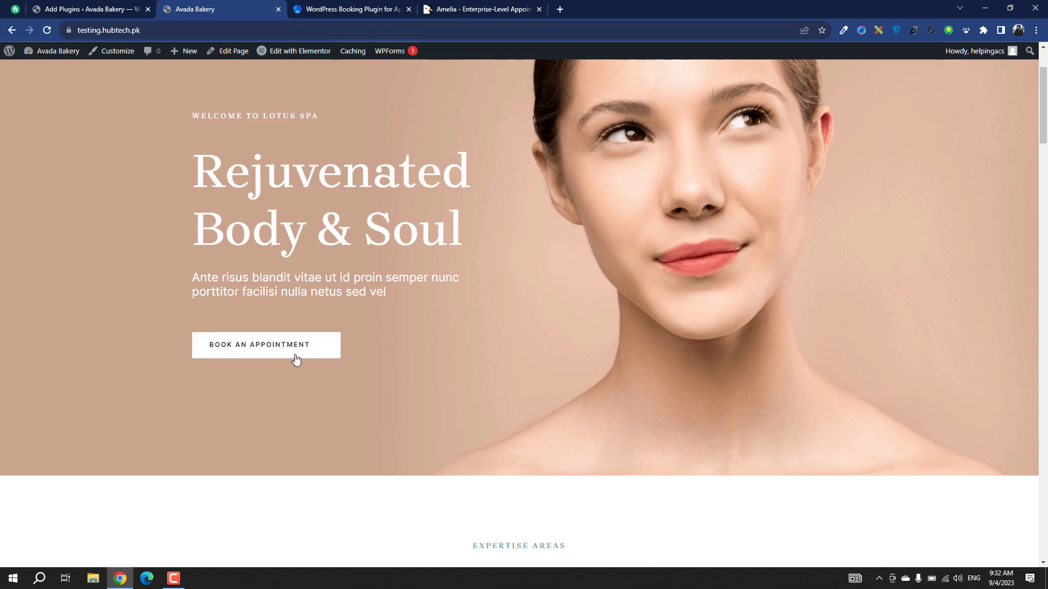
scroll(530, 382, "up", 2)
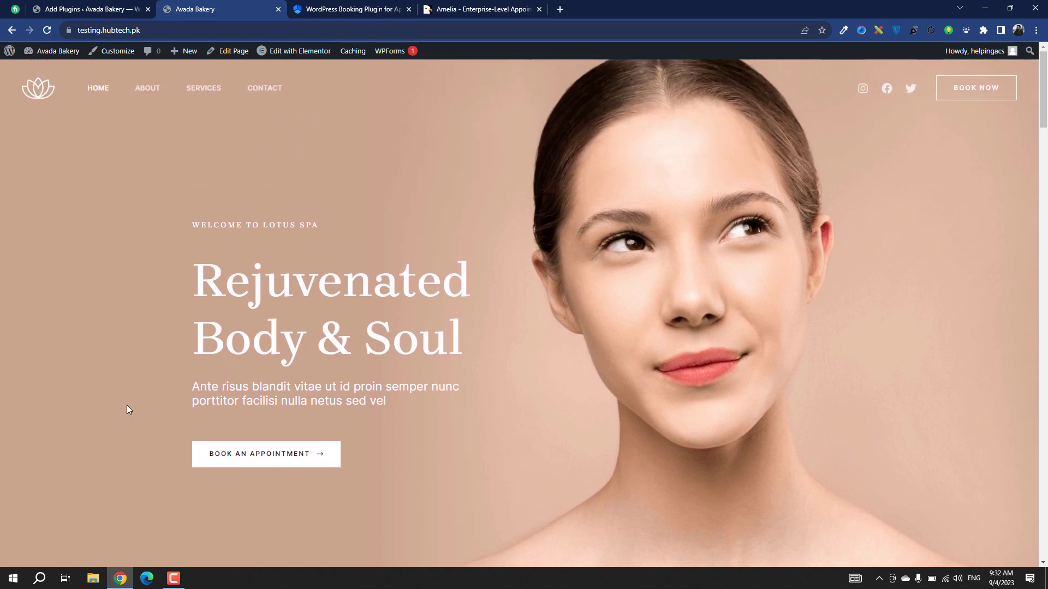
left_click(253, 463)
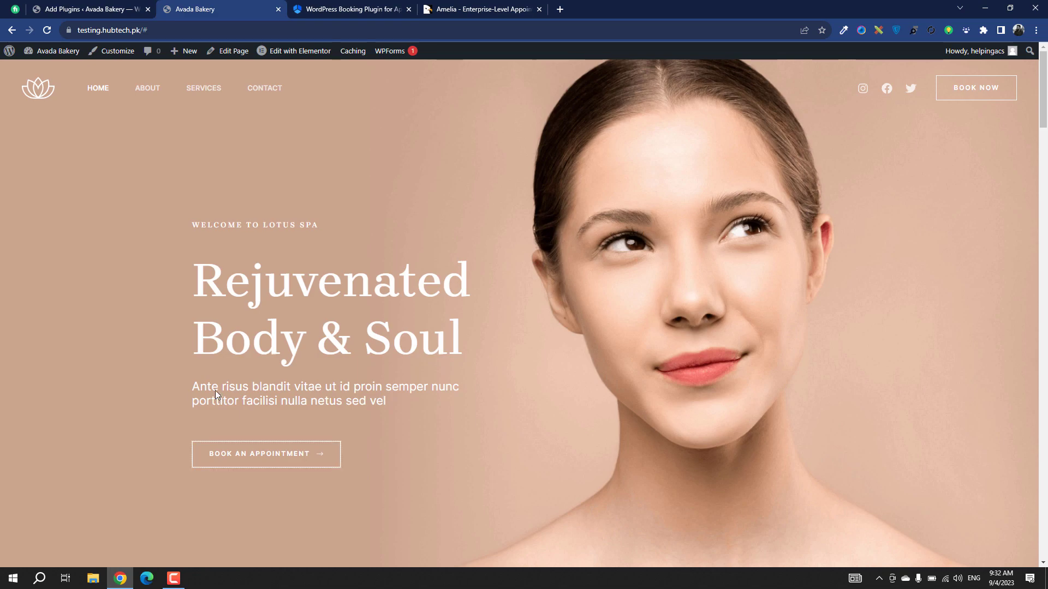
Go to the WordPress admin dashboard and open the page for adding a new plugin
left_click(100, 5)
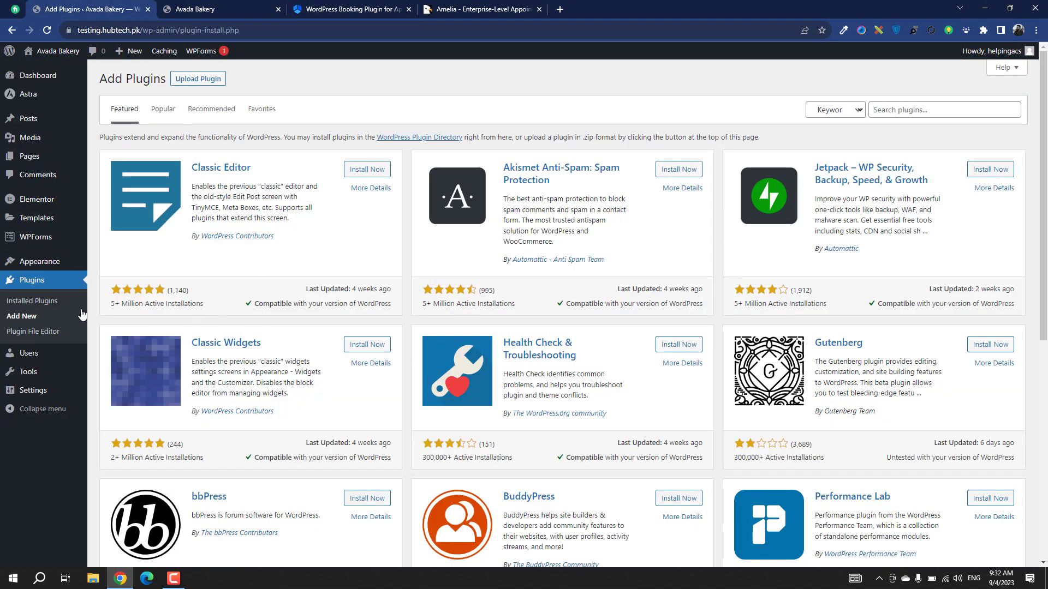
left_click(44, 79)
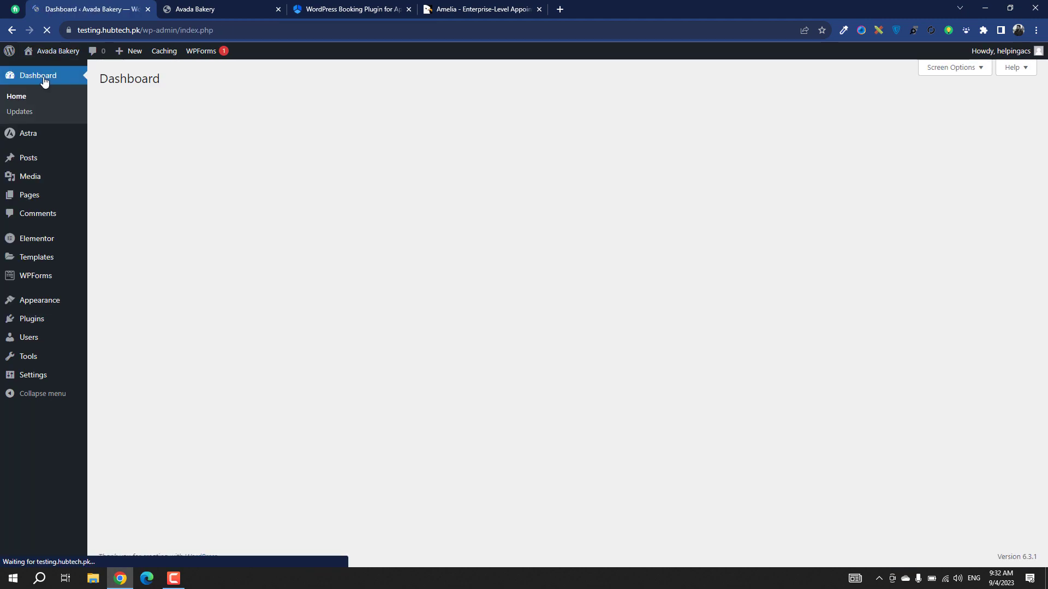
mouse_move(39, 323)
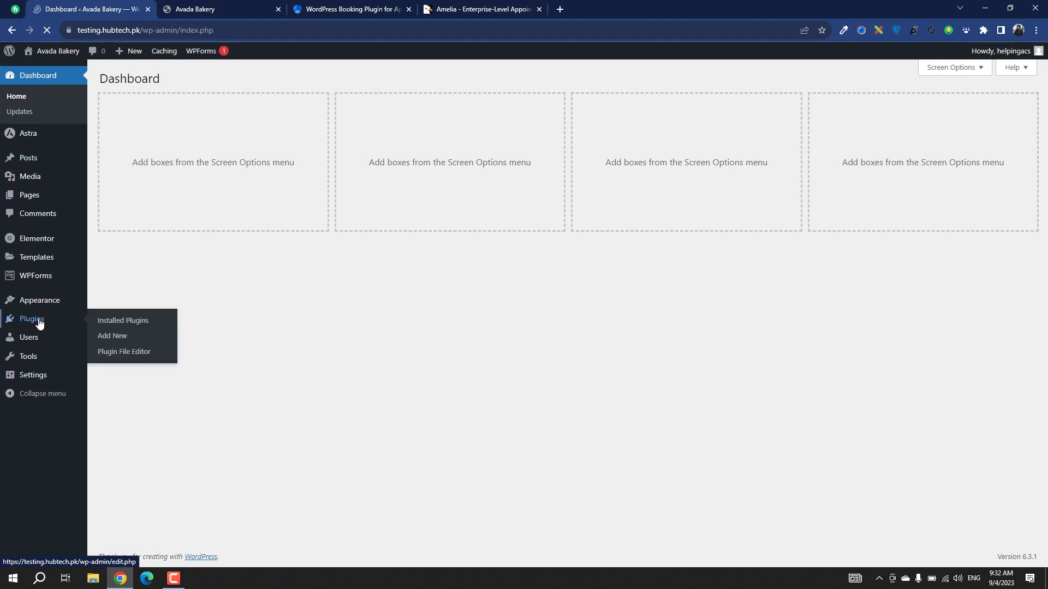
left_click(125, 338)
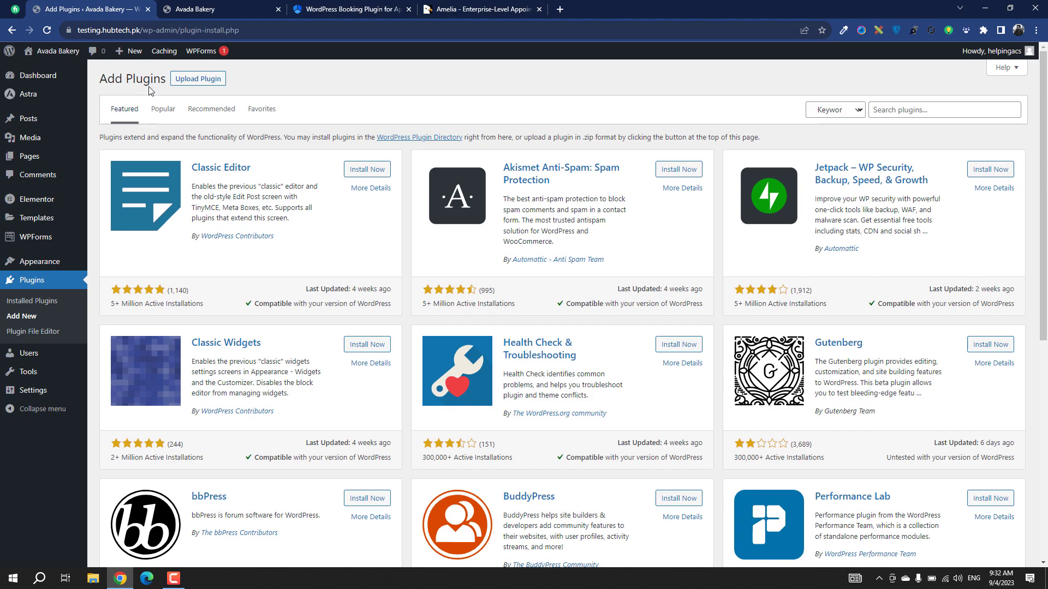
Upload ameliabooking.zip from the amelia66 folder as a plugin and install it
left_click(186, 81)
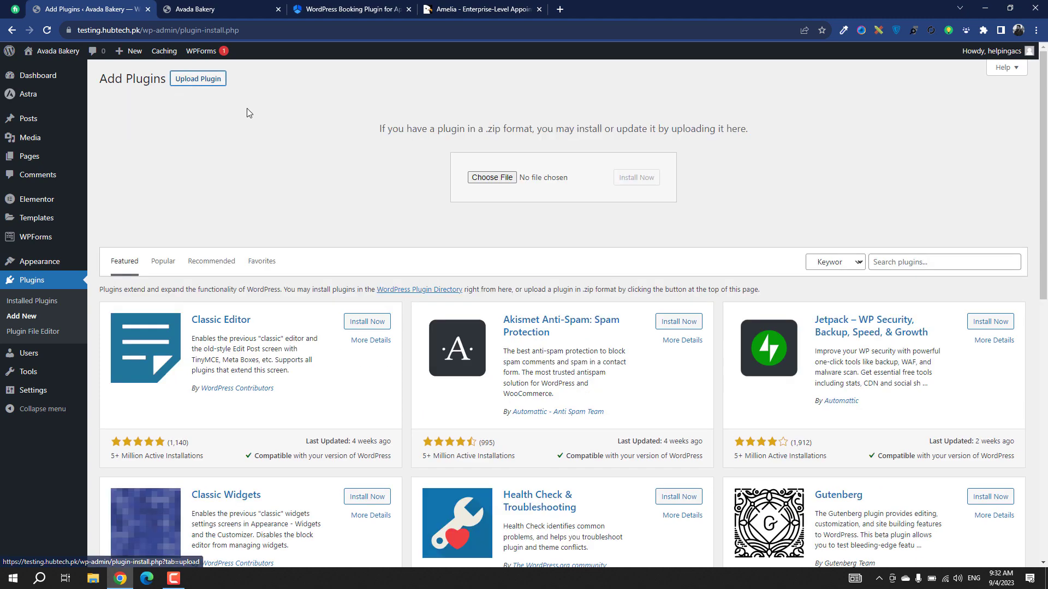
left_click(503, 179)
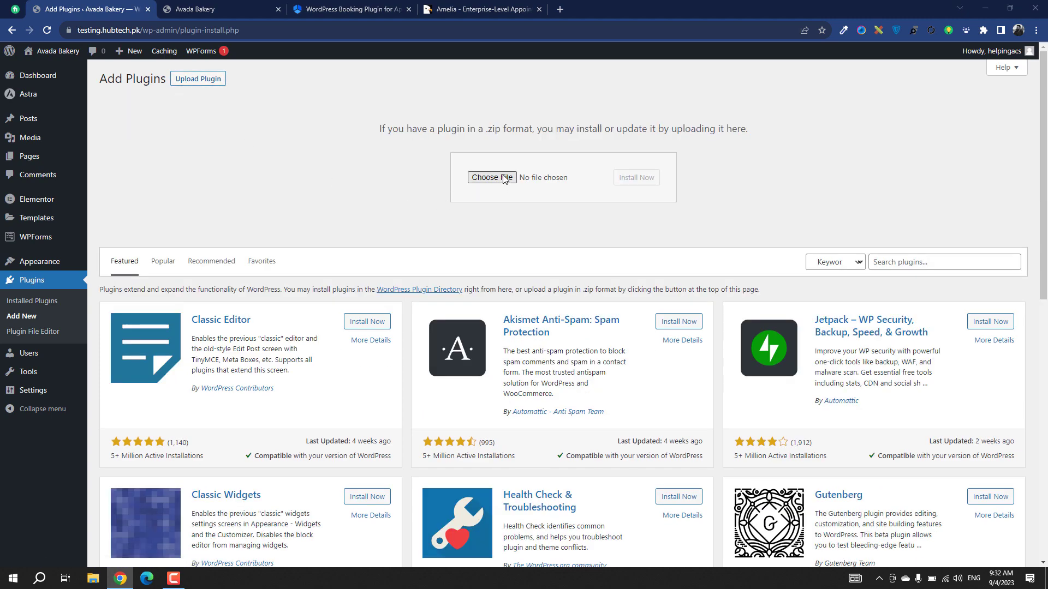
left_click(160, 91)
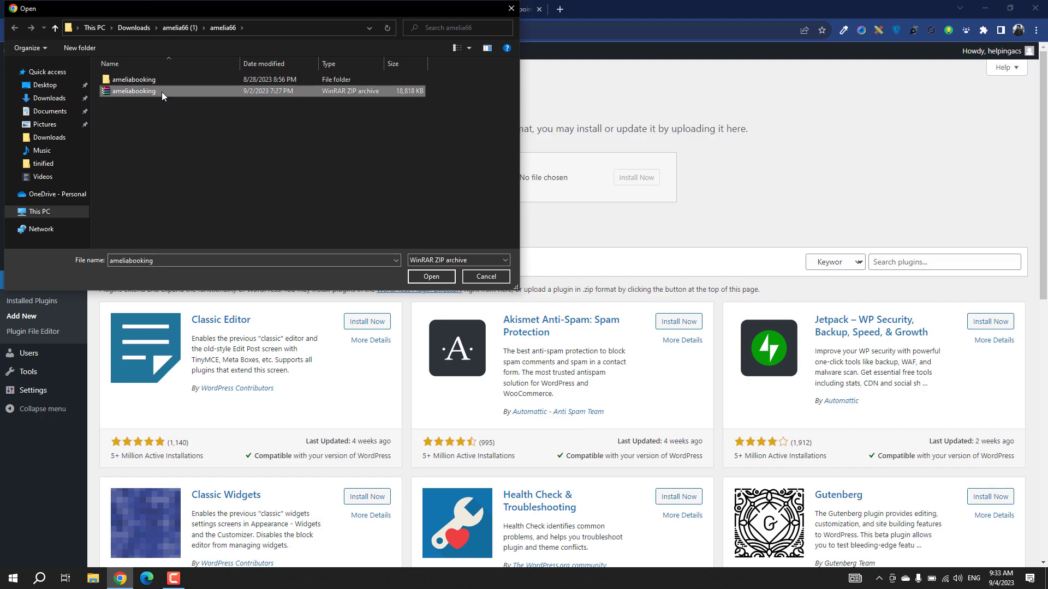
left_click(418, 275)
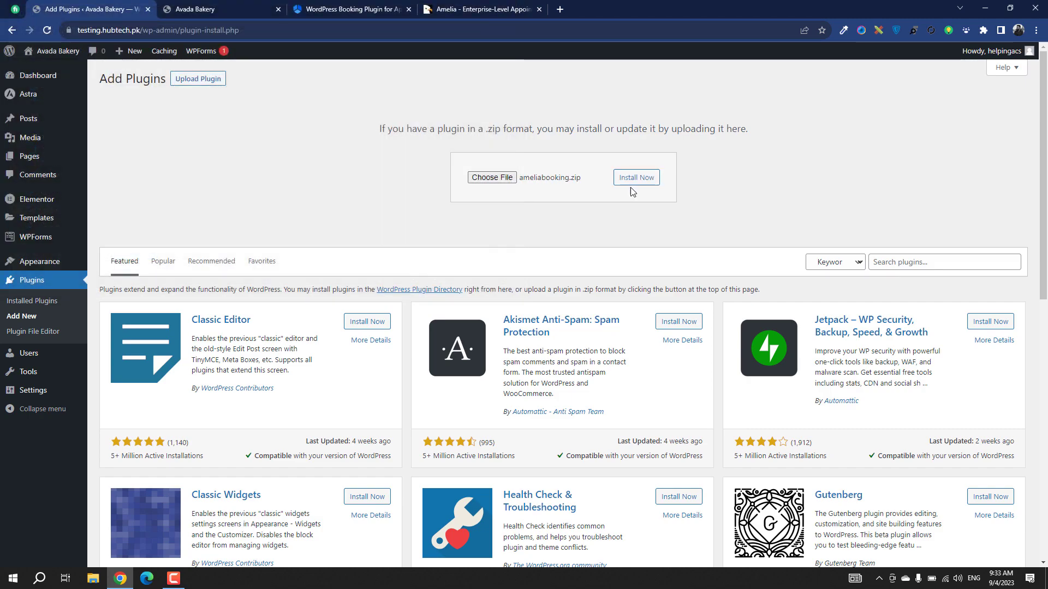
left_click(634, 186)
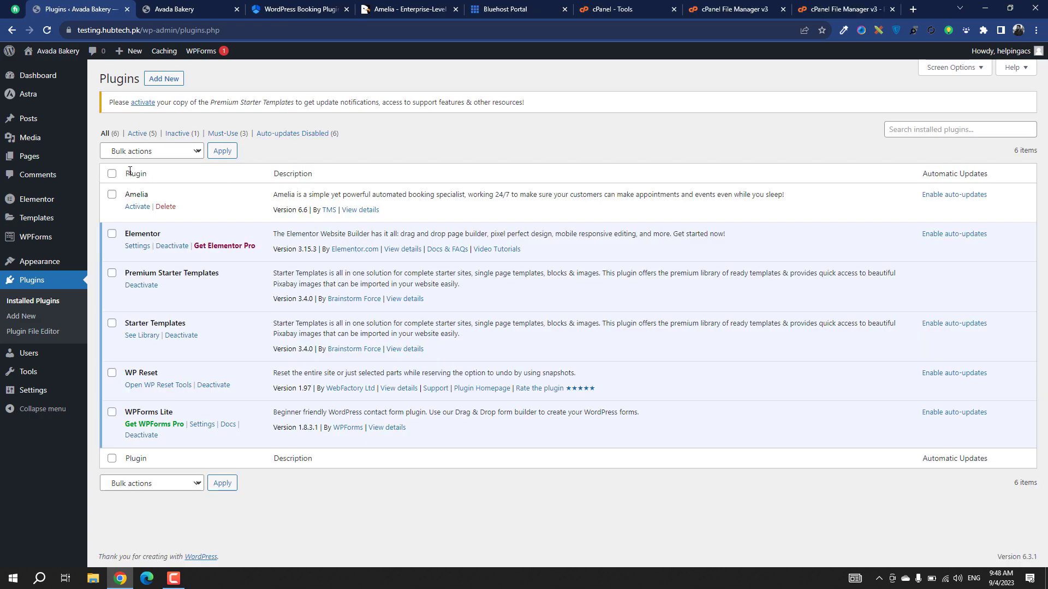
Activate the Amelia plugin in the installed plugins list
left_click(131, 209)
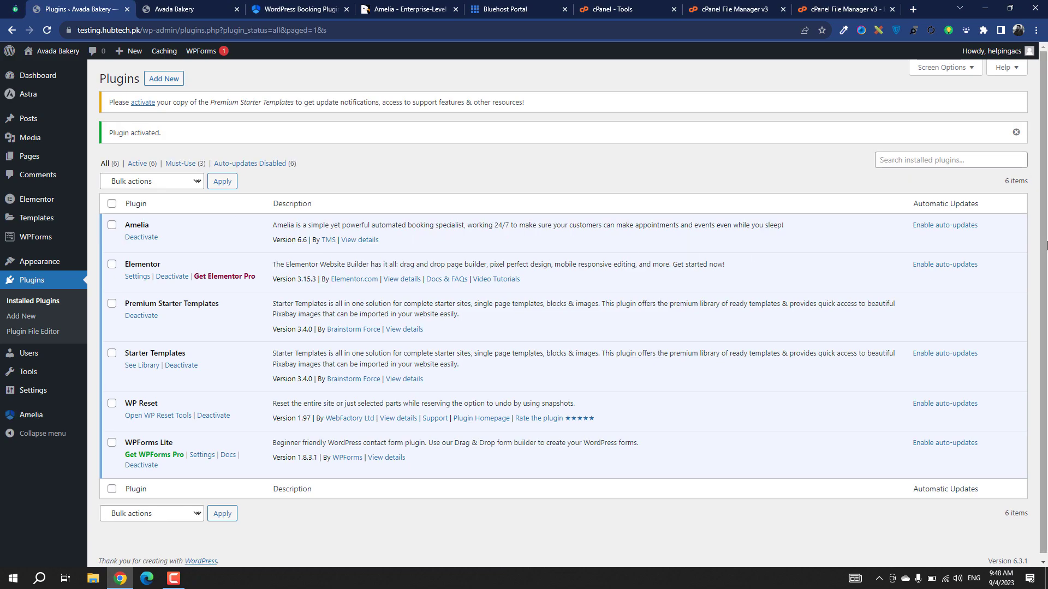
left_click_drag(899, 218, 982, 244)
left_click(965, 244)
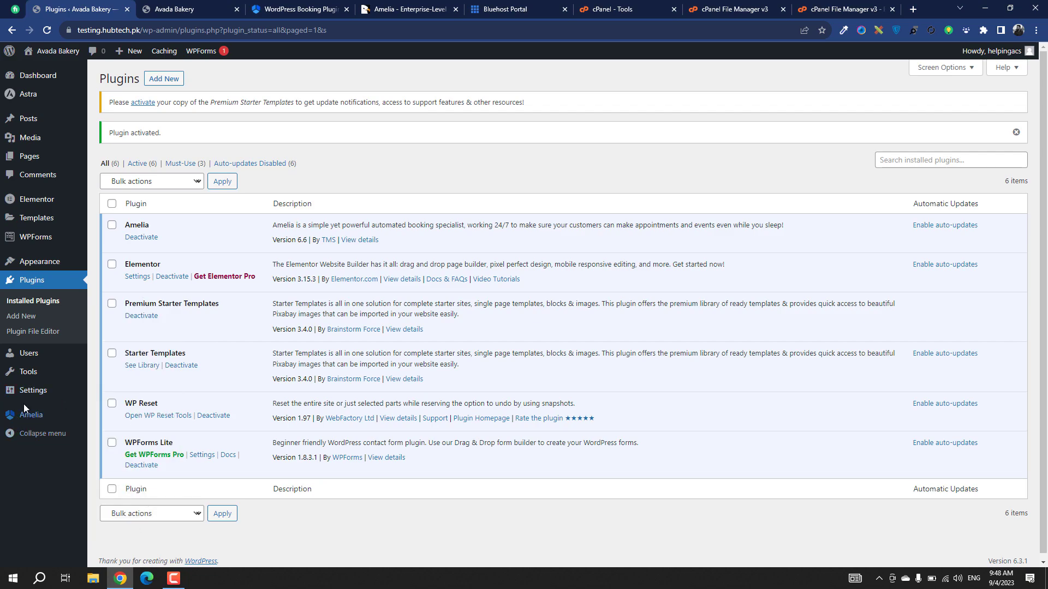
Open the Amelia dashboard and dismiss the 6.6 update announcement
mouse_move(27, 421)
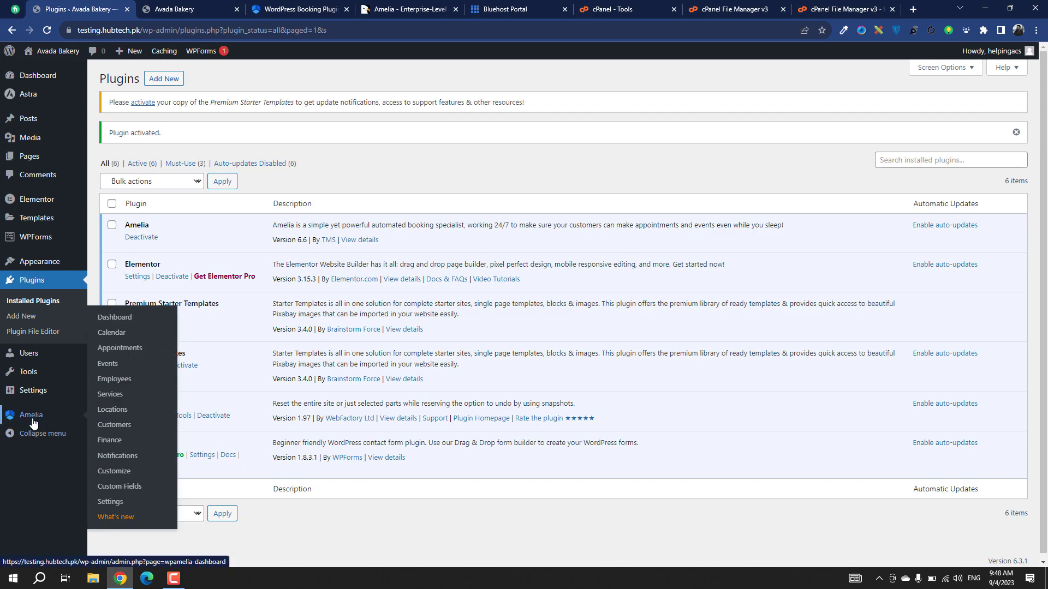
left_click(33, 421)
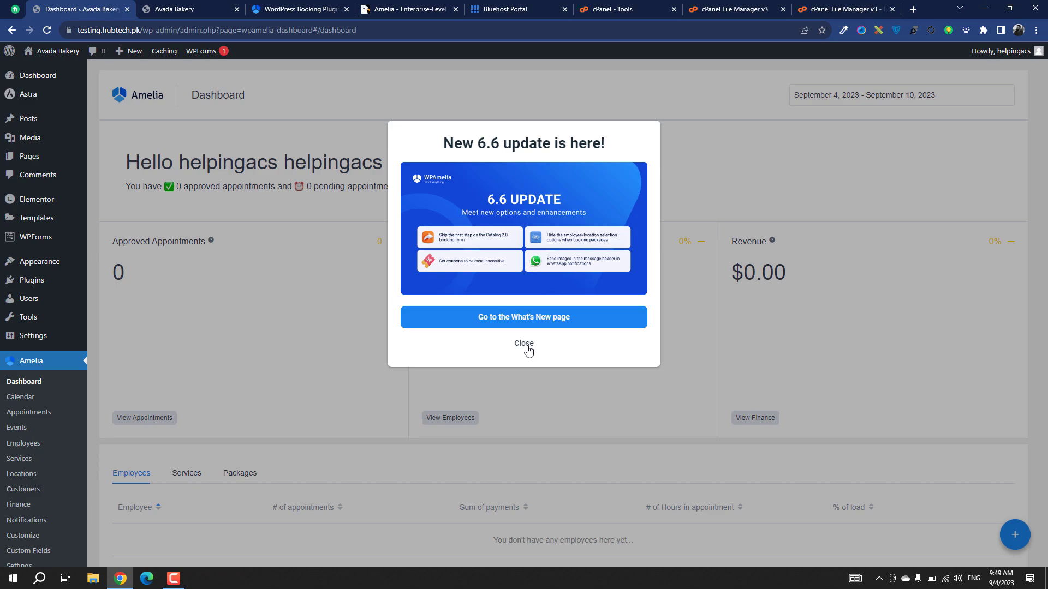
left_click(524, 344)
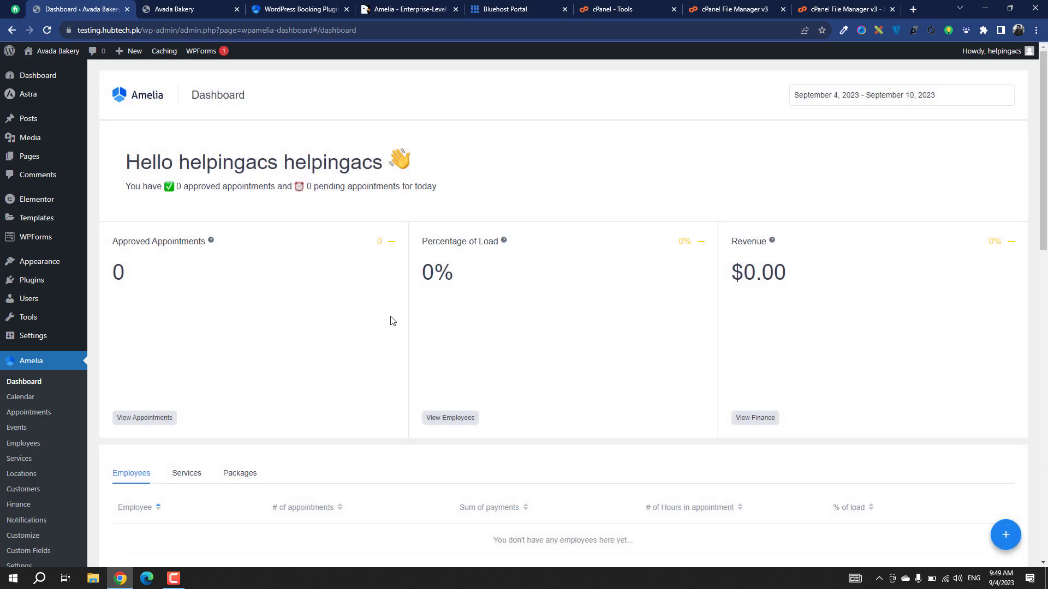
Examine the Amelia dashboard's appointment, load and revenue figures, employee table, upcoming appointments, conversions and customers sections
scroll(229, 188, "down", 3)
scroll(228, 187, "up", 3)
scroll(328, 196, "down", 2)
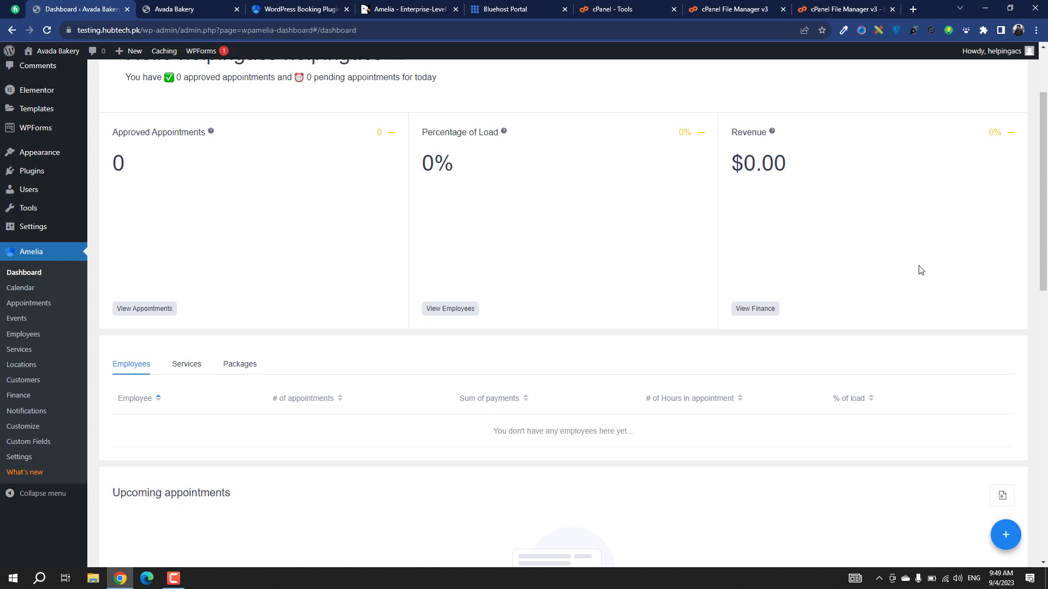
scroll(921, 270, "down", 1)
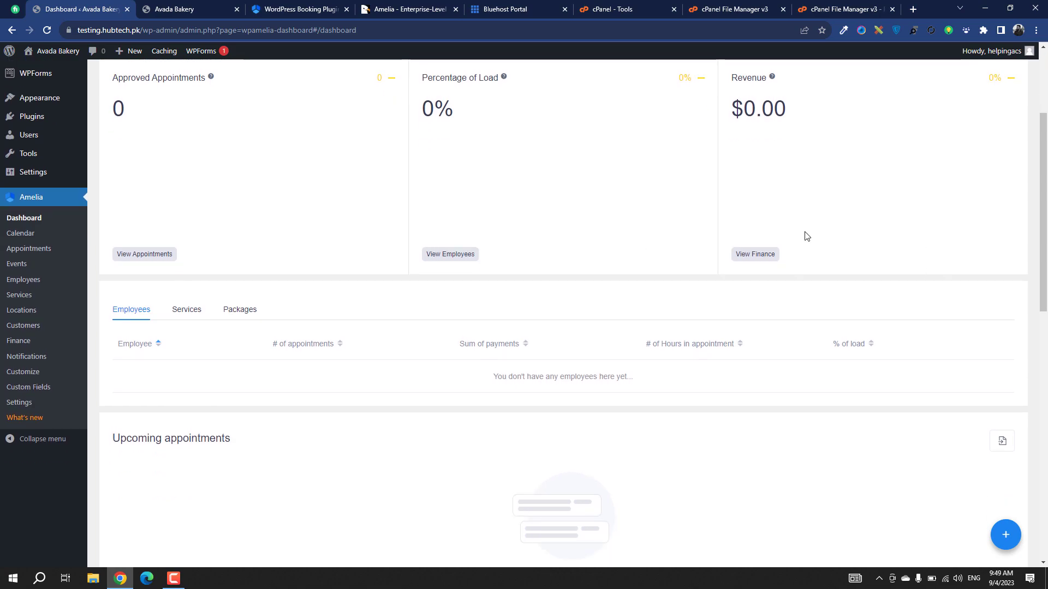
scroll(803, 241, "down", 2)
scroll(770, 286, "down", 3)
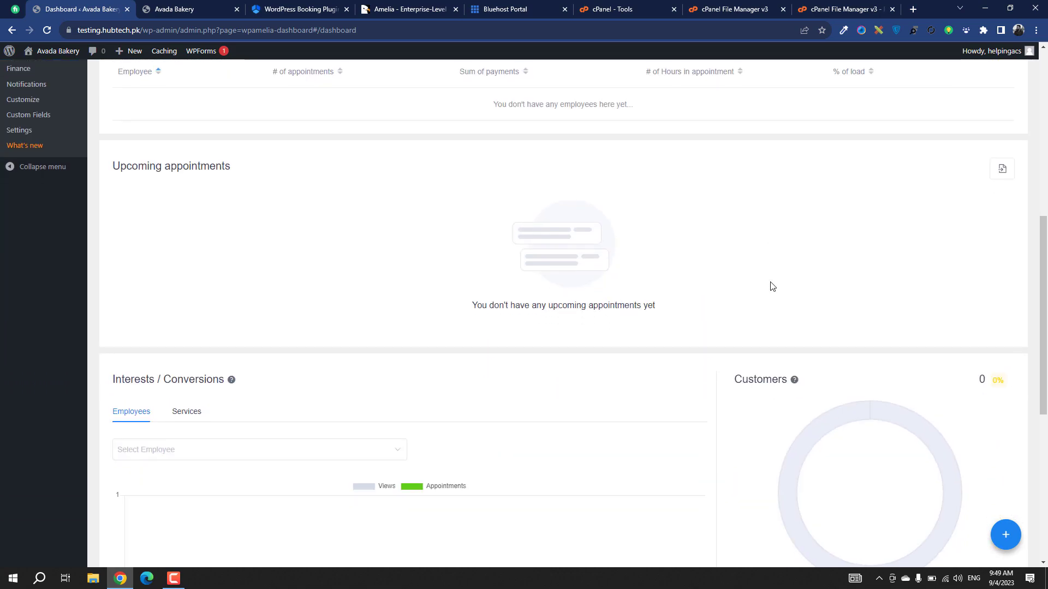
scroll(770, 285, "up", 5)
scroll(771, 286, "down", 6)
scroll(764, 295, "down", 3)
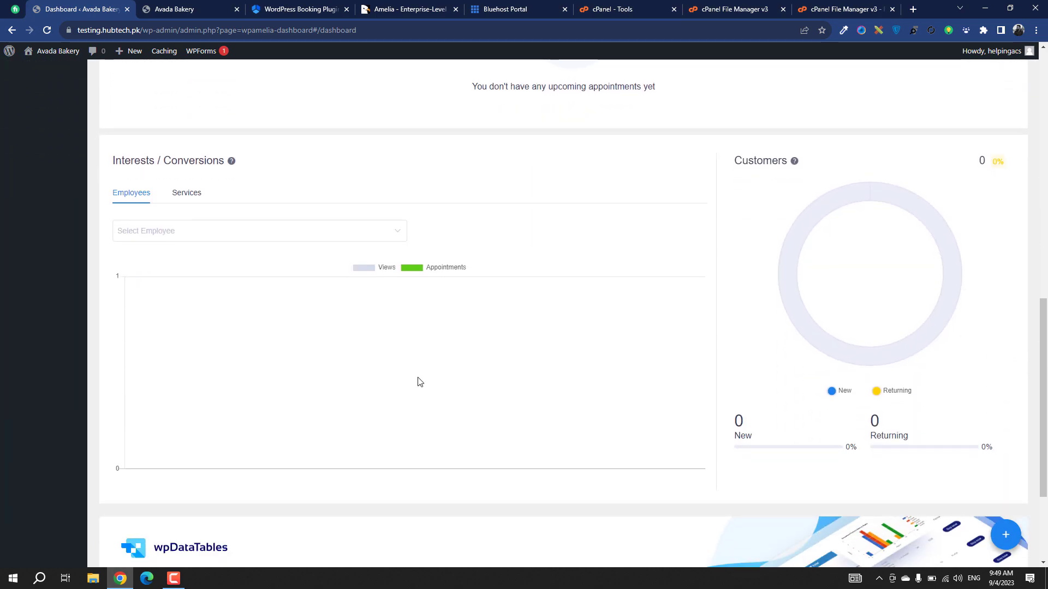
scroll(419, 381, "down", 3)
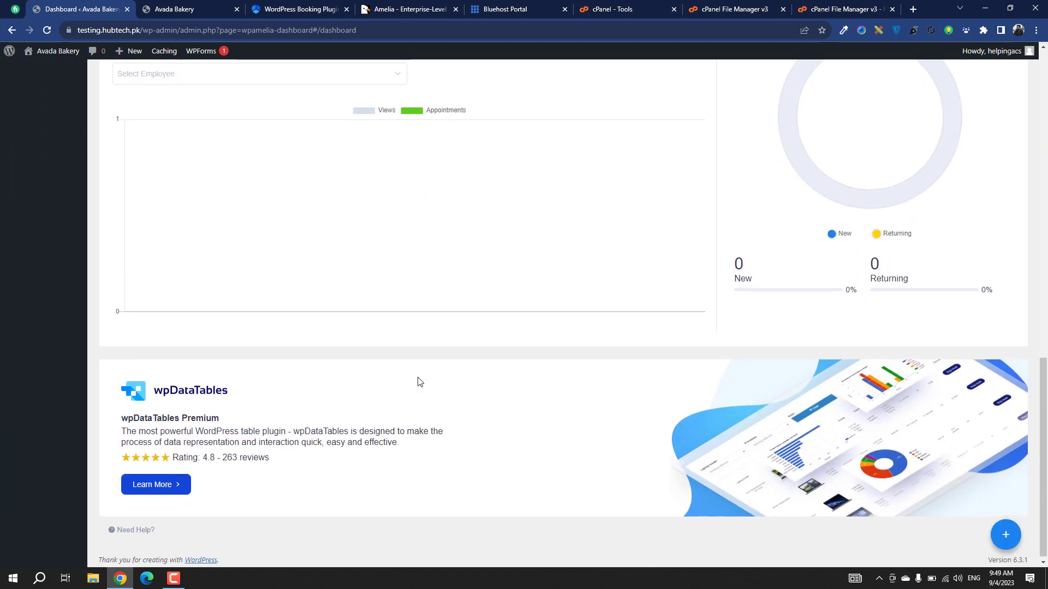
scroll(418, 381, "up", 12)
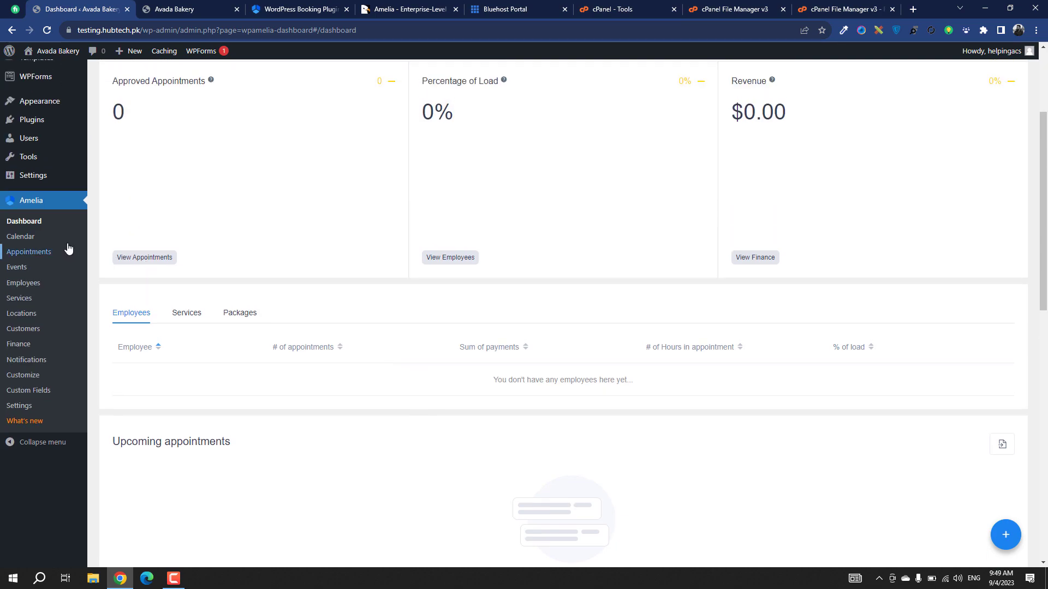
Open Amelia's Calendar page
left_click(31, 242)
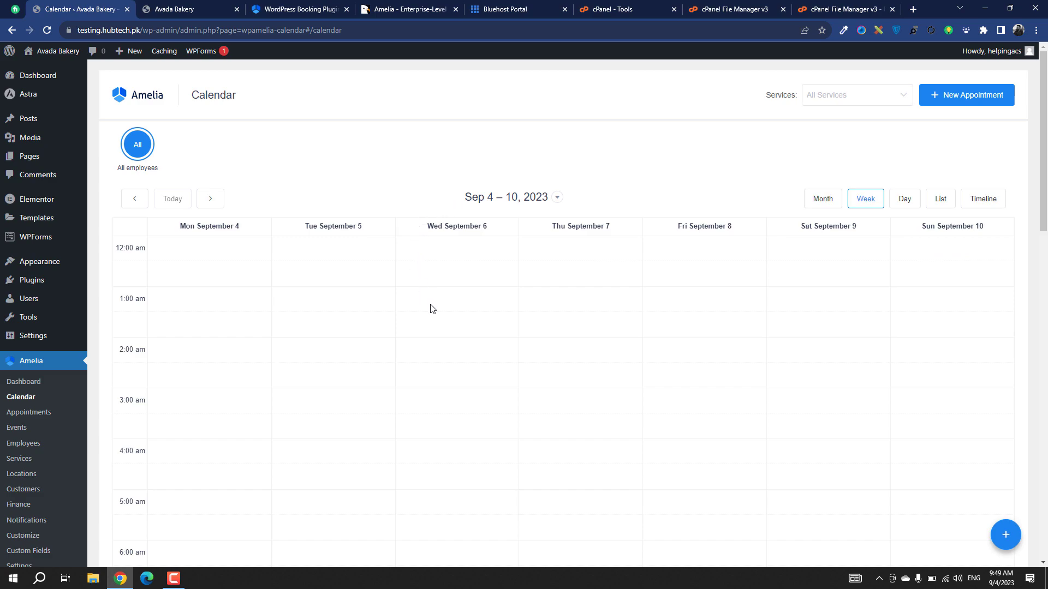
Look through the hourly slots of the calendar's week view for all employees
scroll(432, 310, "down", 8)
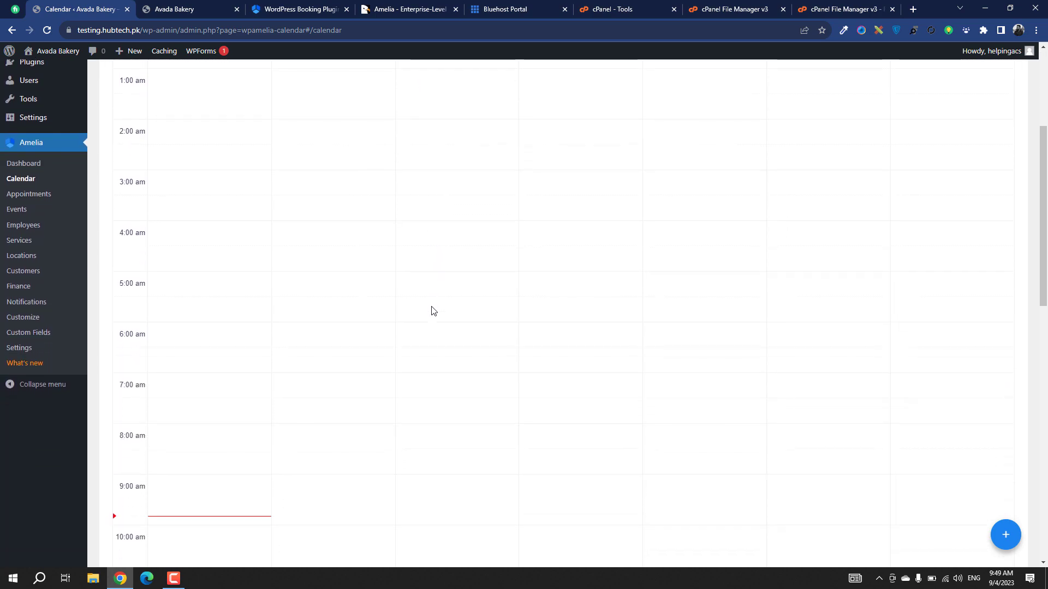
scroll(432, 310, "down", 9)
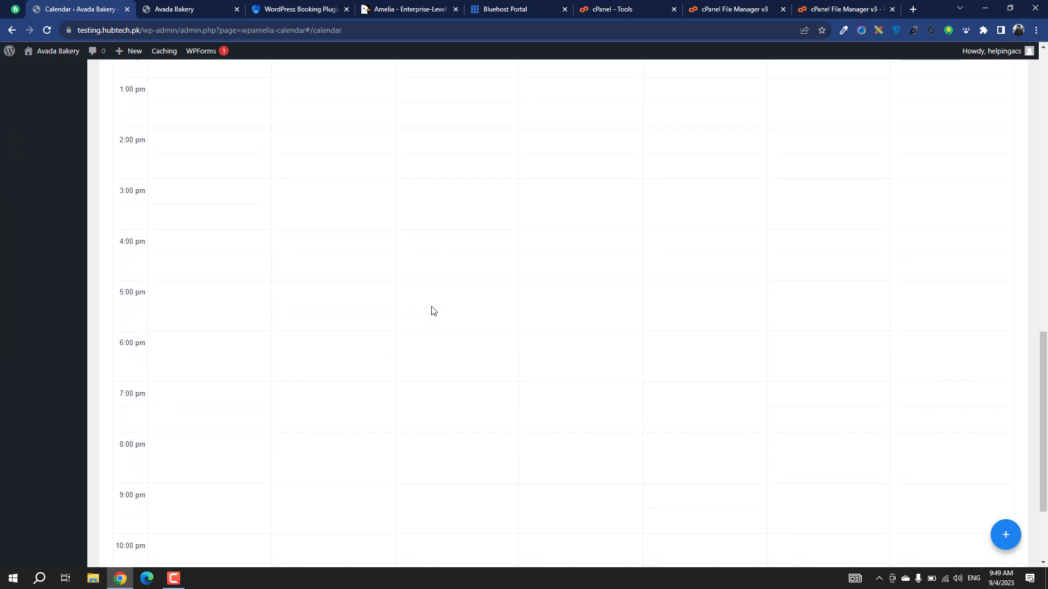
scroll(432, 311, "up", 17)
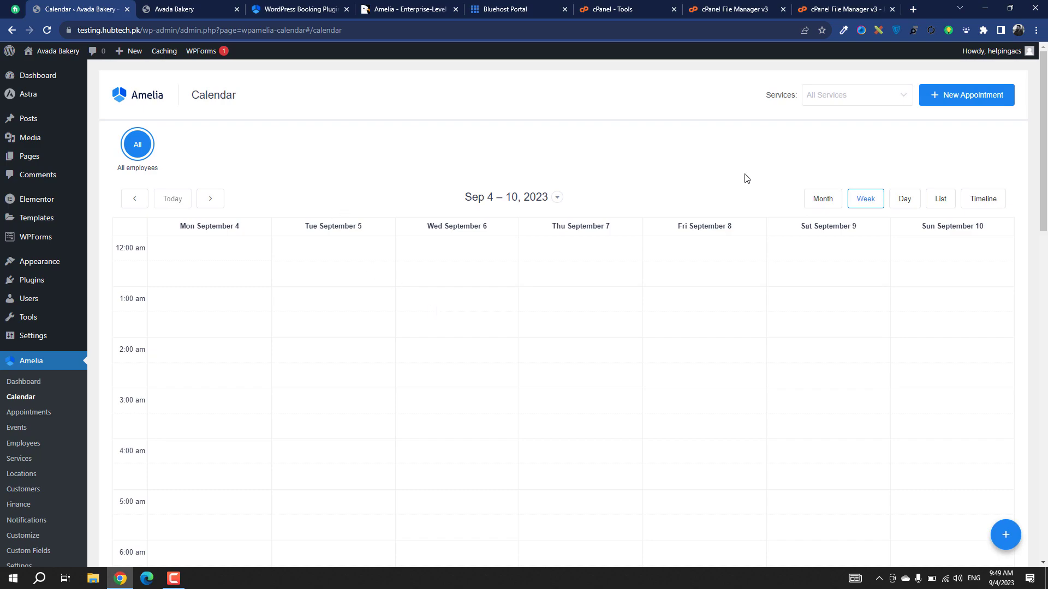
Open a new appointment form, examine its customer and category fields and its Extras section, and close it unsaved
left_click(990, 95)
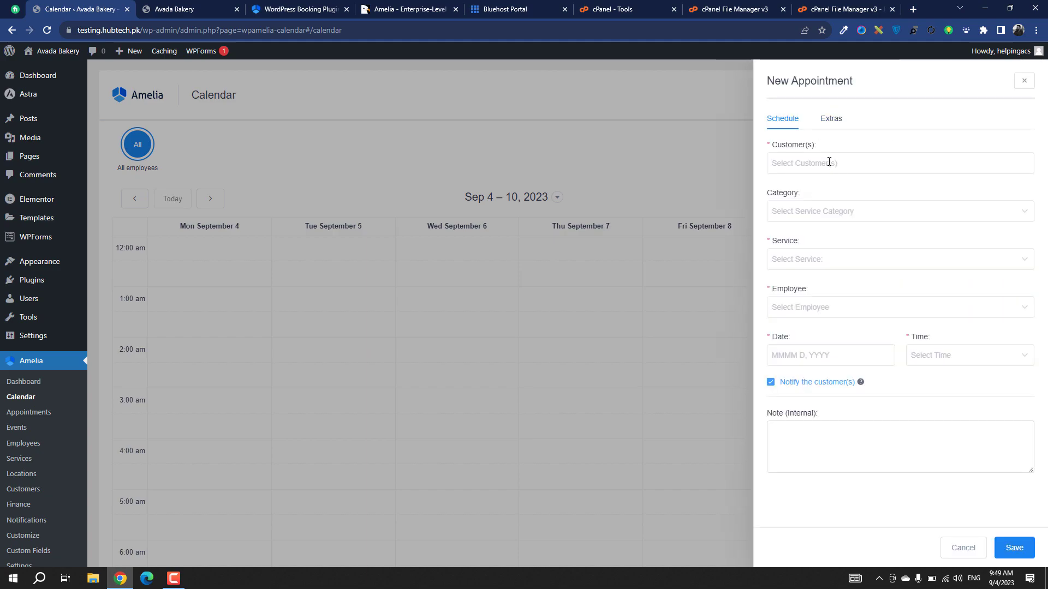
left_click(825, 162)
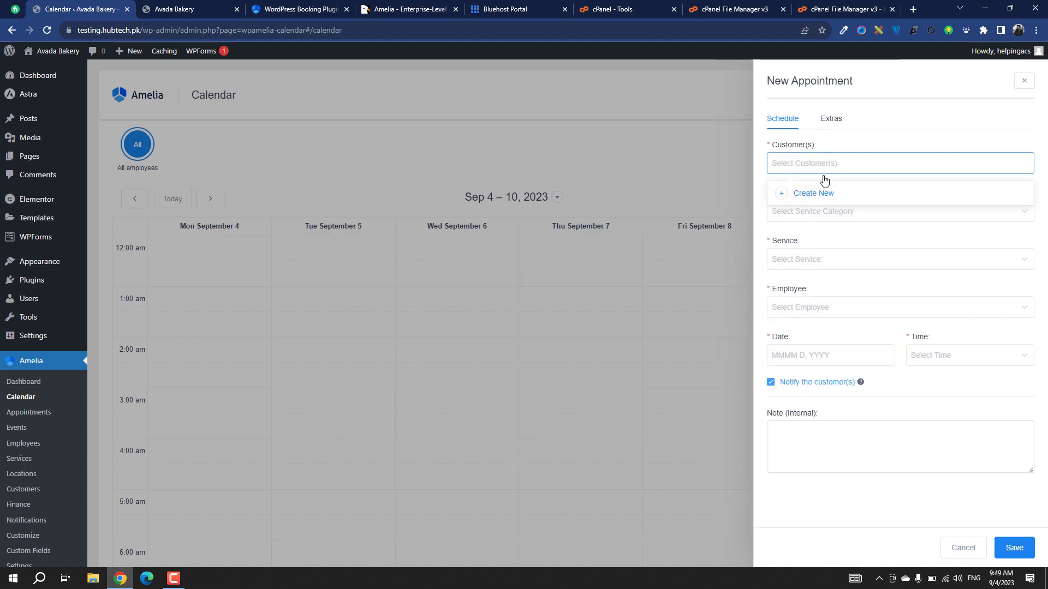
left_click(766, 244)
left_click(785, 217)
left_click(784, 217)
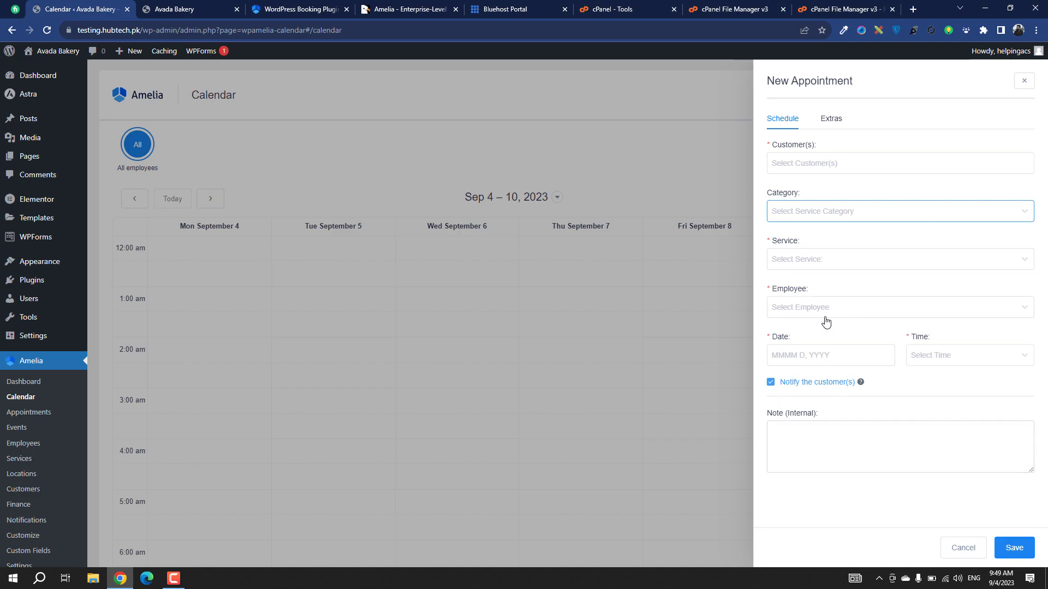
left_click(830, 120)
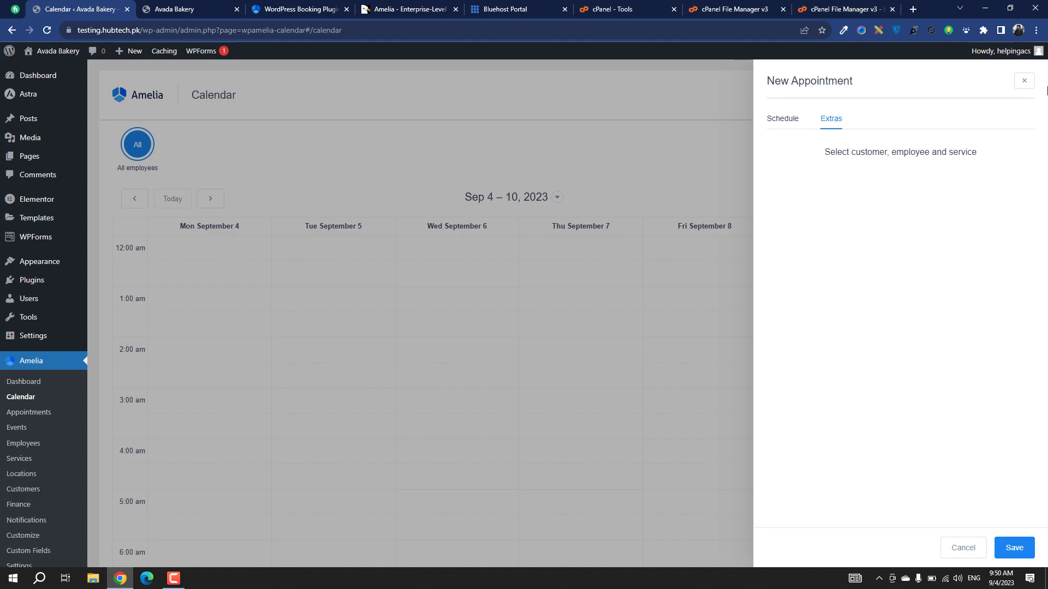
left_click(1024, 81)
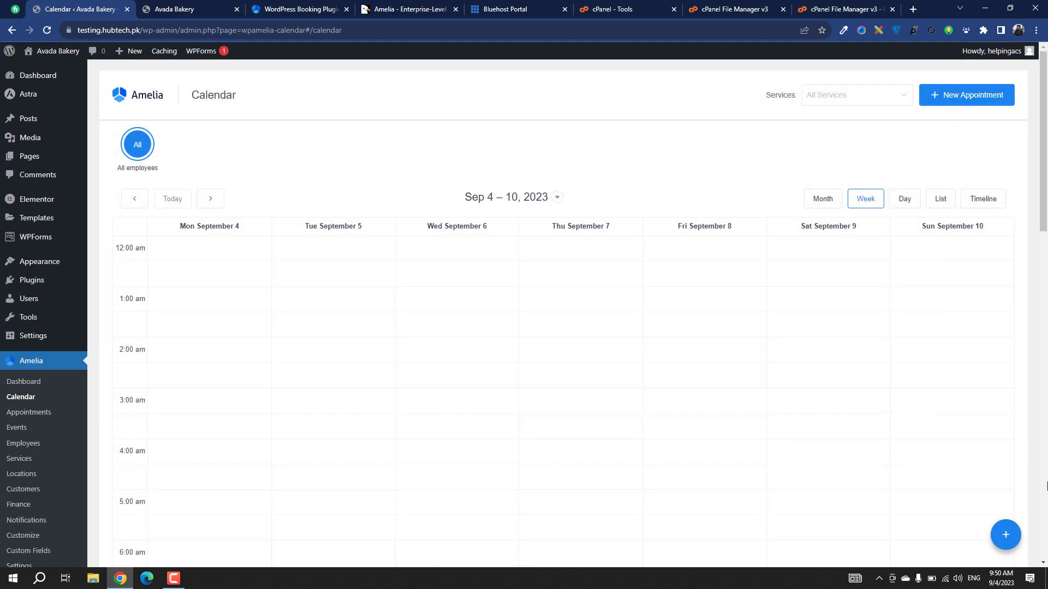
Reopen the new appointment form from the calendar, cancel it, and look over the week's hours again
left_click(1010, 533)
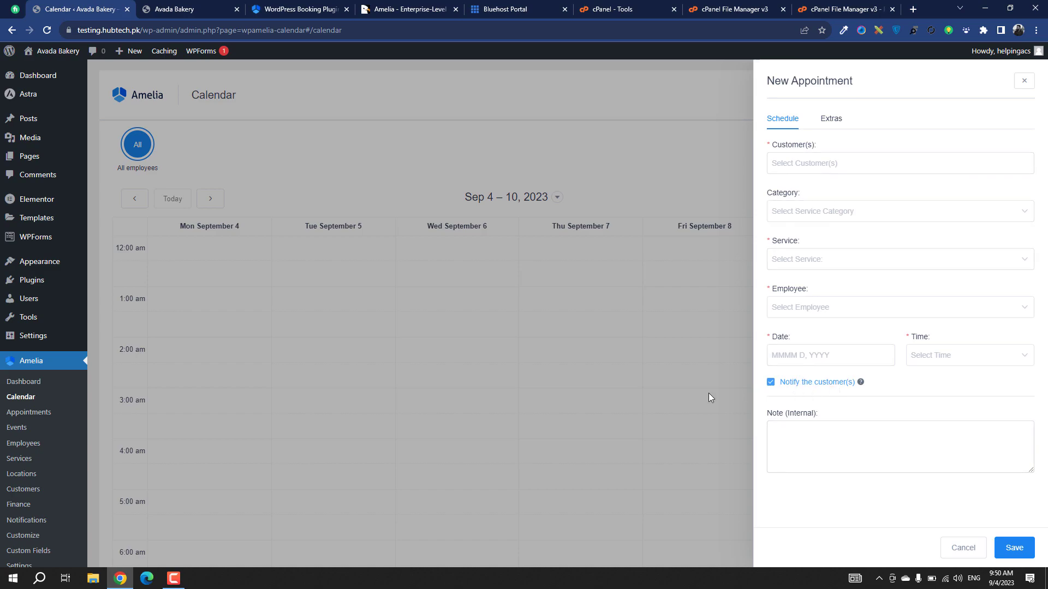
left_click(962, 548)
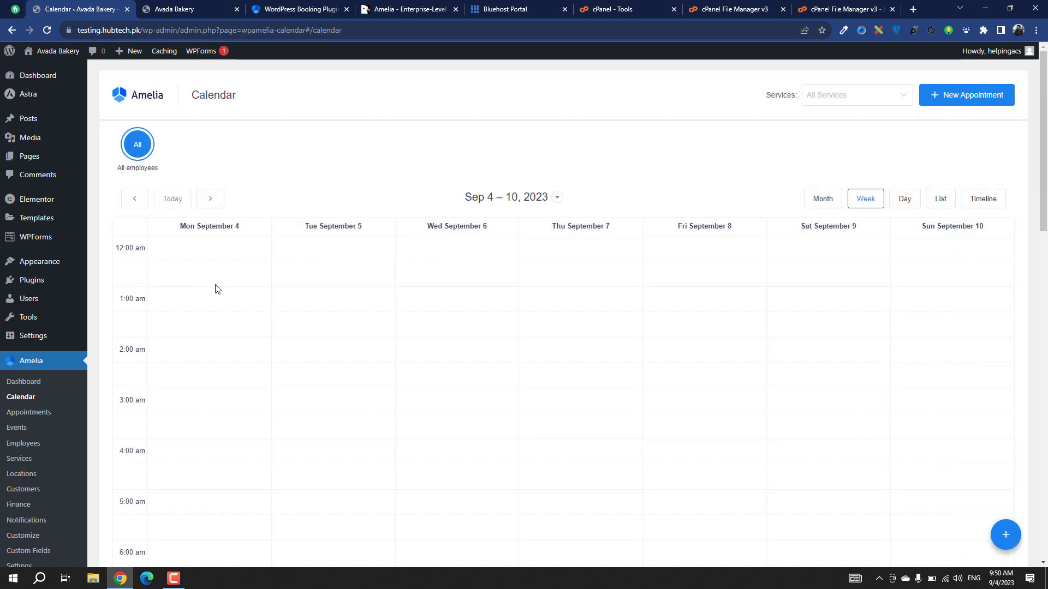
scroll(739, 350, "down", 5)
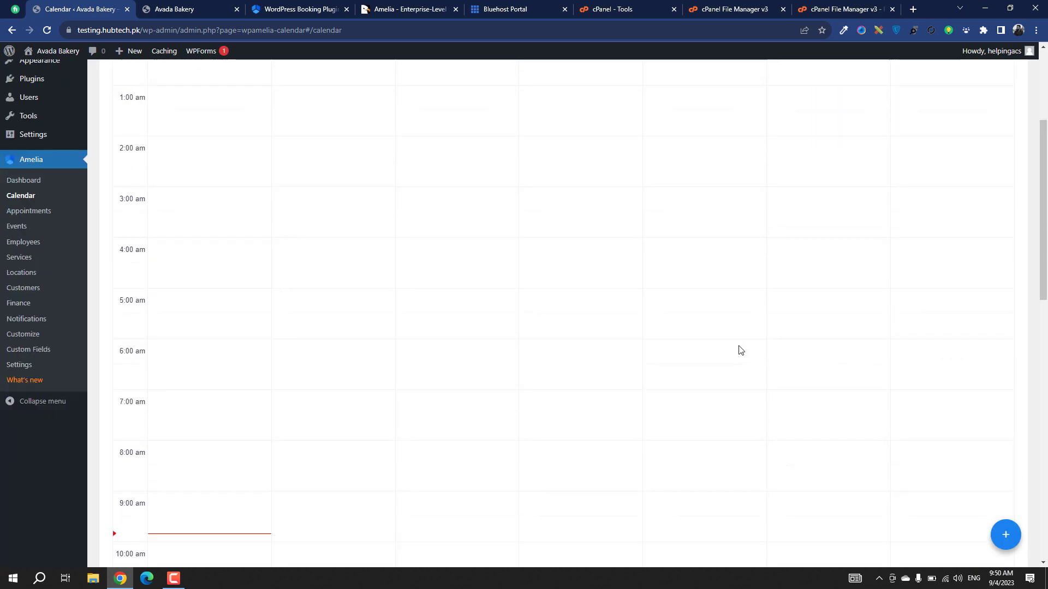
scroll(740, 350, "down", 3)
scroll(737, 351, "up", 8)
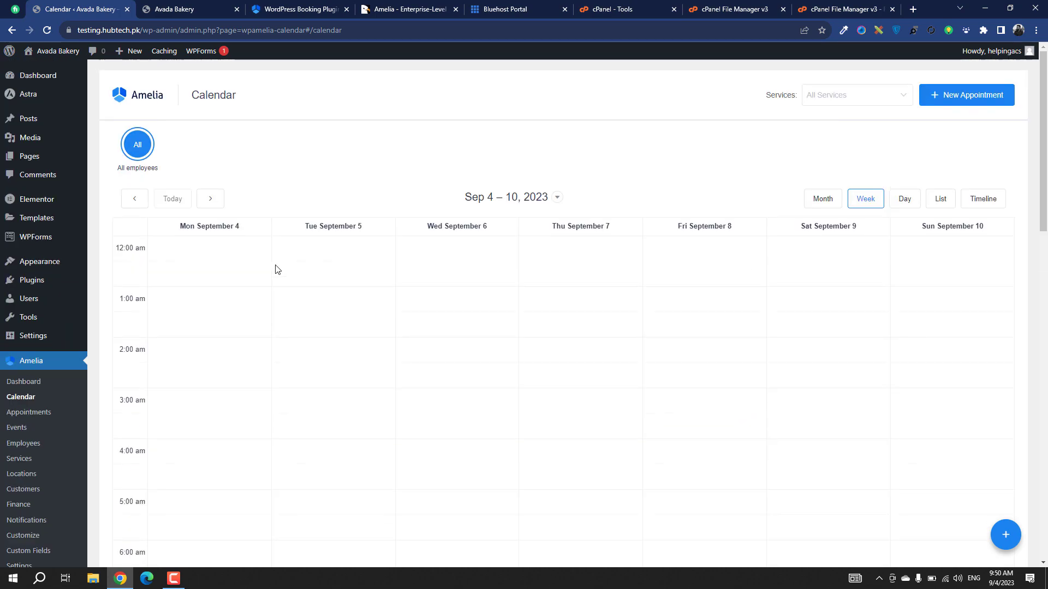
Open Amelia's Appointments page
mouse_move(57, 334)
scroll(58, 335, "down", 1)
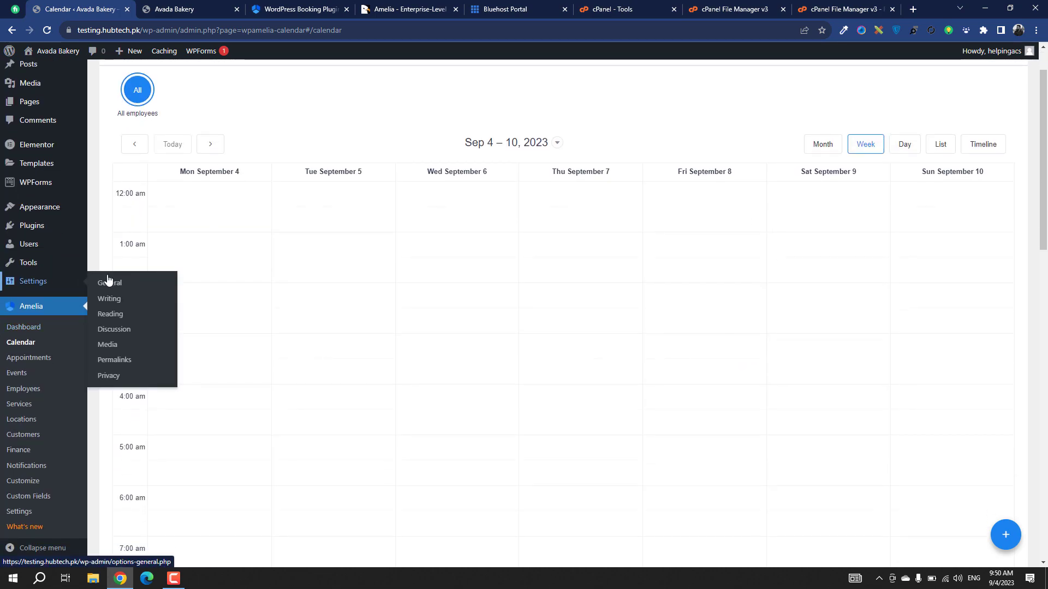
left_click(42, 367)
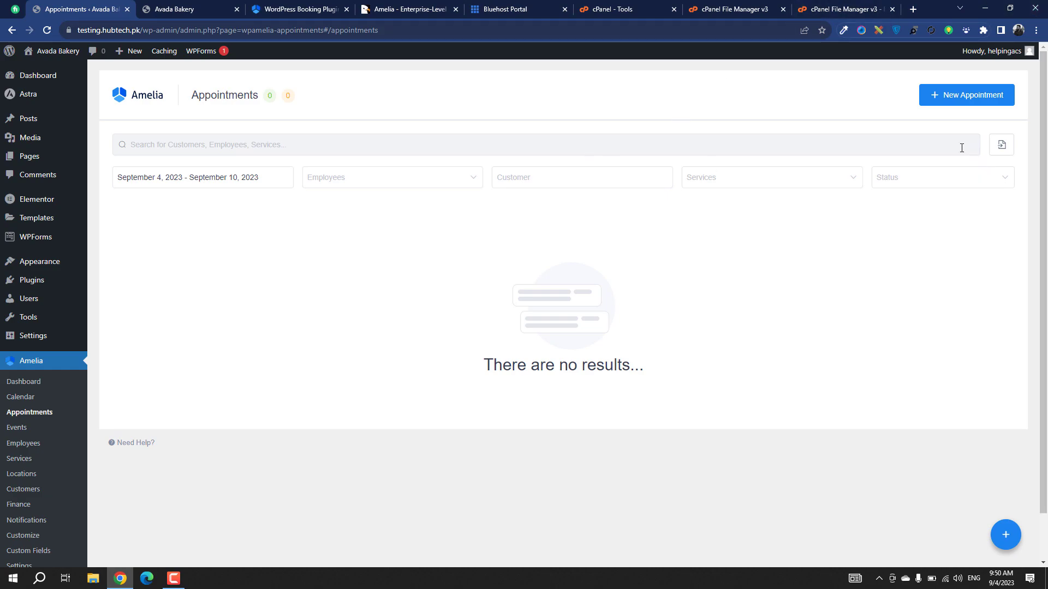
View and cancel the new appointment form, and examine the customer, services and status filters of the appointments list
left_click(972, 99)
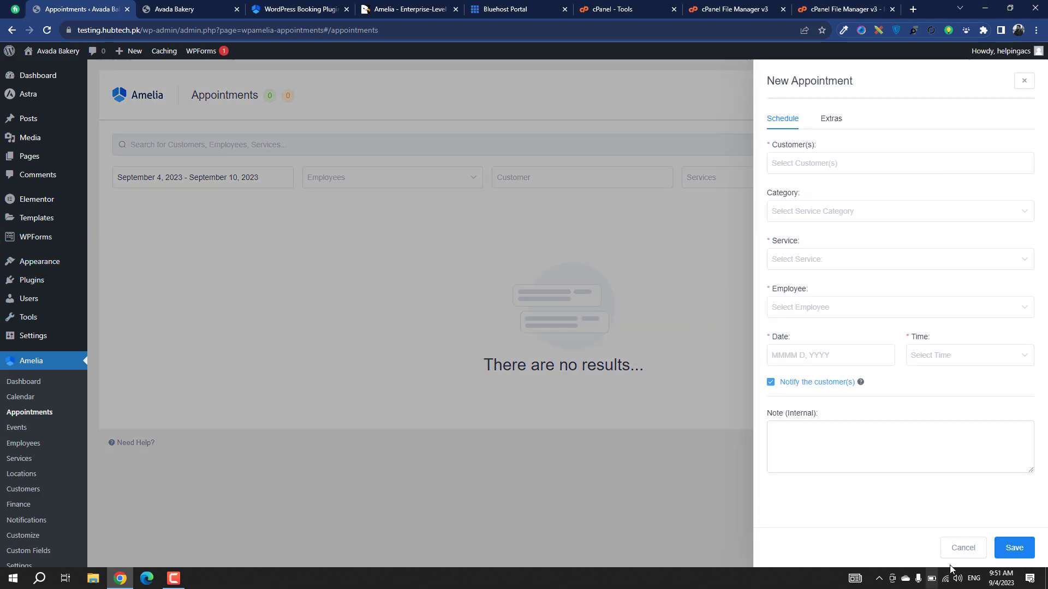
left_click(963, 548)
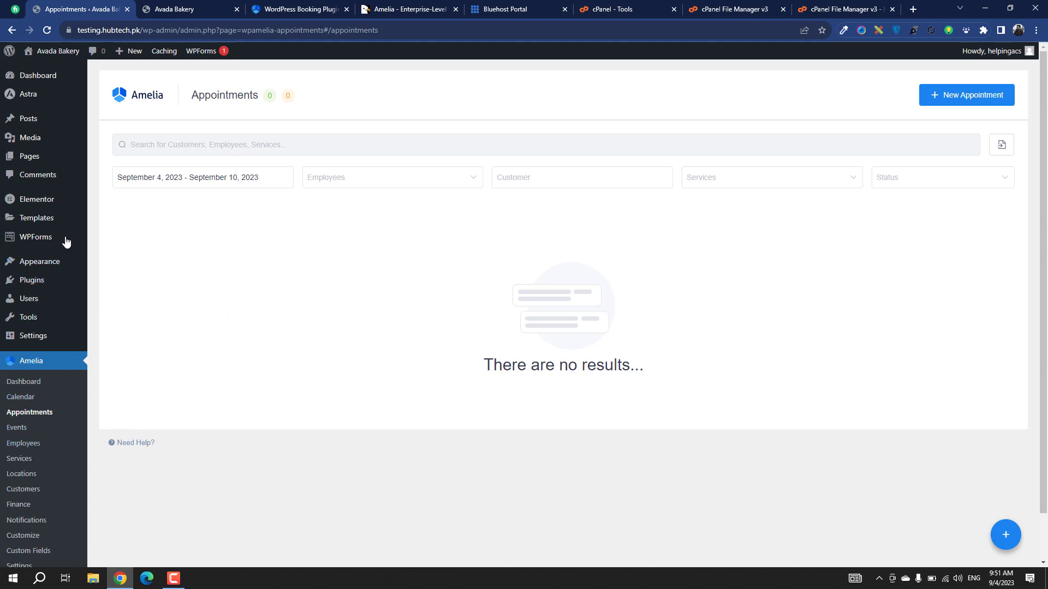
left_click(501, 174)
left_click(711, 174)
left_click(889, 178)
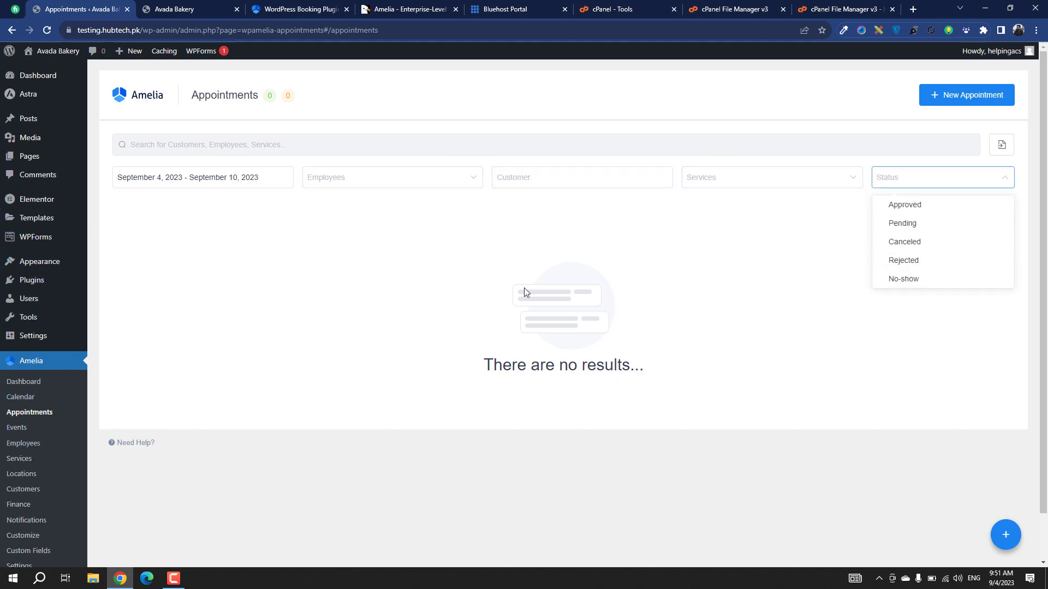
left_click(716, 278)
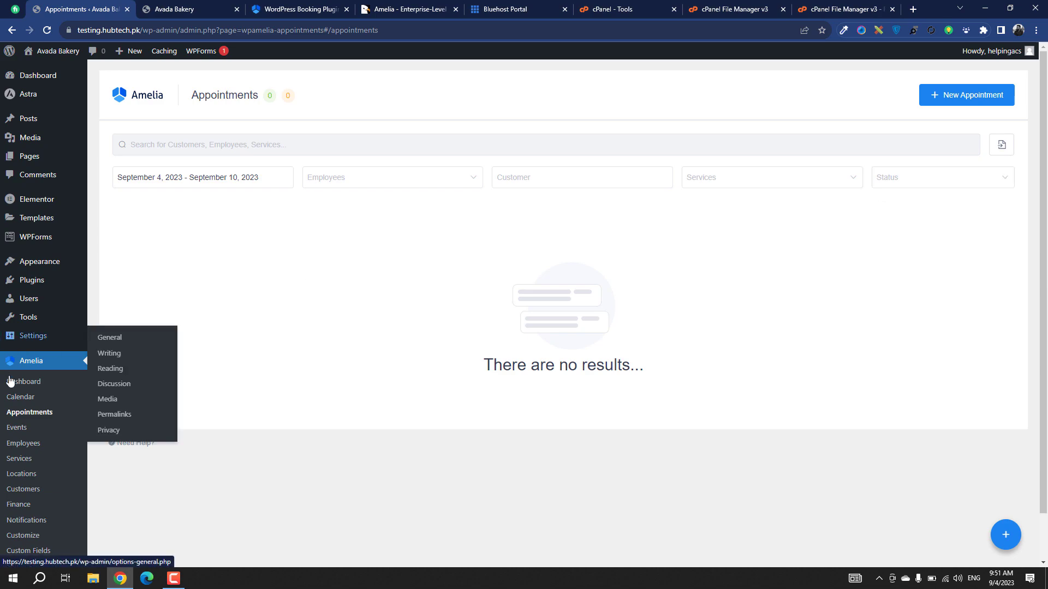
Open Amelia's Events page and start a new event
scroll(6, 426, "down", 1)
left_click(25, 381)
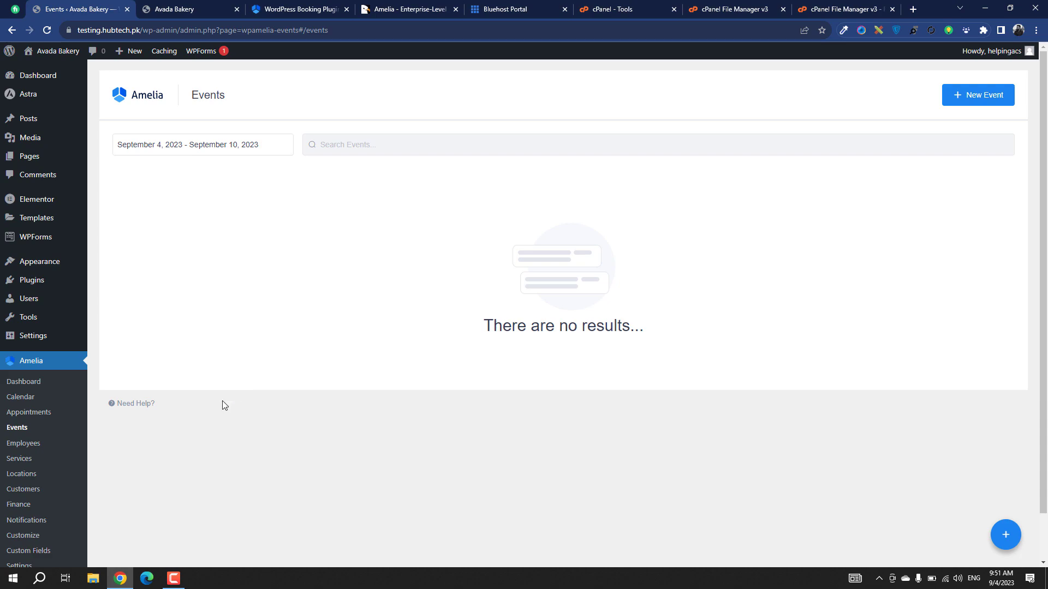
left_click(978, 96)
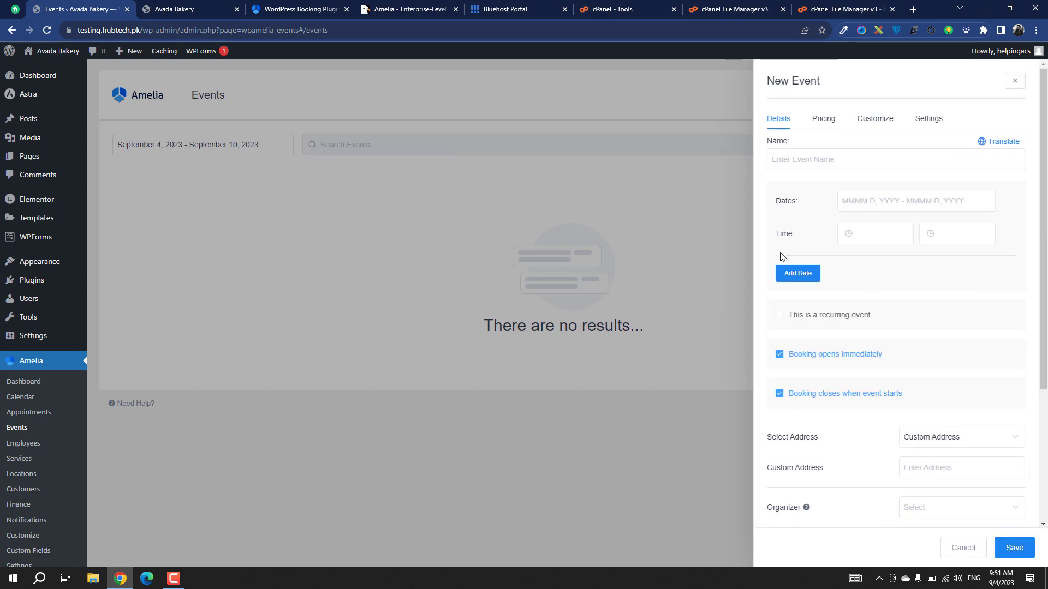
Examine the new event's details: name, dates, times, booking options, address, organizer, staff, tags and description
left_click(799, 160)
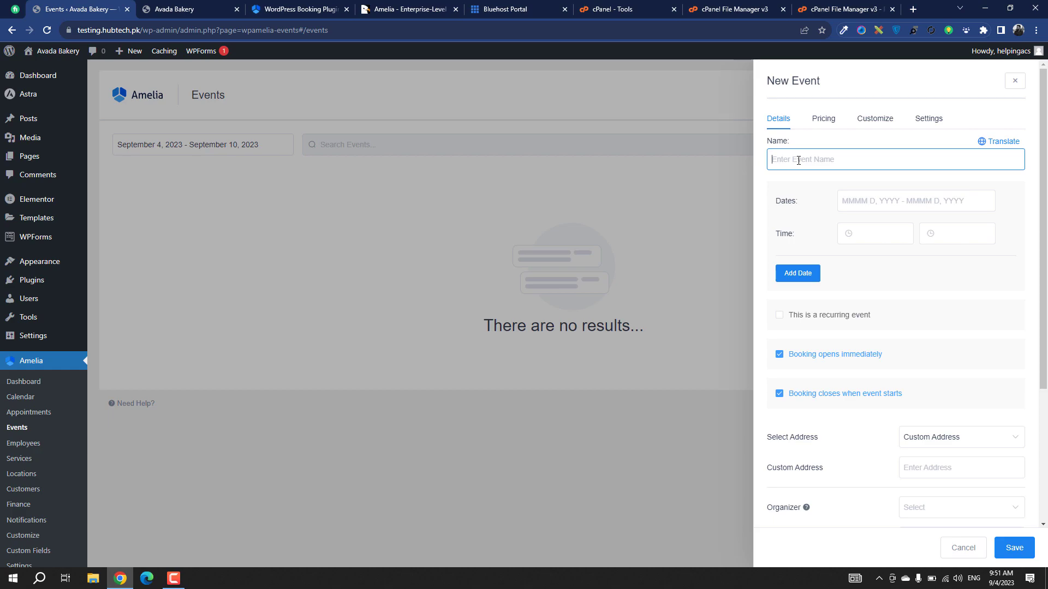
left_click(914, 207)
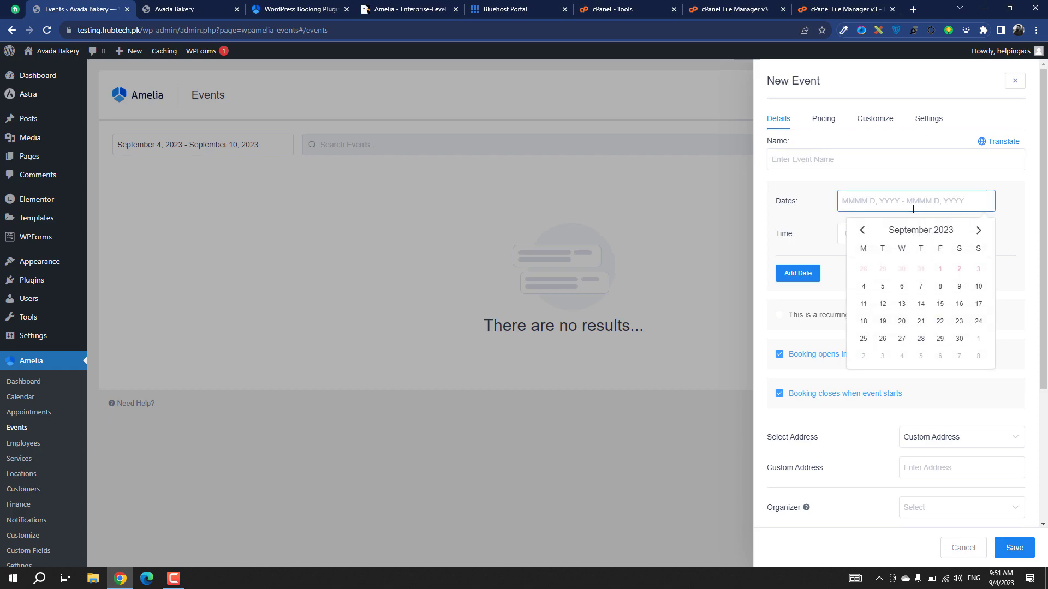
left_click(1018, 207)
left_click(868, 235)
left_click(956, 233)
left_click(1012, 234)
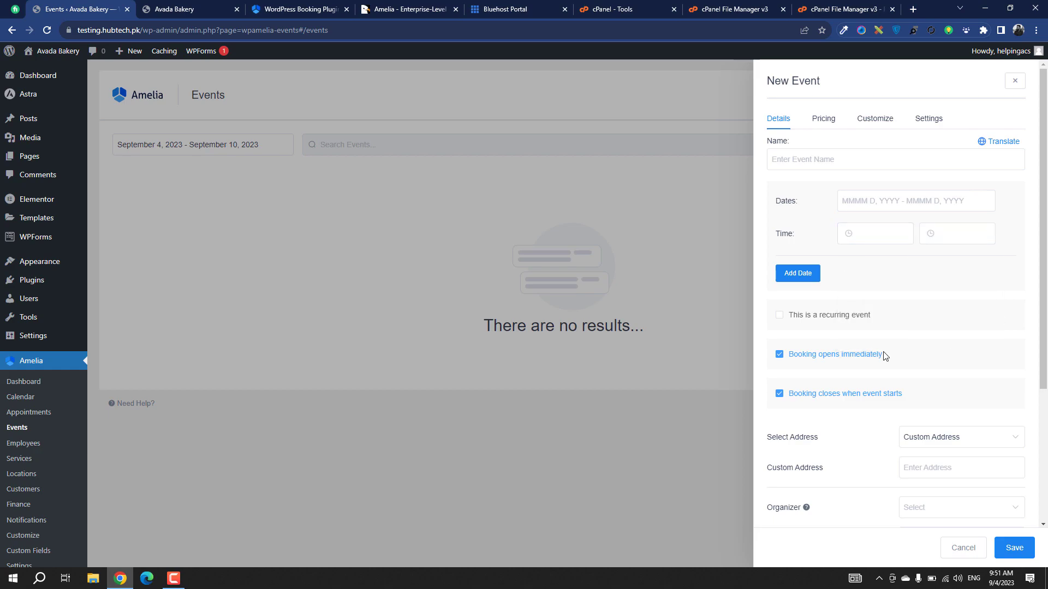
scroll(950, 469, "down", 4)
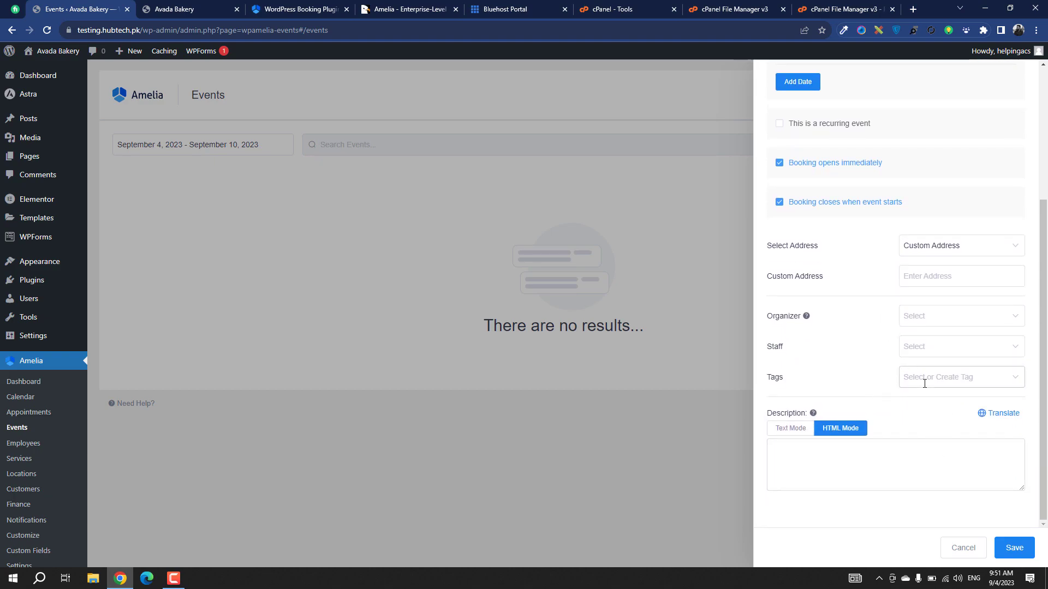
scroll(924, 384, "up", 4)
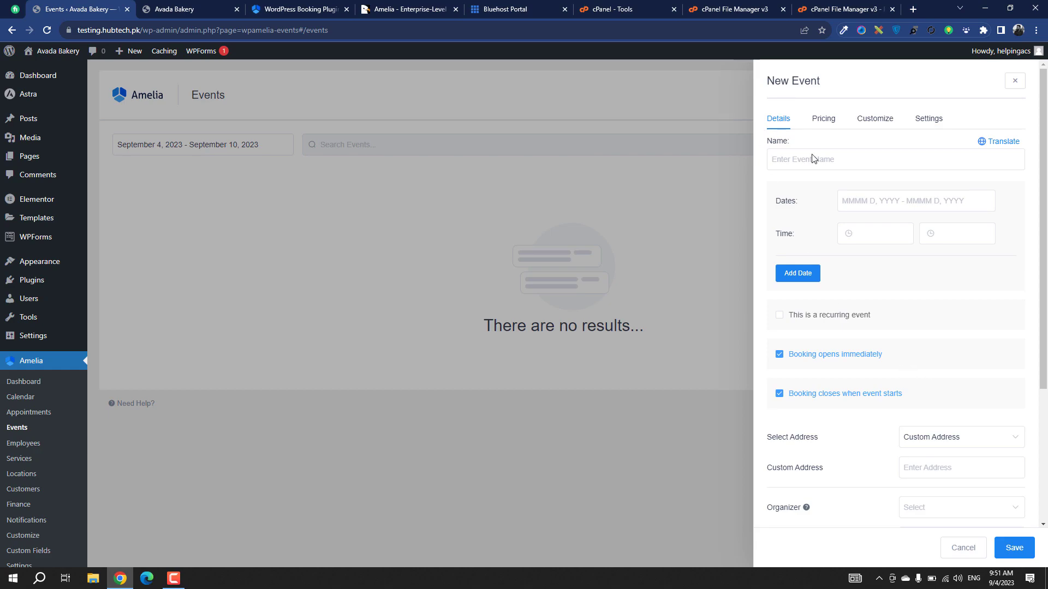
Enable Custom Pricing and Deposit Payment in the new event's pricing options
left_click(825, 120)
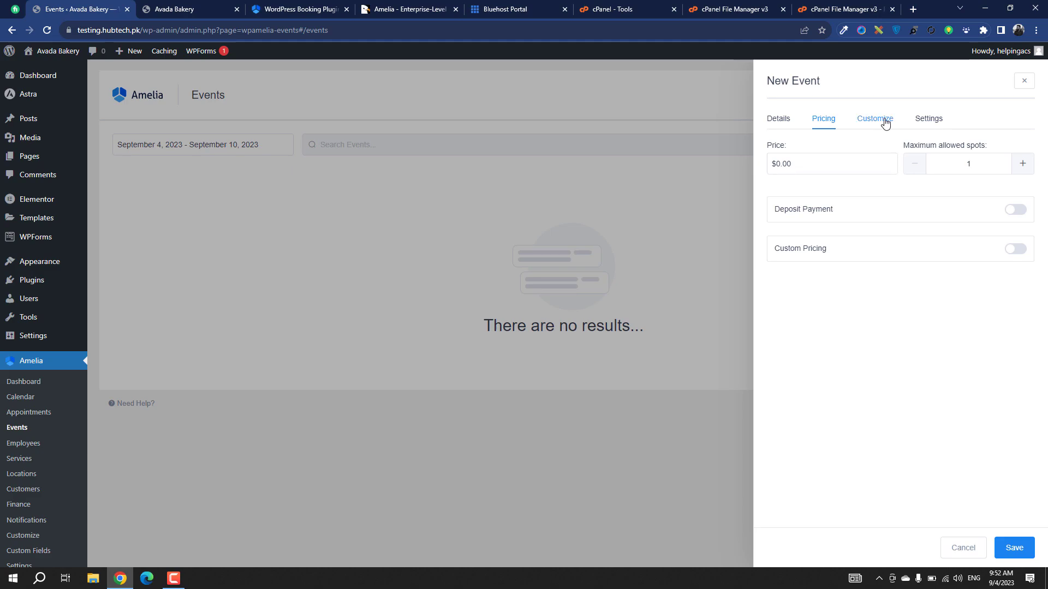
left_click(1025, 251)
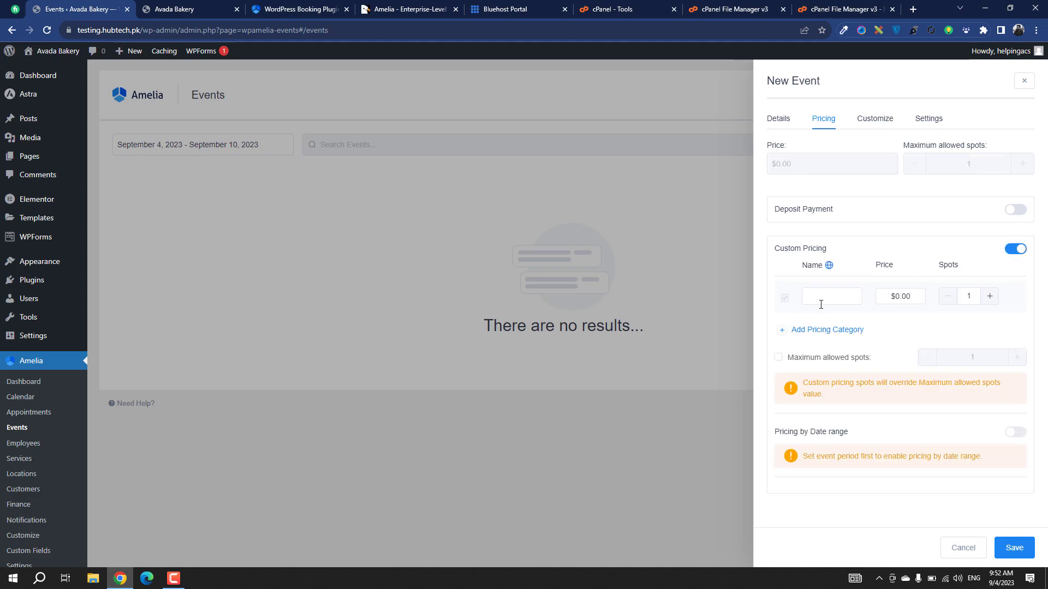
left_click(1015, 210)
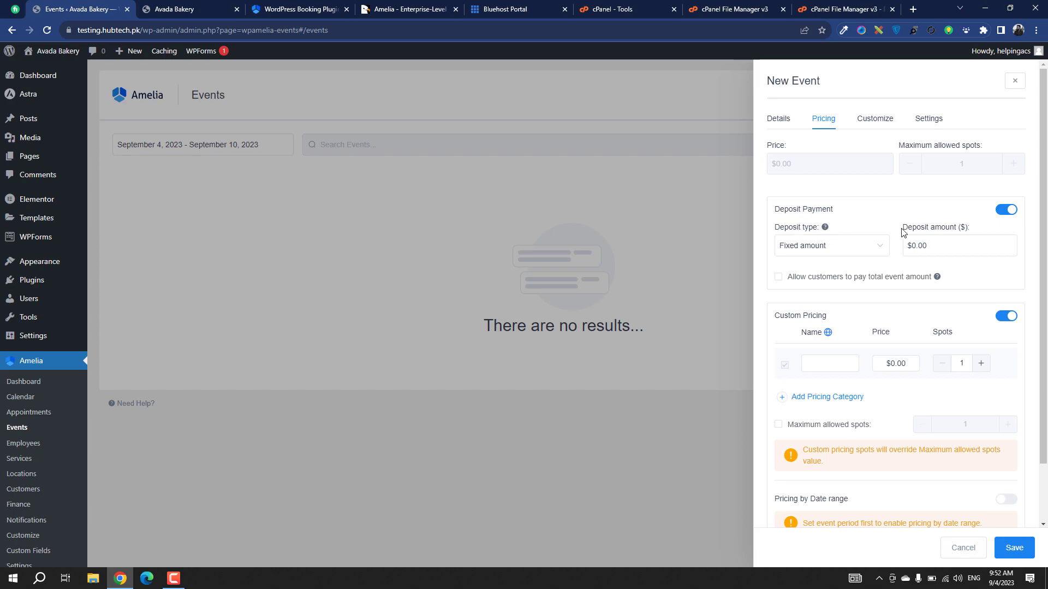
Examine the event's gallery and color options, and its general settings for minimum canceling time and redirect URL after booking
left_click(890, 122)
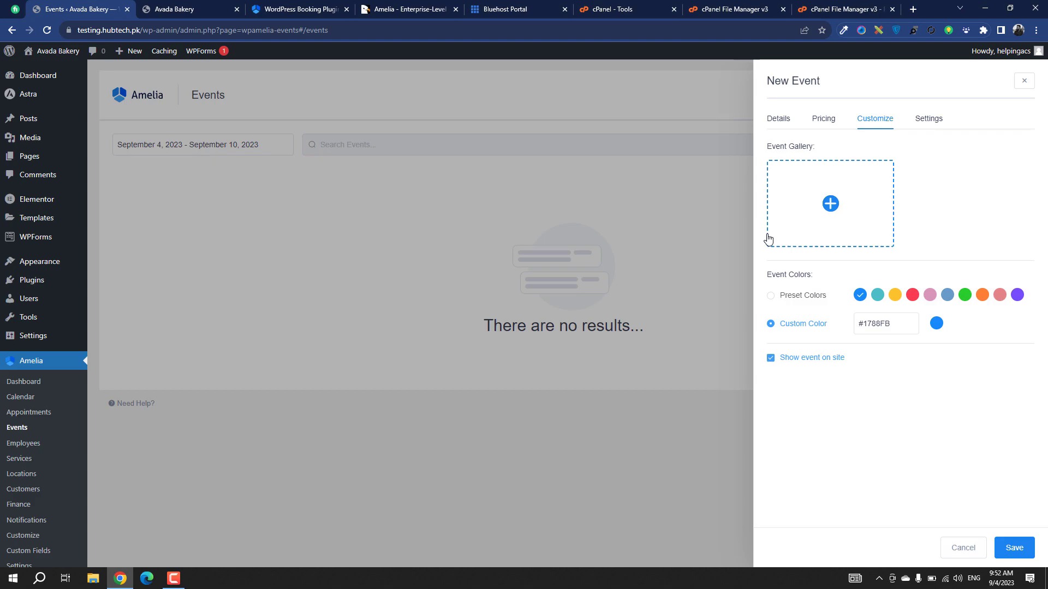
left_click(941, 121)
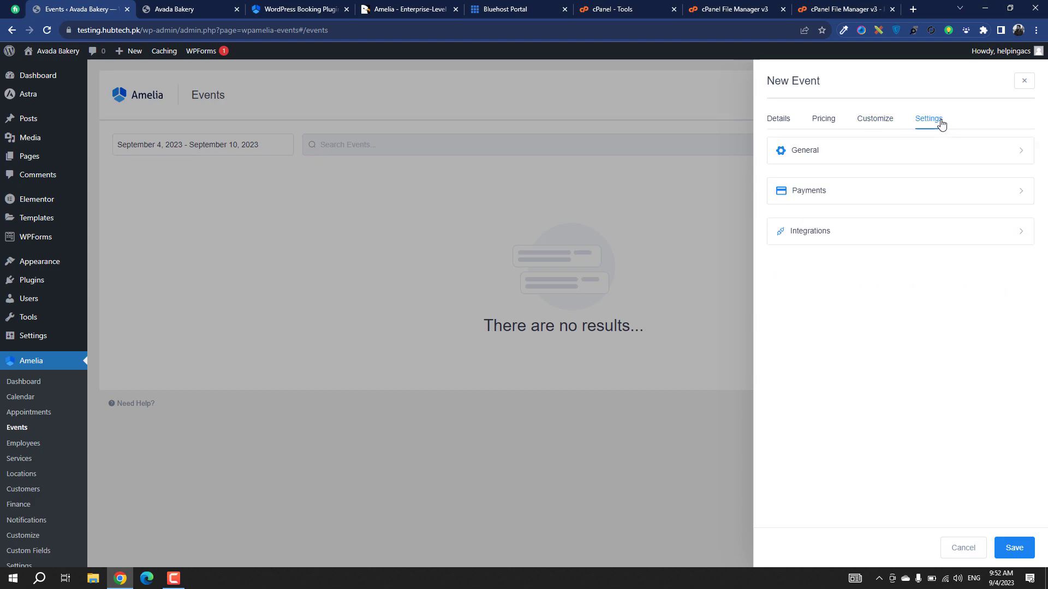
left_click(890, 153)
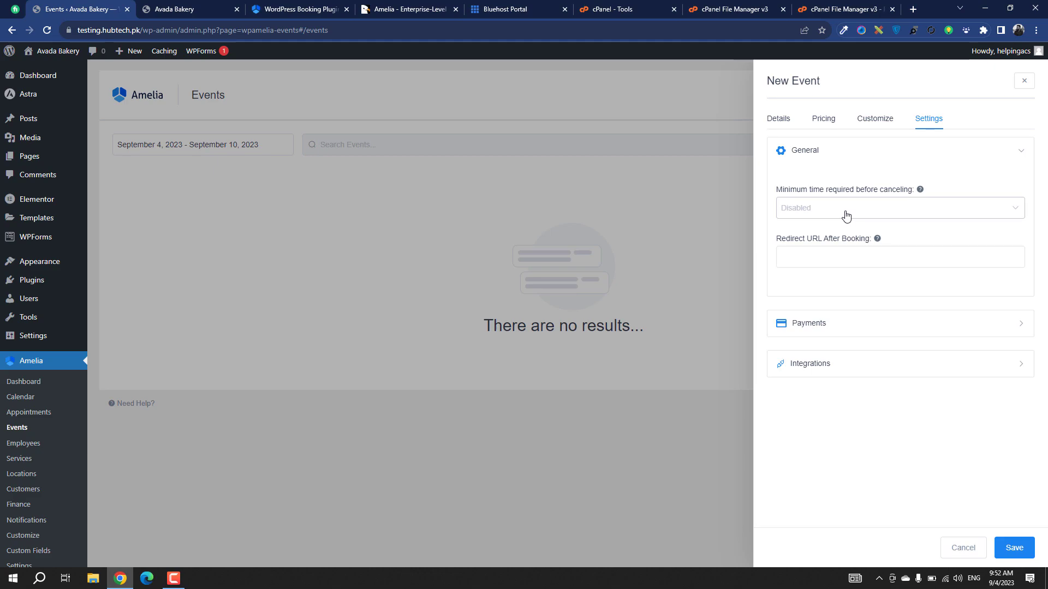
left_click(876, 213)
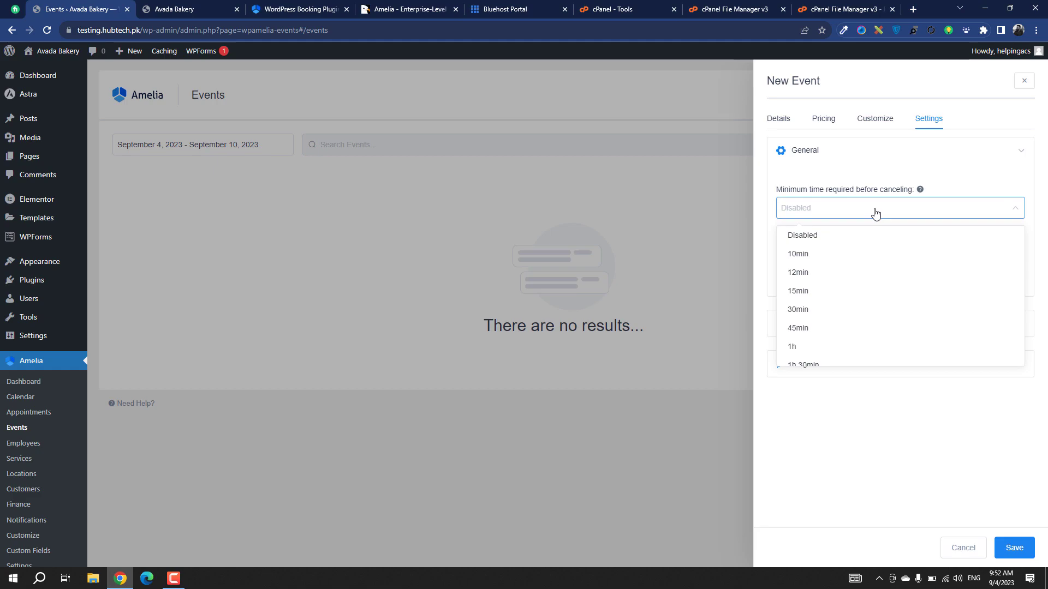
left_click(875, 213)
left_click(869, 256)
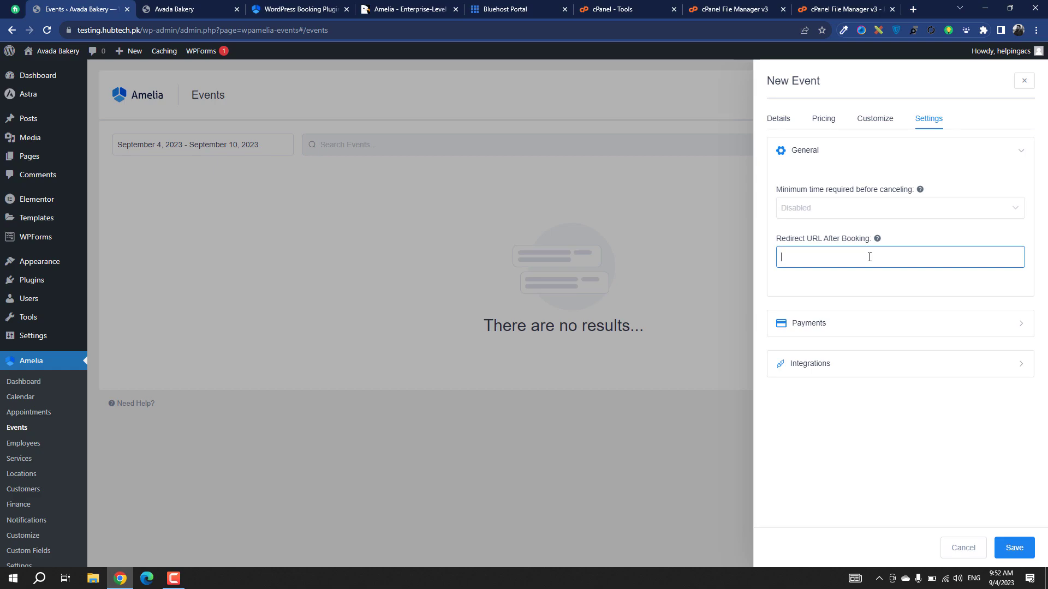
Allow payment via Payment Link in the new event's payment settings
left_click(899, 331)
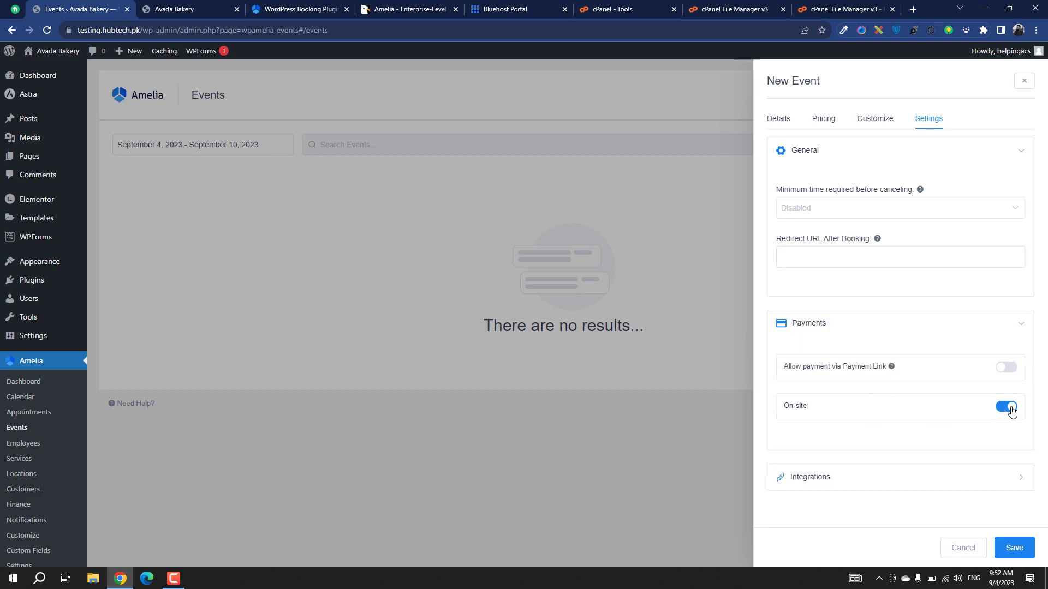
left_click(1007, 367)
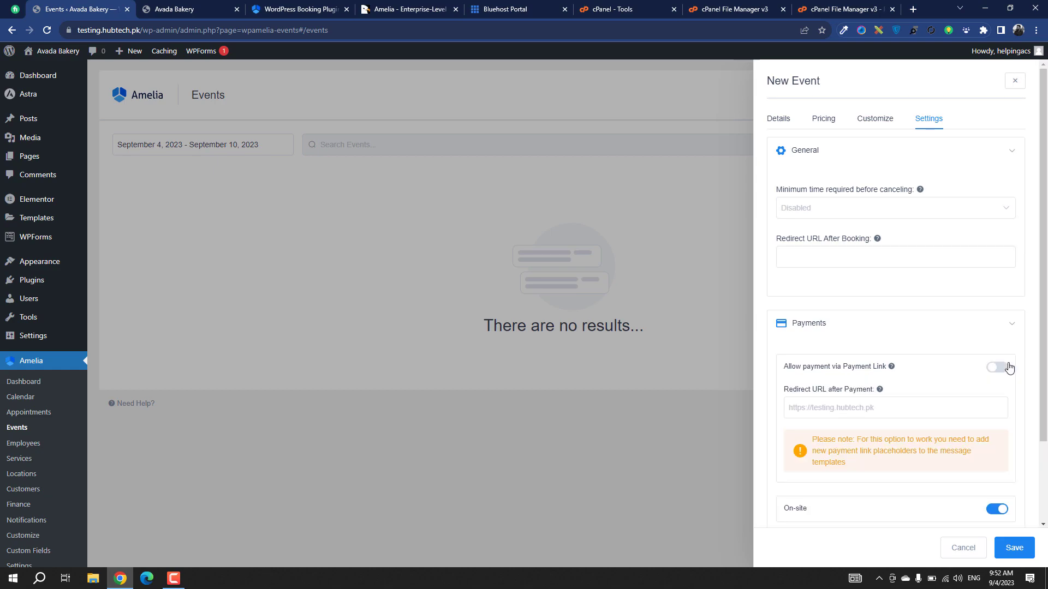
Examine the new event's Payments and Integrations settings, then discard the unsaved event
left_click(993, 371)
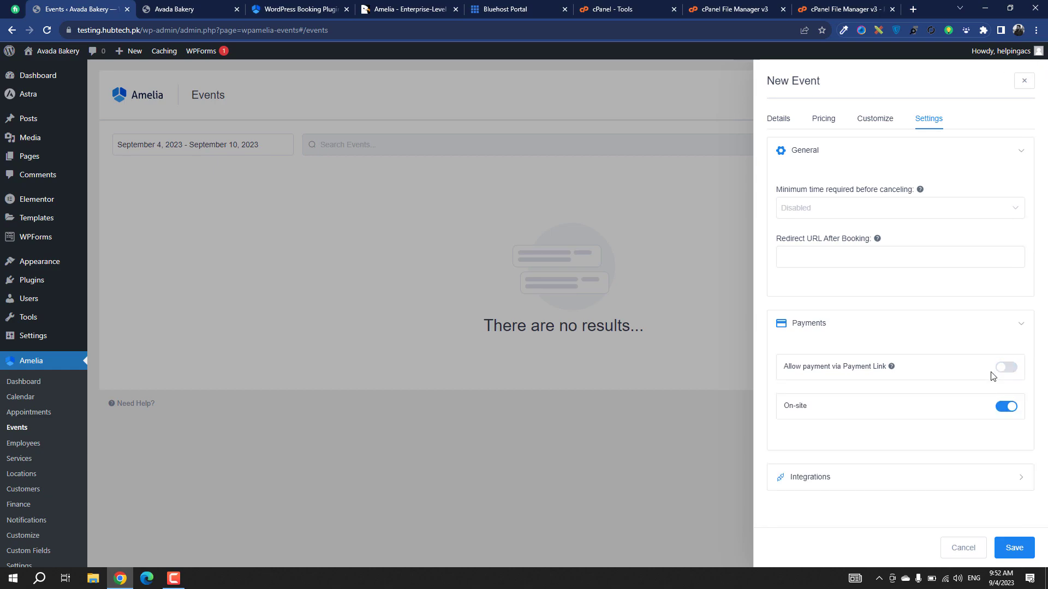
left_click(915, 487)
scroll(909, 457, "down", 1)
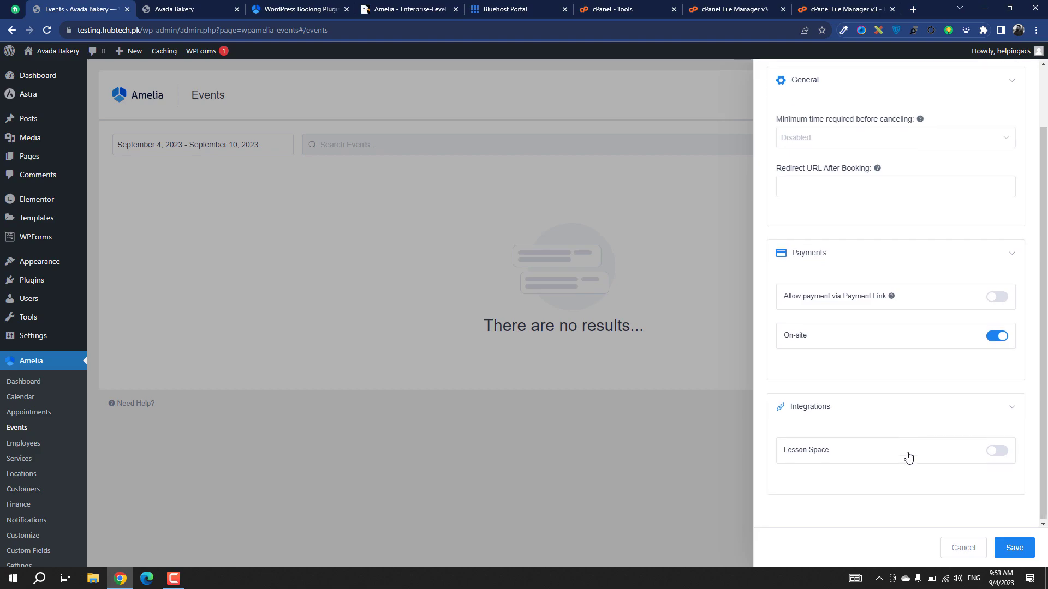
scroll(819, 466, "up", 1)
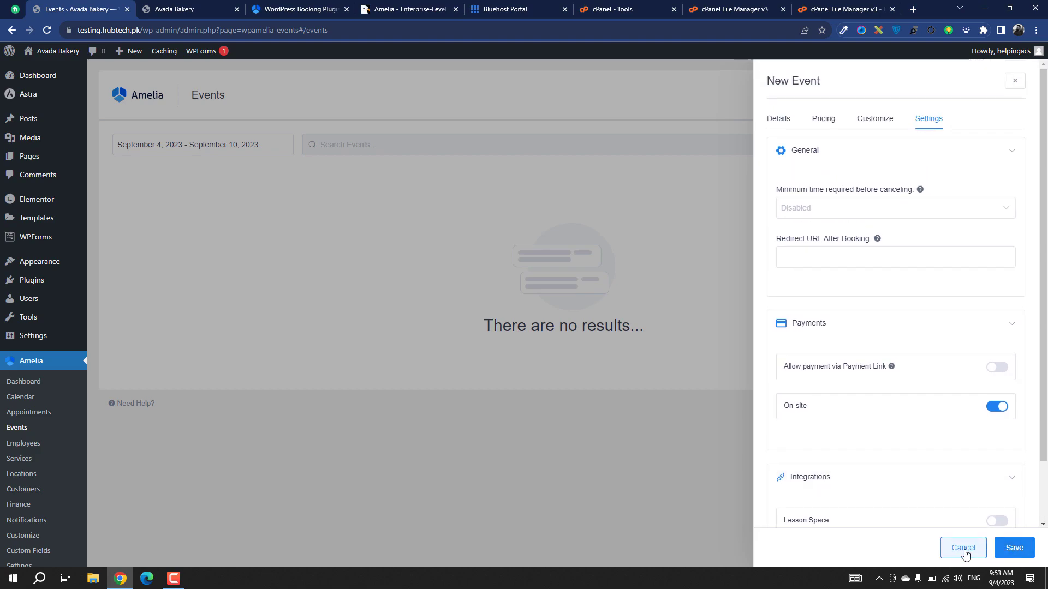
left_click(963, 548)
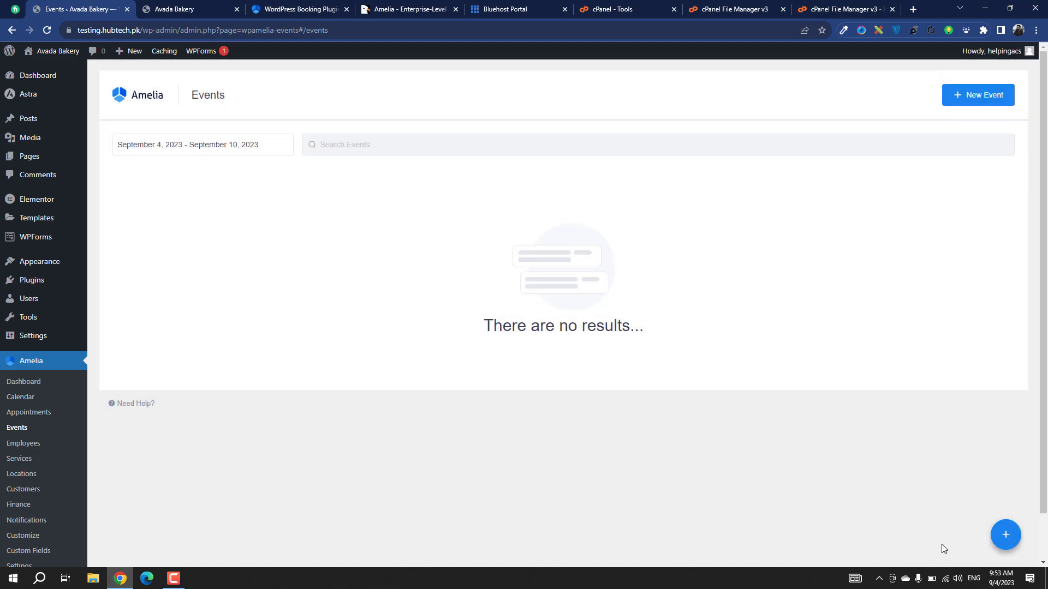
Start a new employee on the Employees page and examine the detail fields, from name and email to description and internal note
left_click(26, 448)
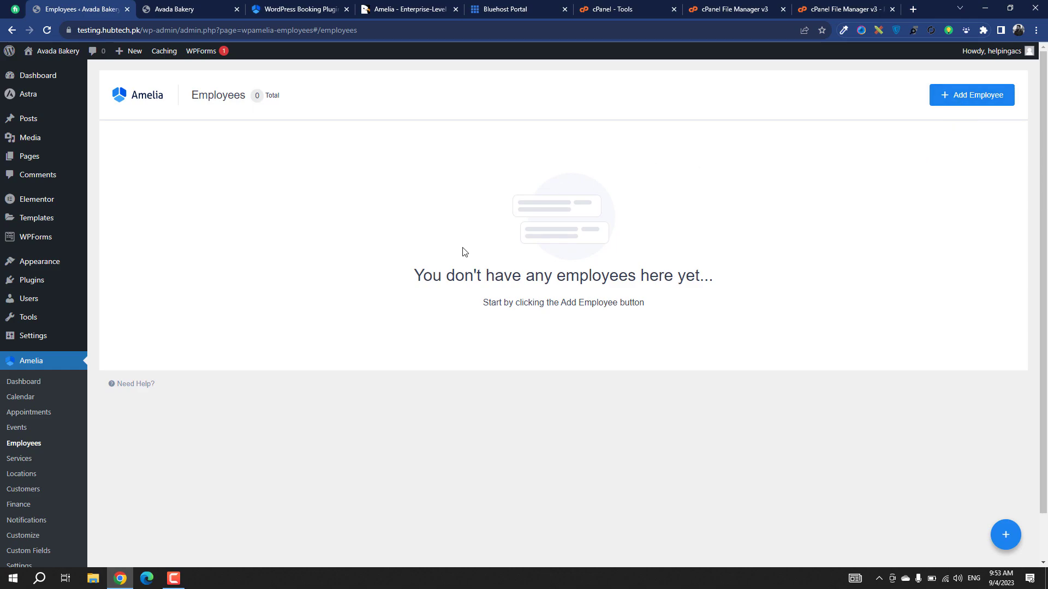
left_click(964, 96)
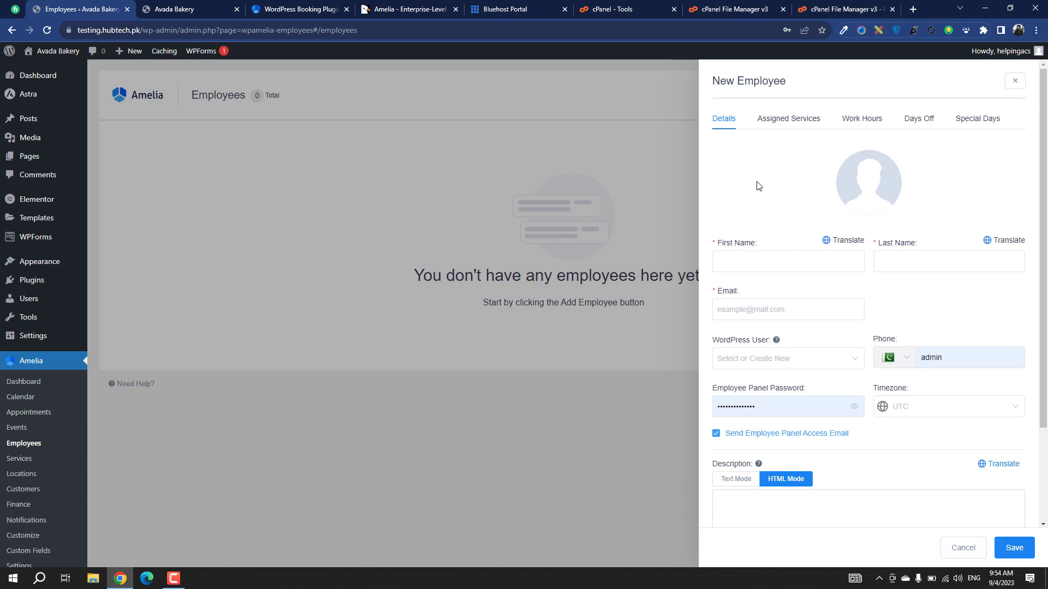
left_click(748, 262)
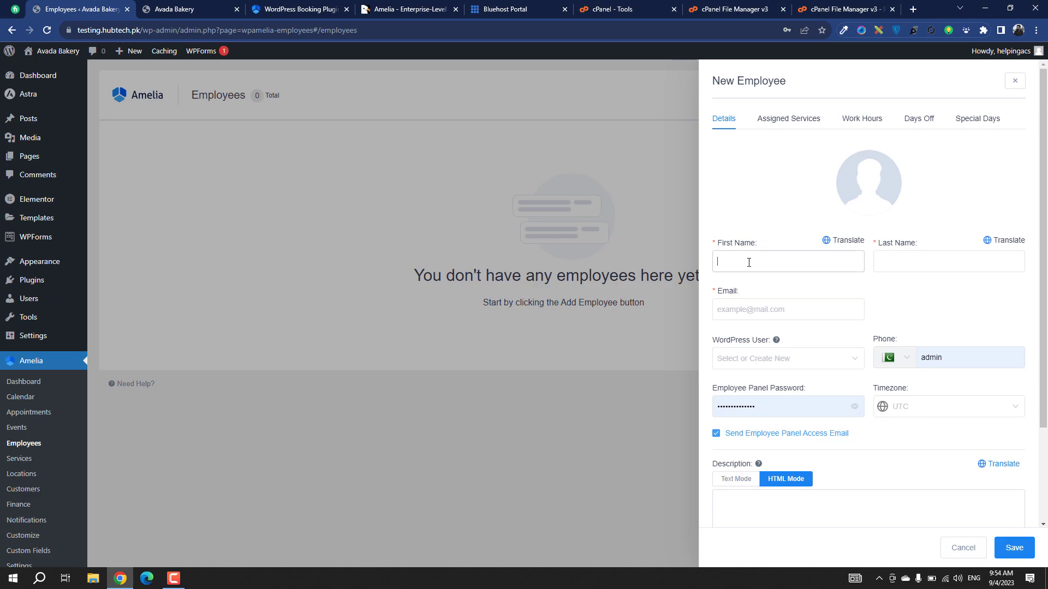
left_click(942, 262)
left_click(885, 321)
scroll(829, 371, "down", 1)
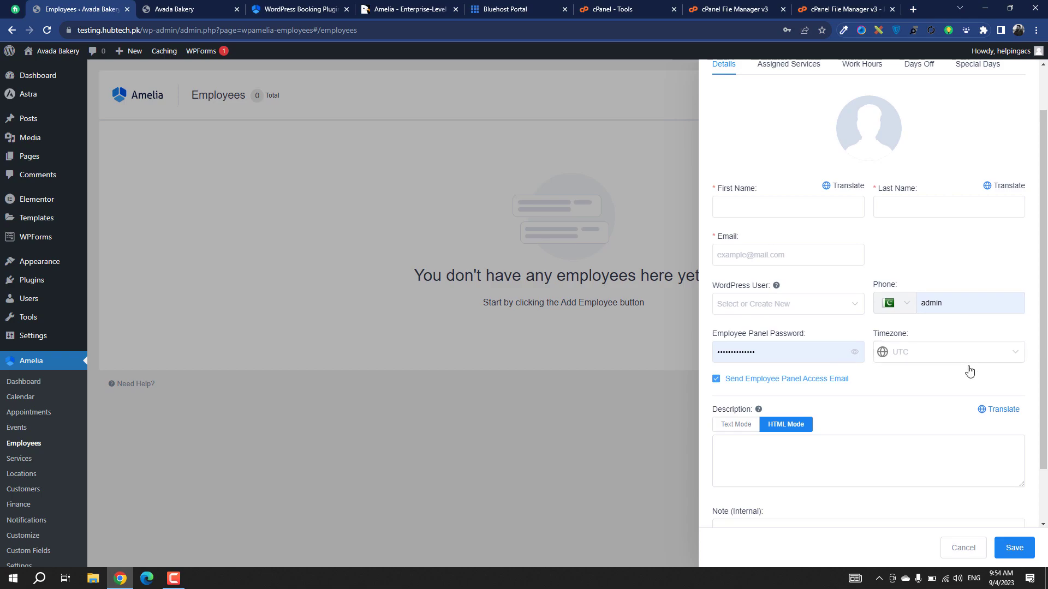
scroll(962, 392, "down", 1)
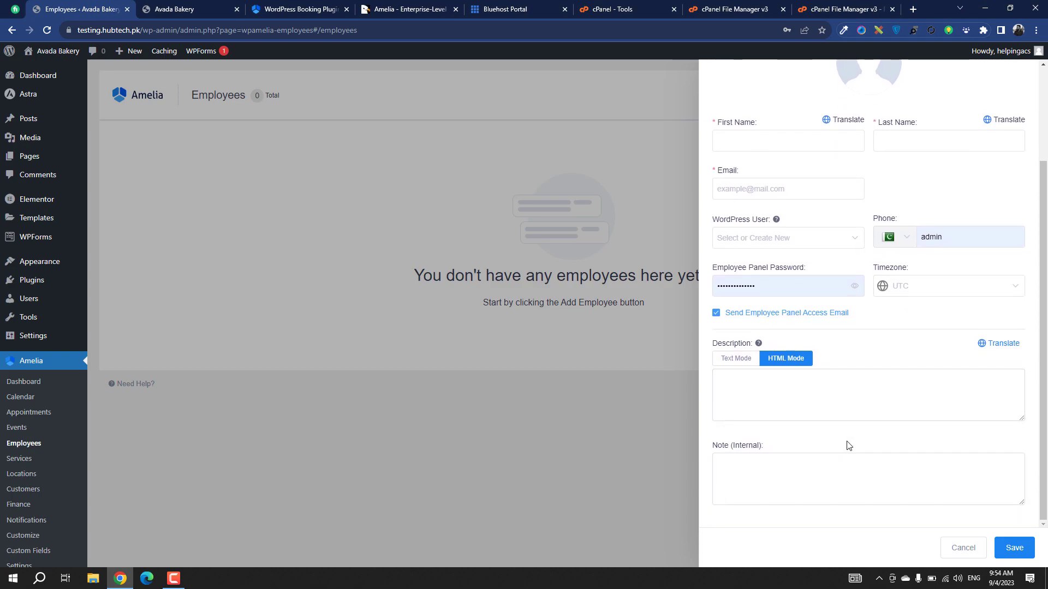
scroll(801, 492, "up", 2)
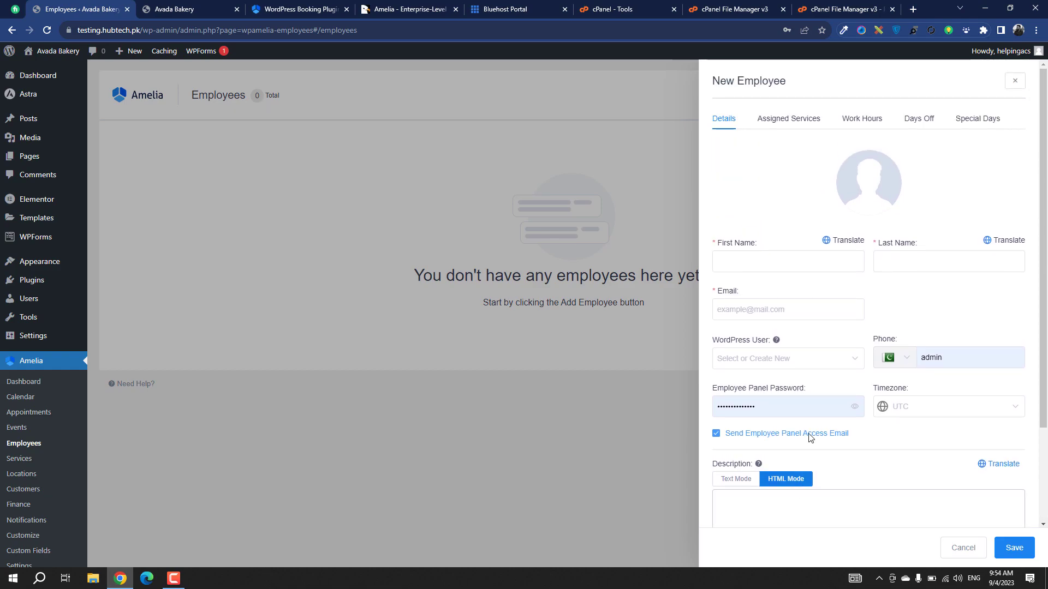
Examine the new employee's assigned services, work hours, days off and special days, and close the form without saving
left_click(789, 118)
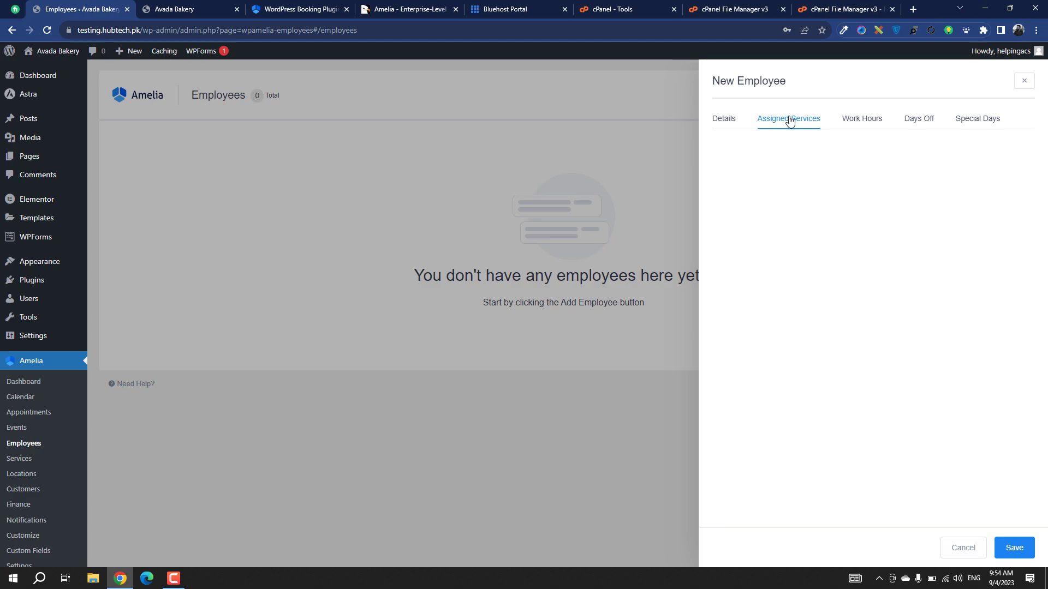
left_click(870, 126)
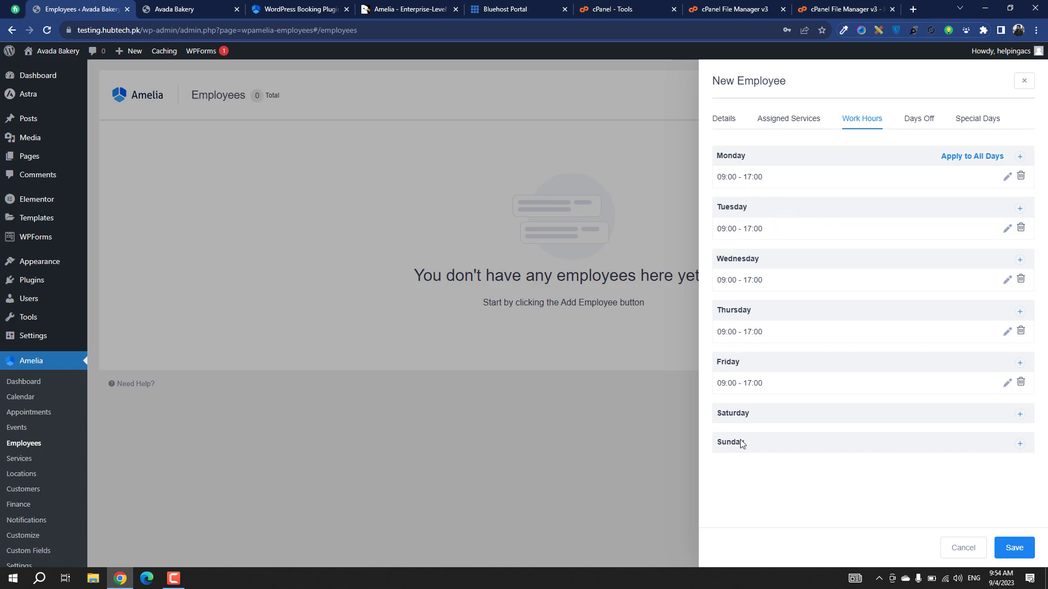
left_click(926, 119)
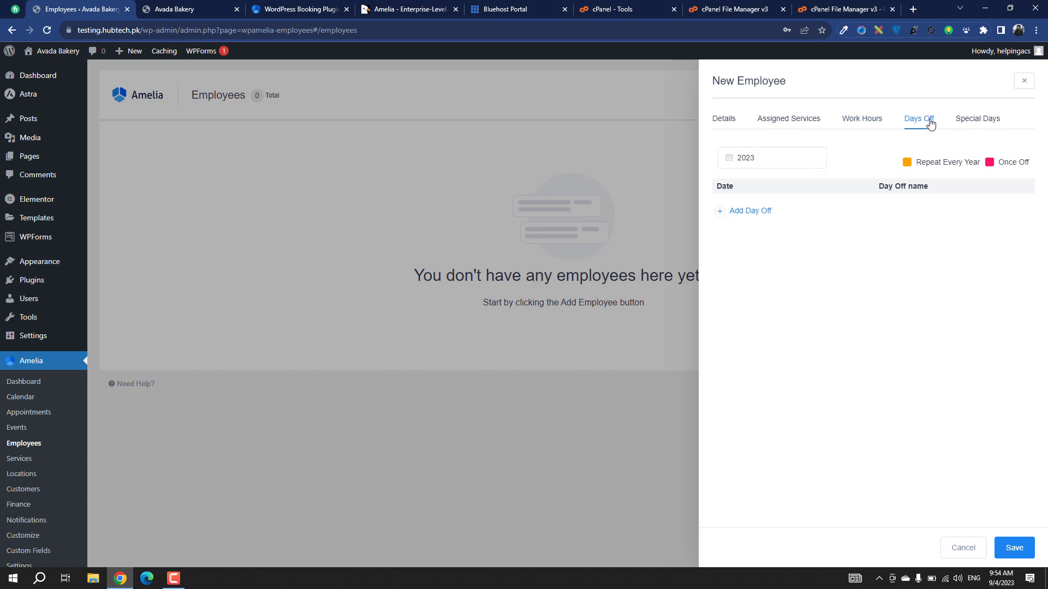
left_click(997, 120)
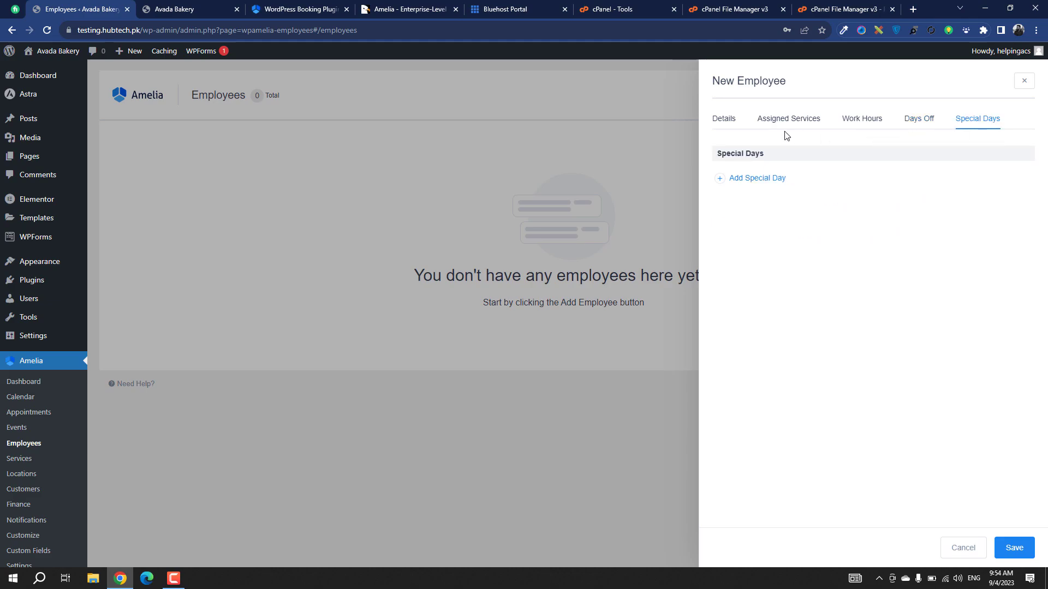
left_click(733, 121)
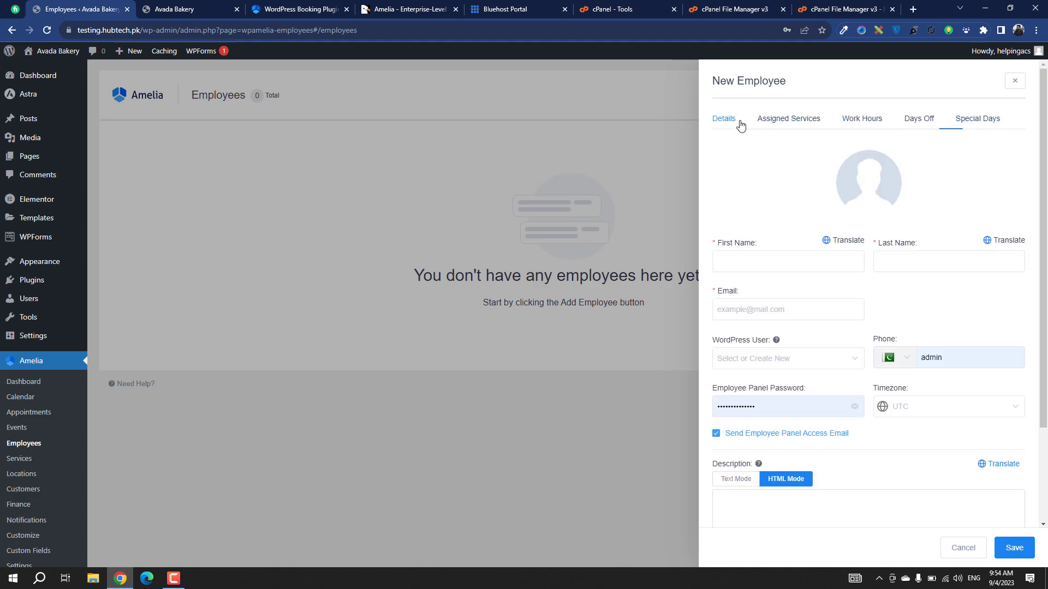
left_click(1014, 82)
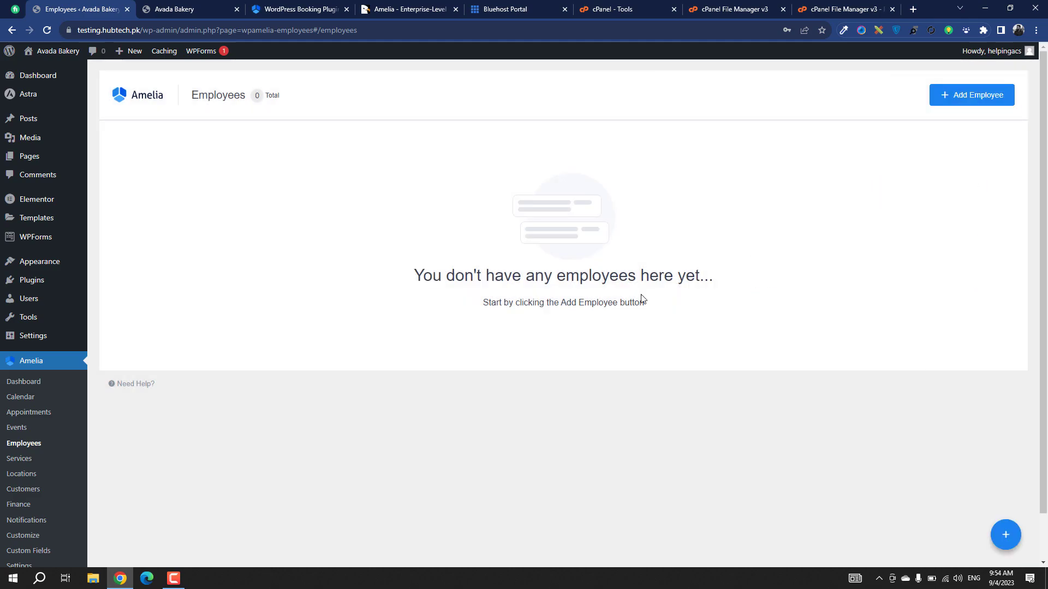
Add two new service categories on Amelia's Services page
left_click(28, 465)
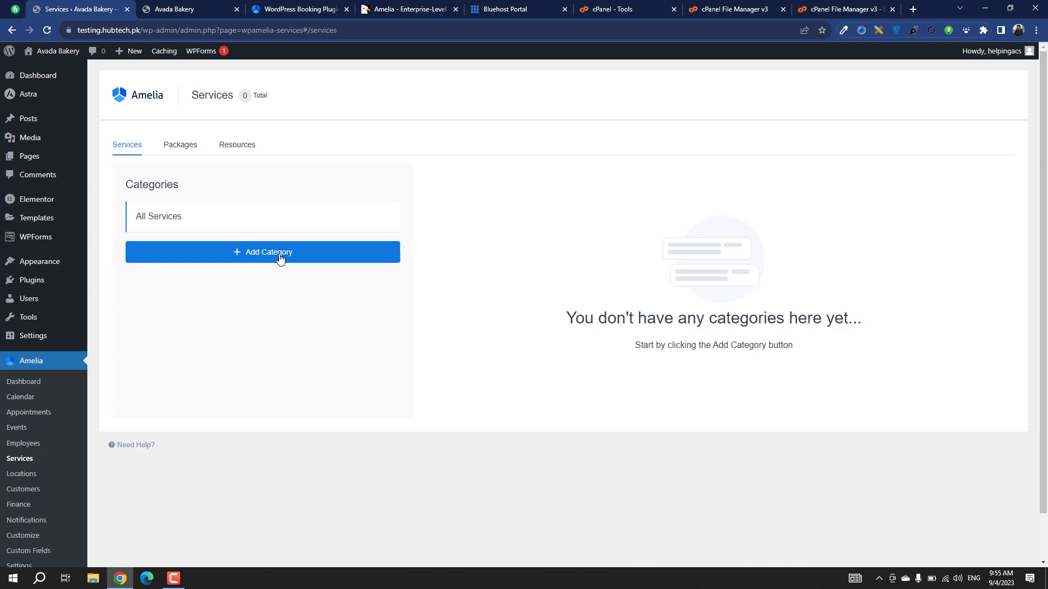
left_click(280, 258)
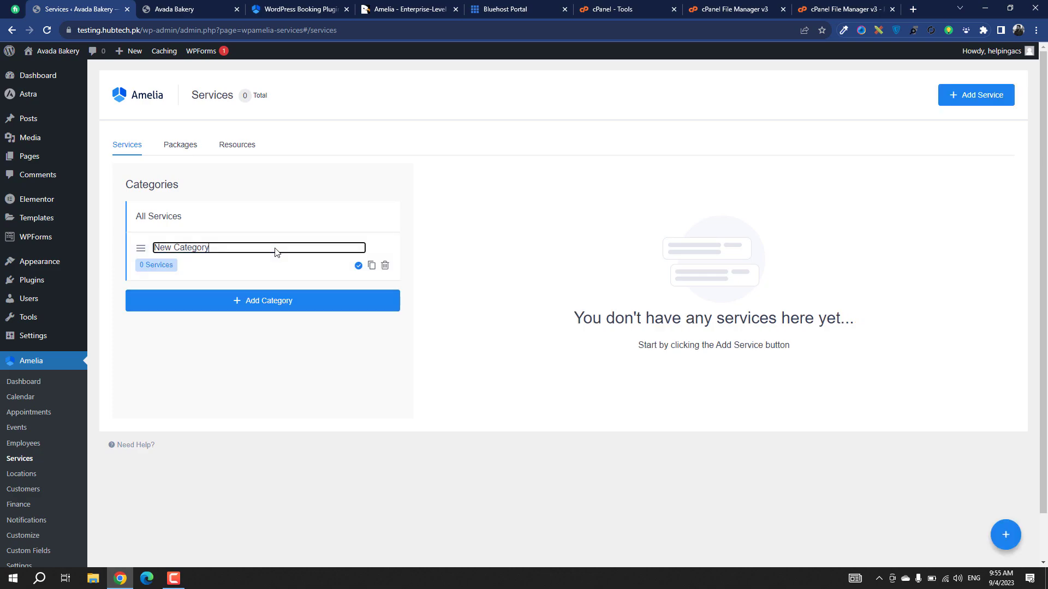
key("ctrl+a")
key("BackSpace")
type("plastic surgery")
left_click(259, 308)
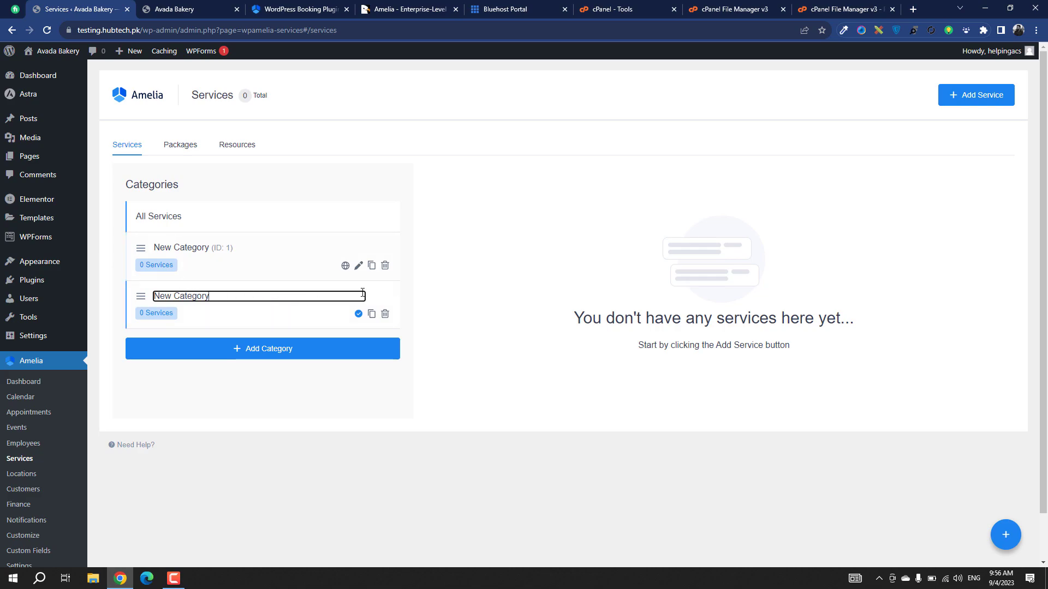
Enter Plastic Surgery as the first category's name, correcting its spelling with the suggested word
left_click(358, 266)
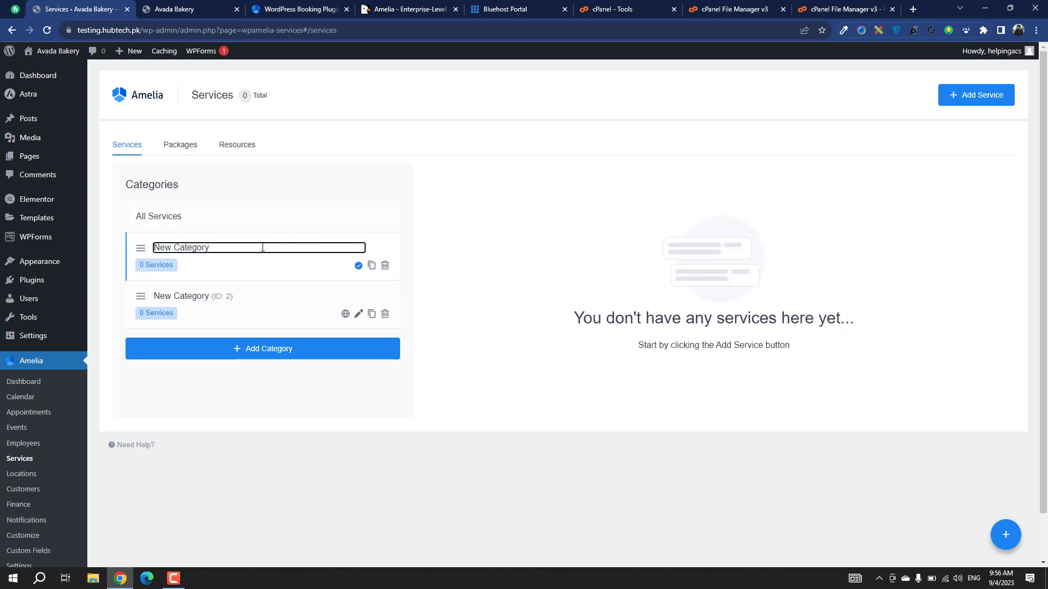
key("ctrl+a")
key("BackSpace")
type("Plastic Suergery")
right_click(206, 249)
left_click(236, 260)
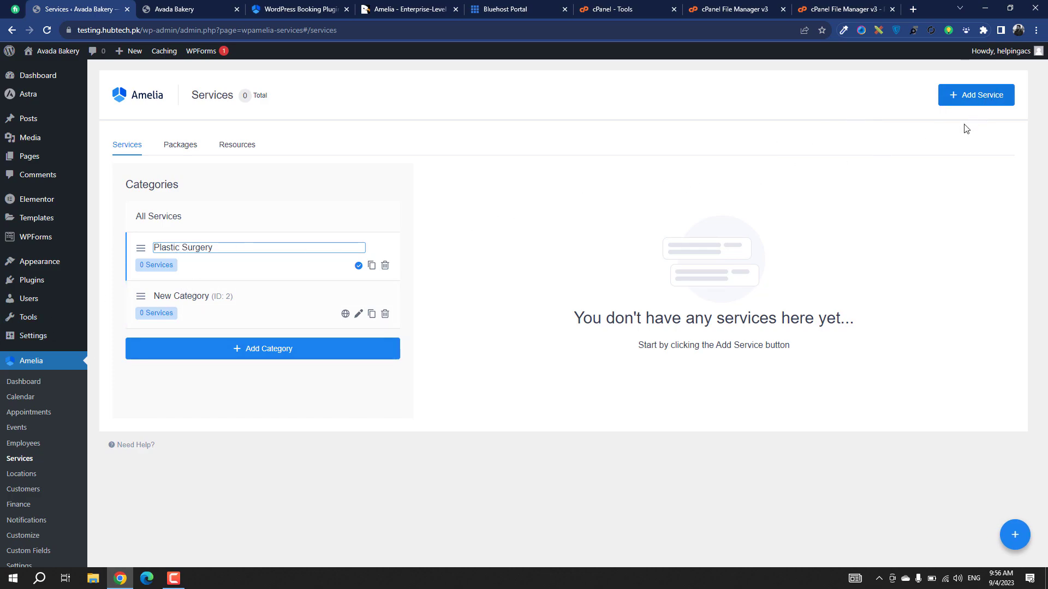
Start a new service and name it rehnoplasty
left_click(967, 97)
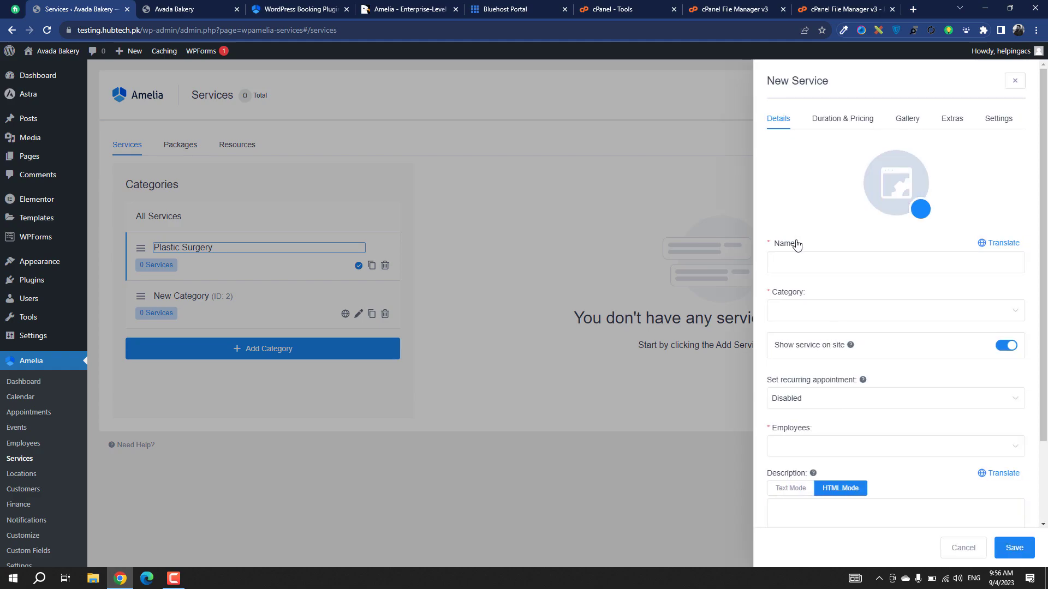
left_click(880, 258)
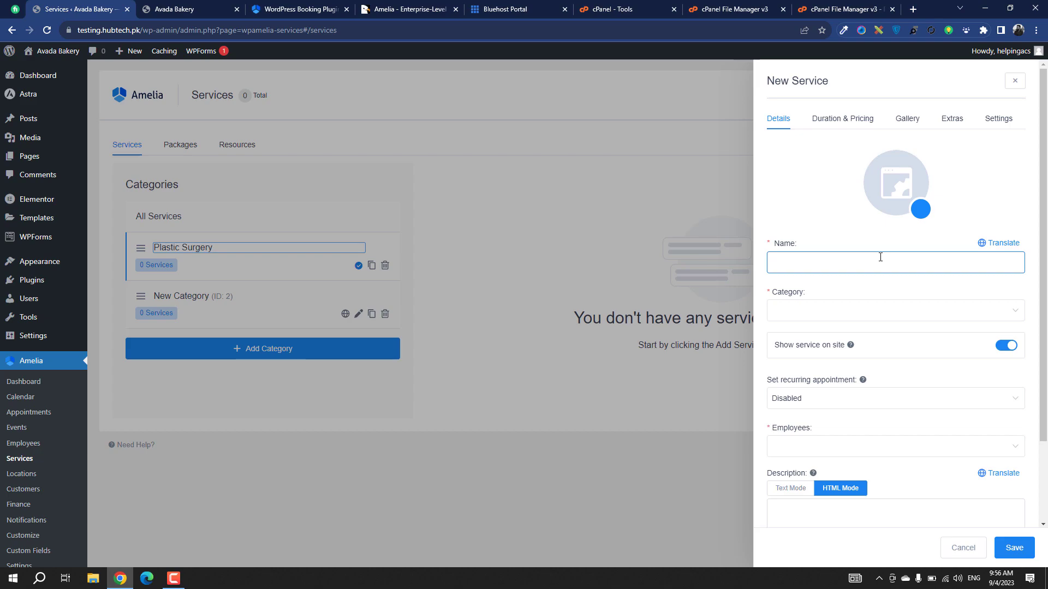
type("rehnoplasty")
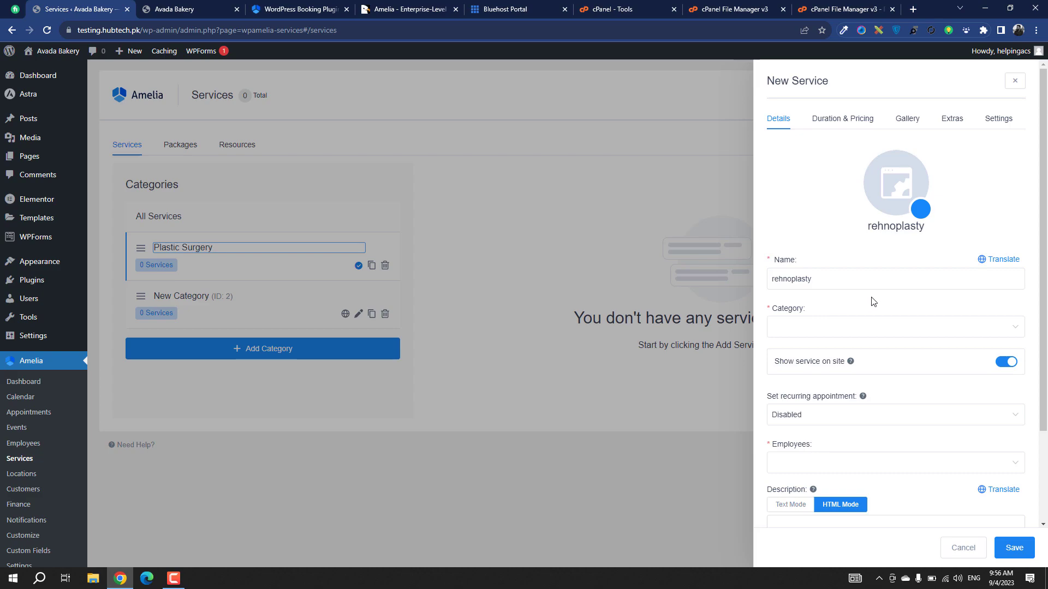
Examine the new service's available categories, recurring appointment setting, employee choices and description field
left_click(877, 329)
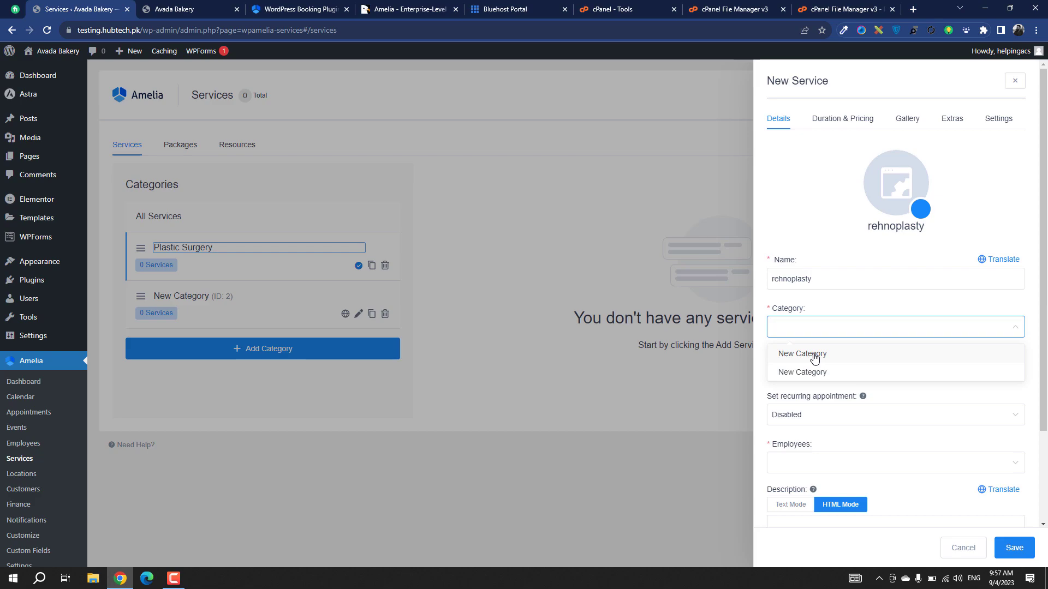
left_click(769, 397)
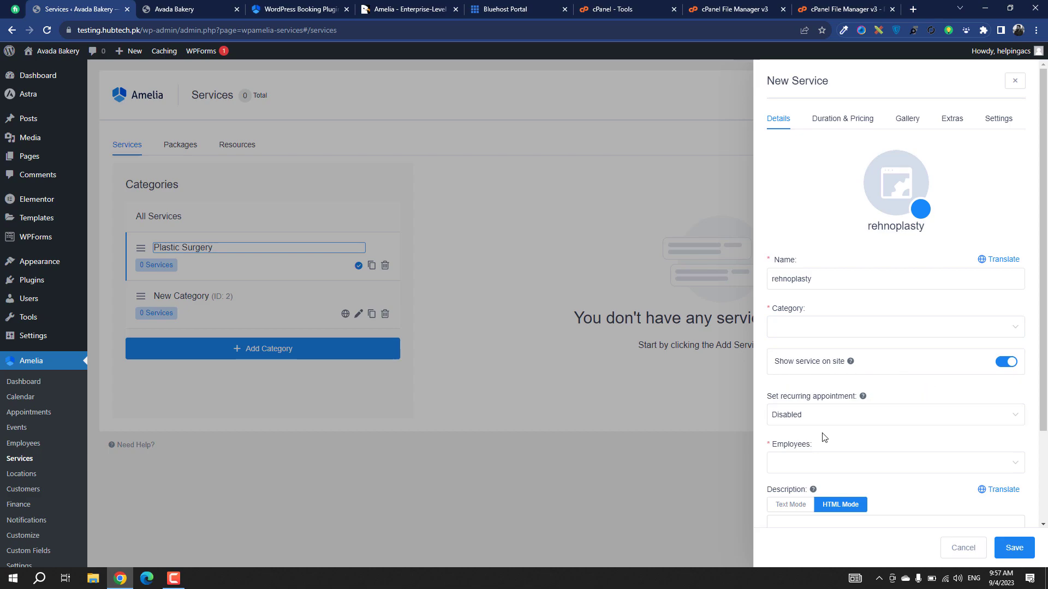
scroll(822, 436, "down", 1)
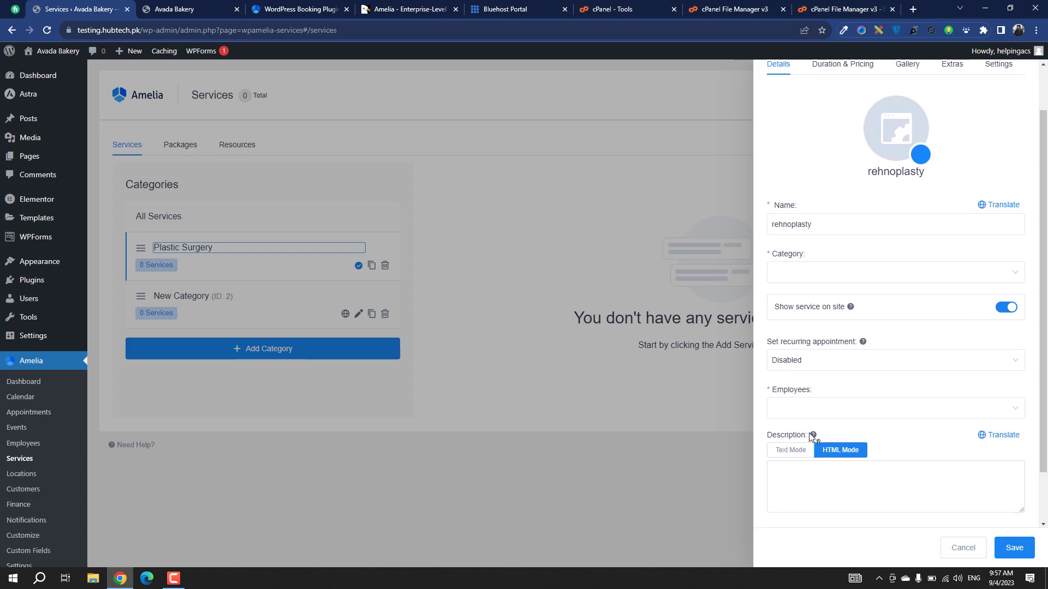
left_click(953, 414)
left_click(947, 417)
scroll(892, 306, "up", 1)
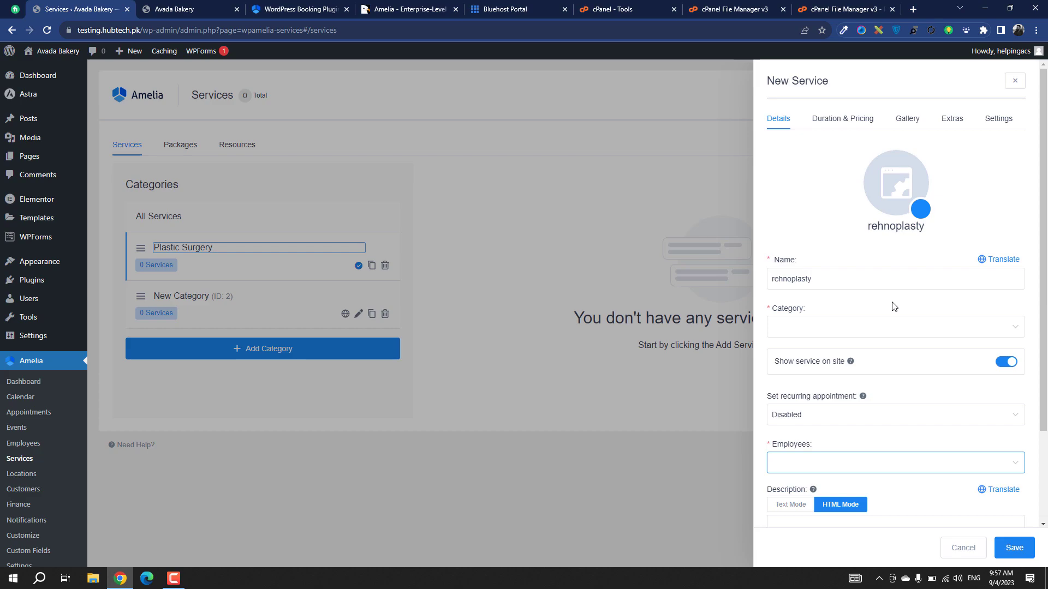
left_click(998, 470)
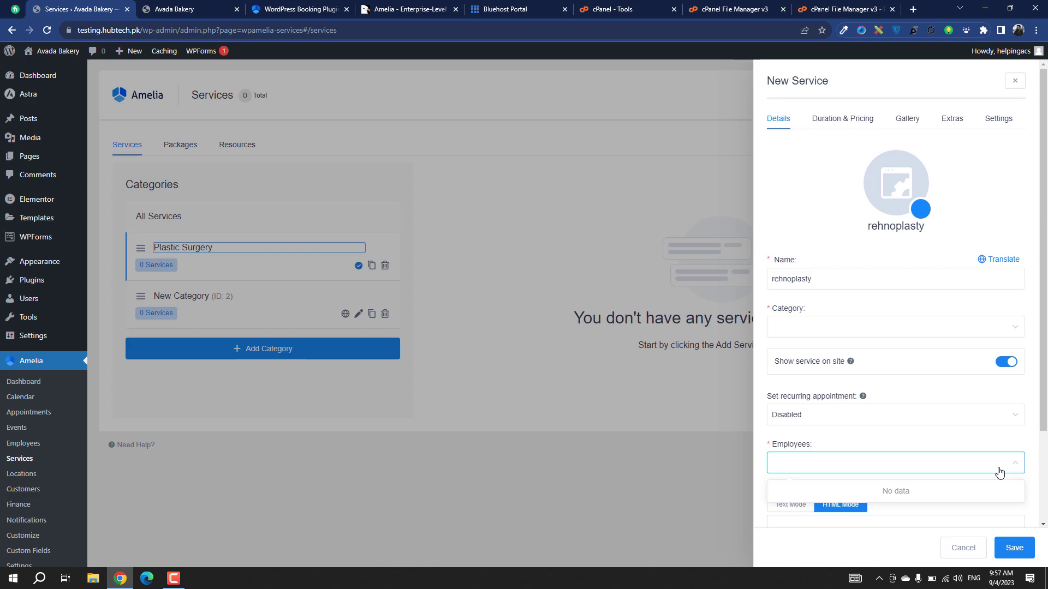
left_click(999, 472)
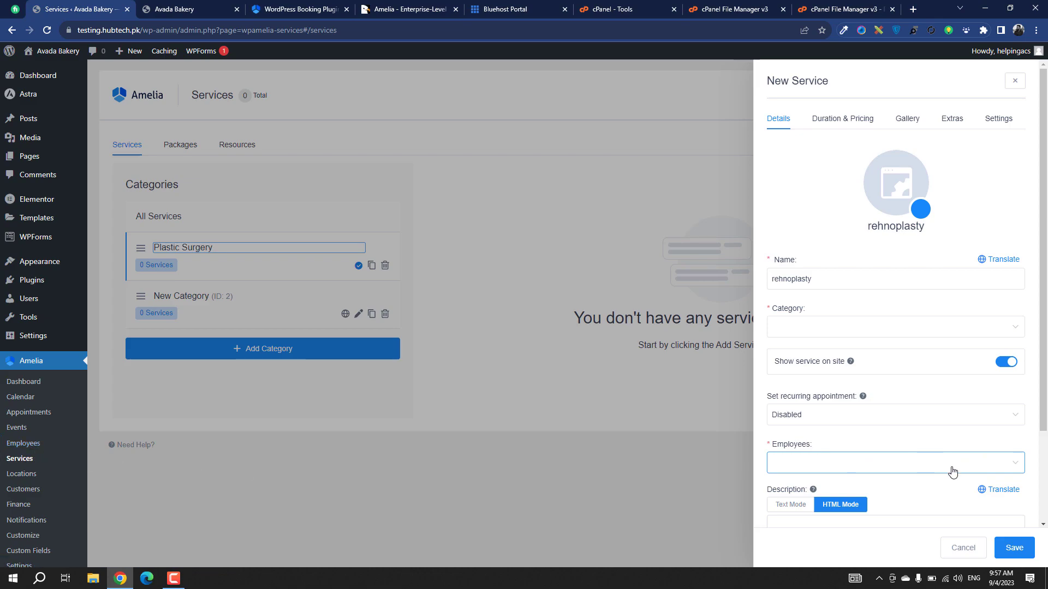
scroll(952, 468, "down", 2)
scroll(938, 467, "up", 2)
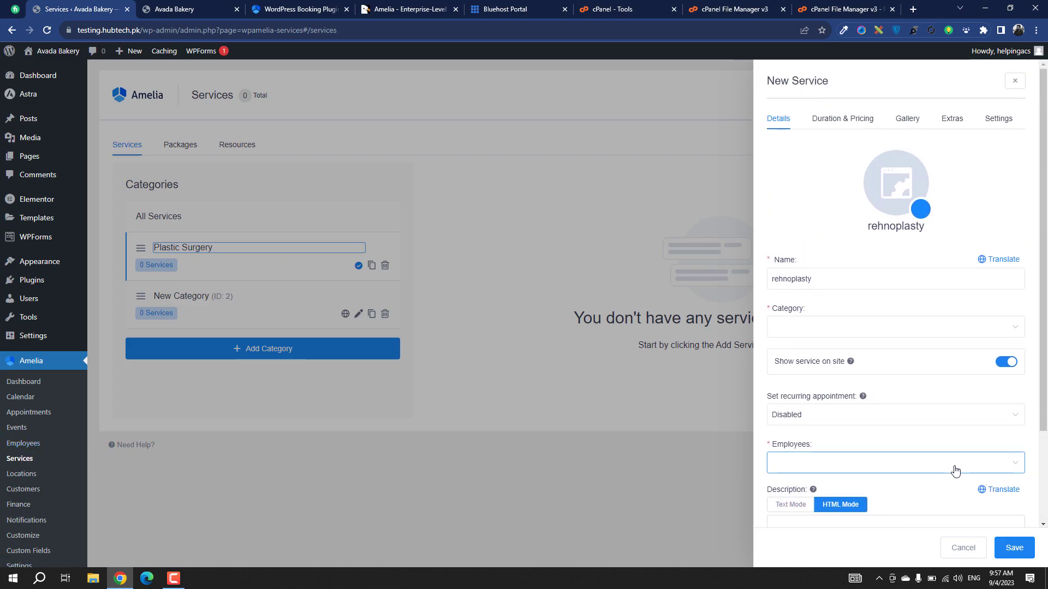
Set the new service's duration to 1h and its price to $200.00
left_click(831, 125)
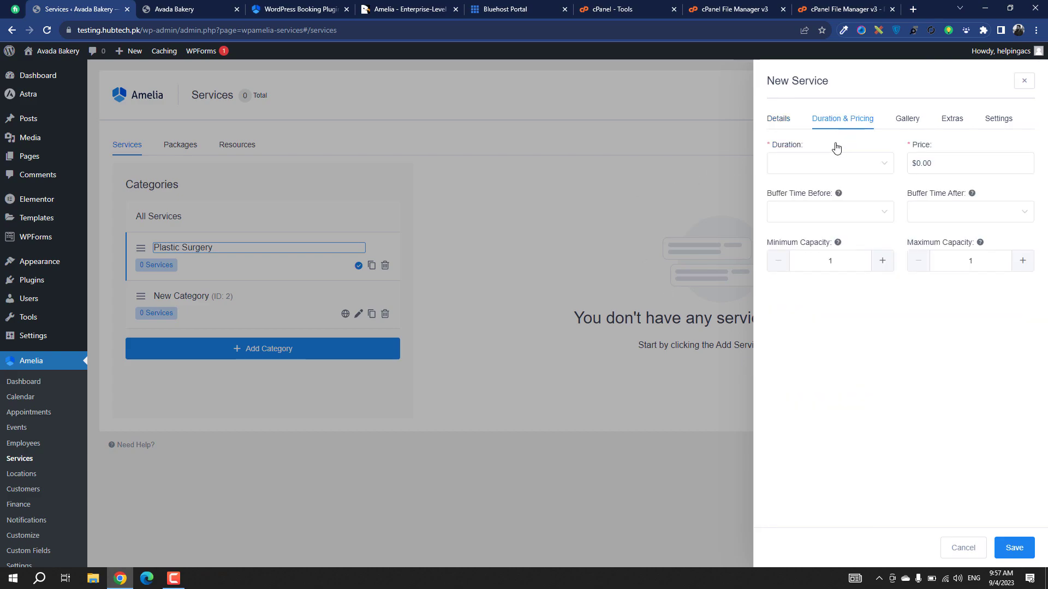
left_click(829, 171)
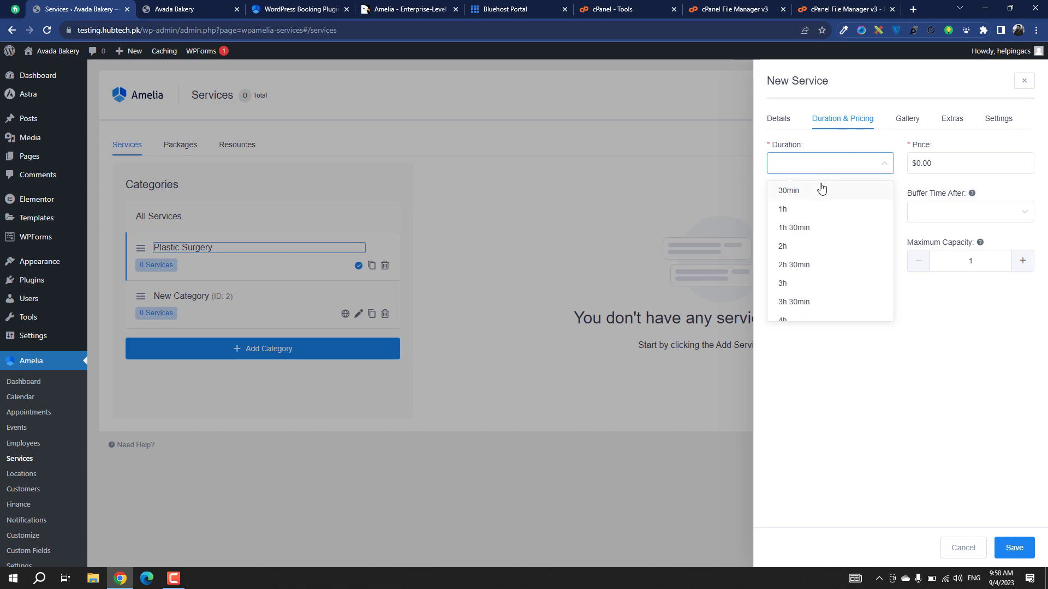
left_click(803, 213)
left_click(962, 165)
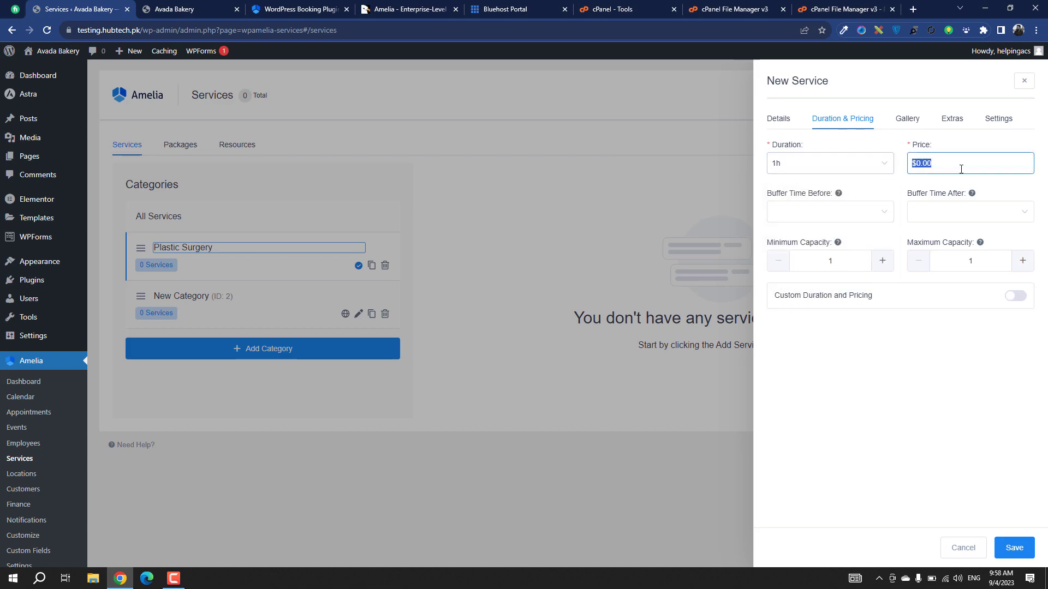
type("200.0")
left_click(817, 407)
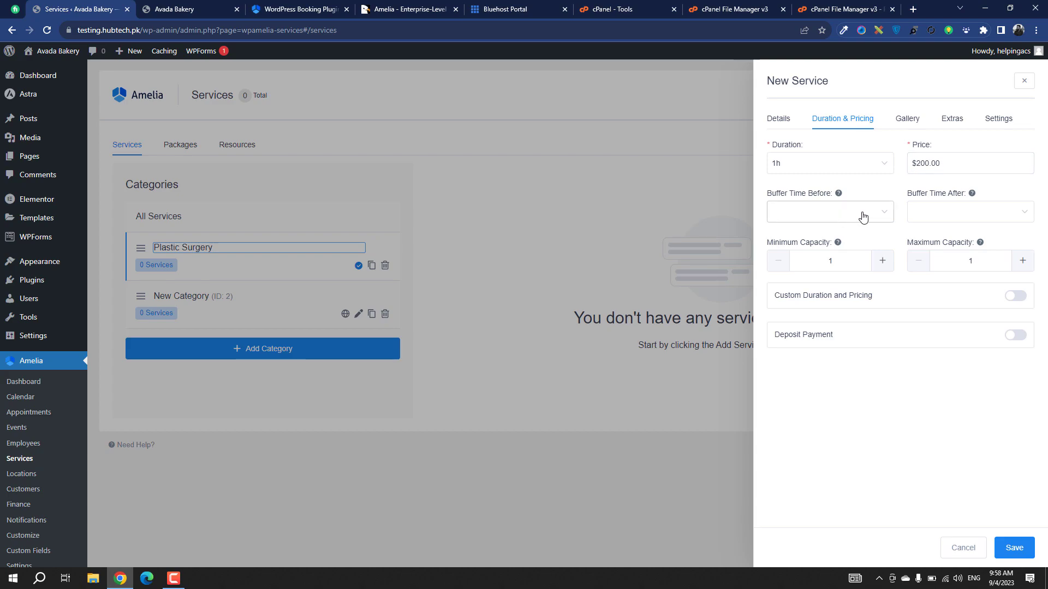
Examine the new service's buffer time, gallery and extras options, including the form for adding an extra
left_click(874, 215)
left_click(875, 214)
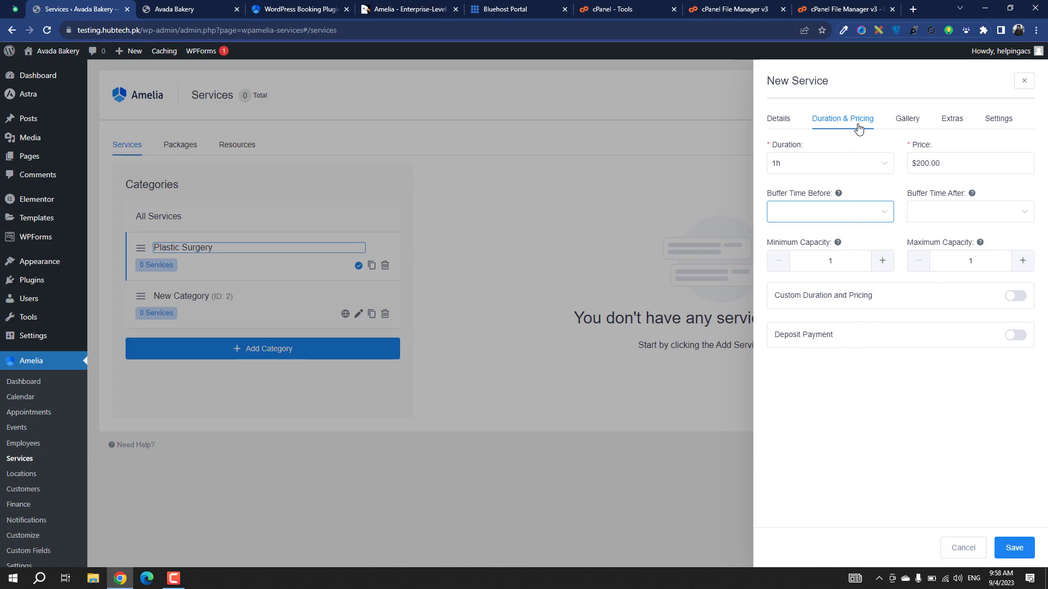
left_click(916, 123)
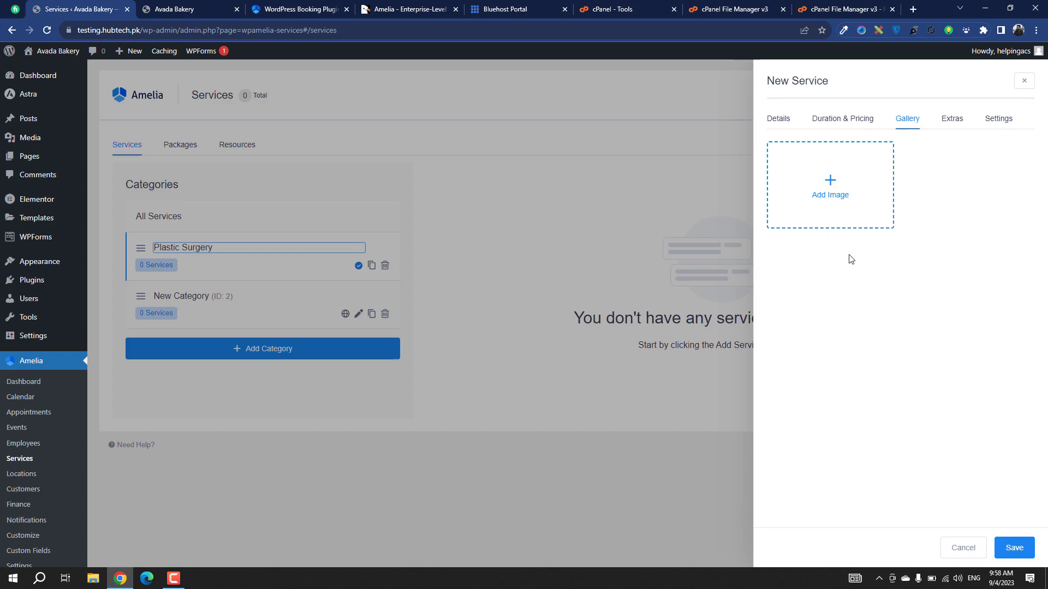
left_click(954, 125)
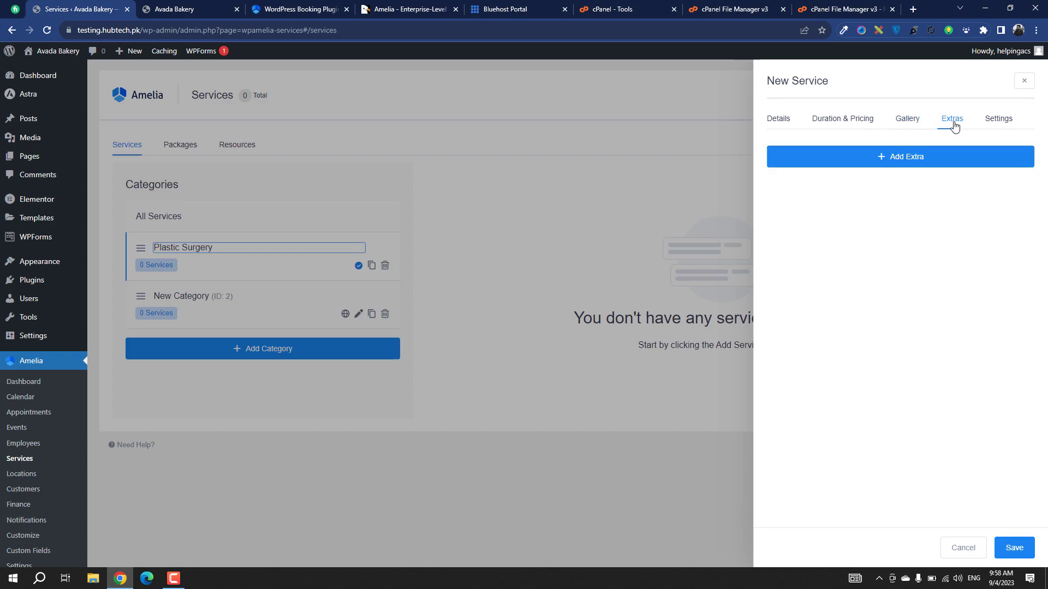
left_click(923, 166)
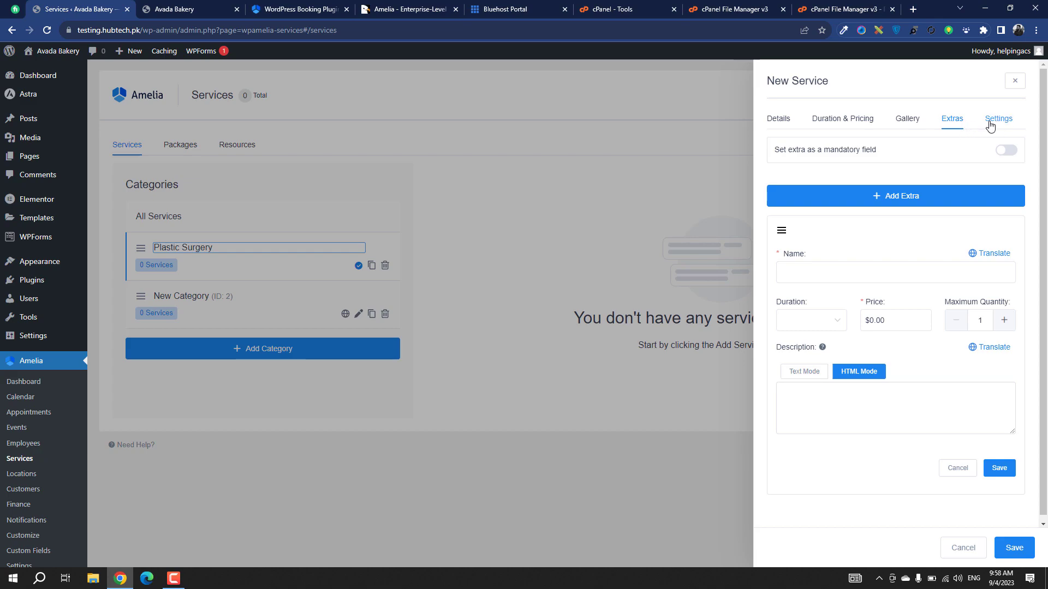
Examine the new service's general settings, including the default appointment status choices and the booking, canceling and rescheduling time limits
left_click(990, 124)
left_click(971, 158)
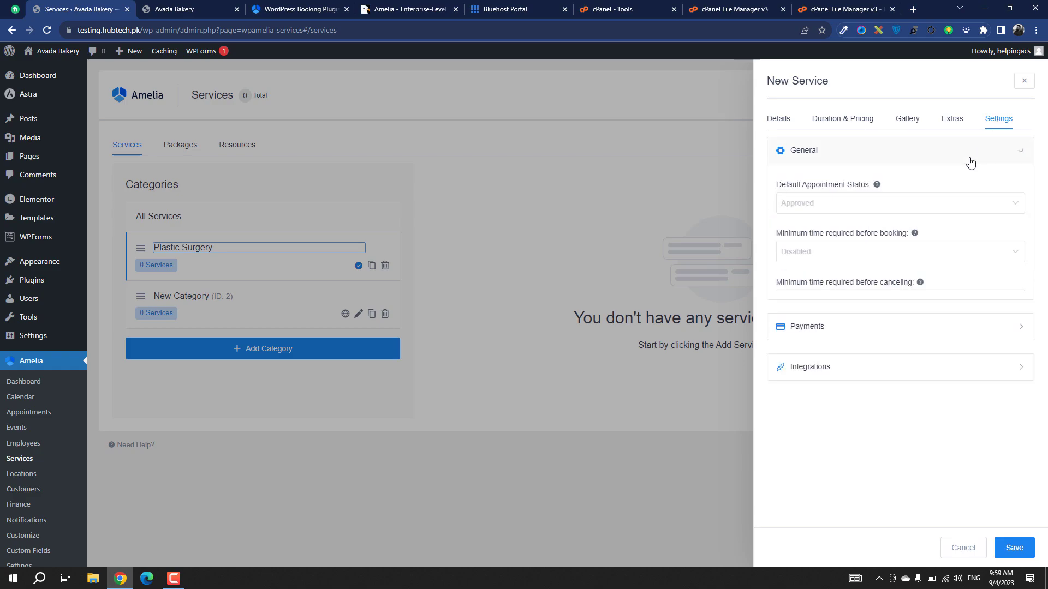
left_click(866, 217)
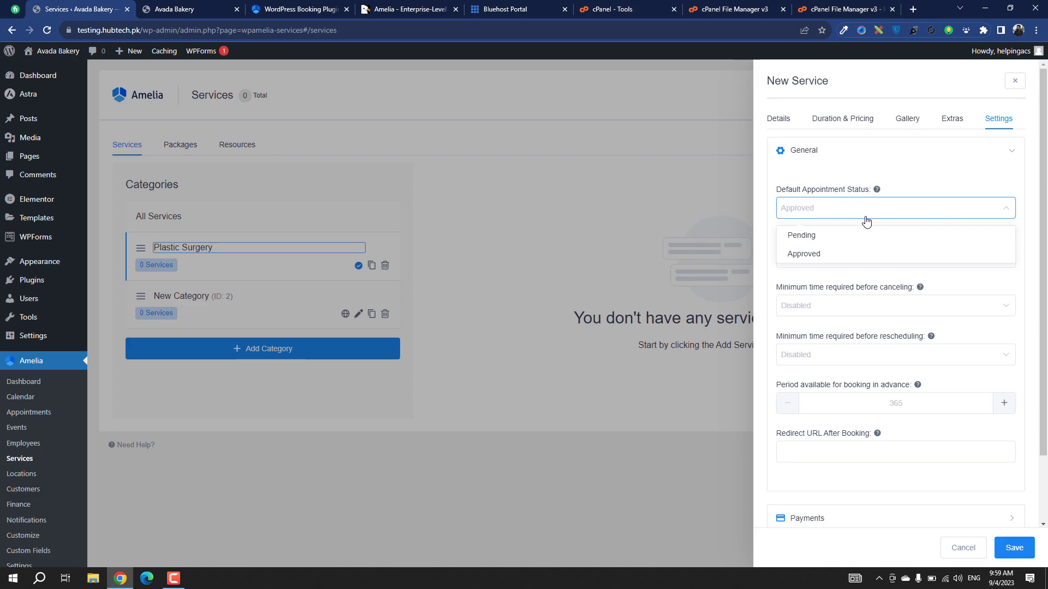
left_click(866, 217)
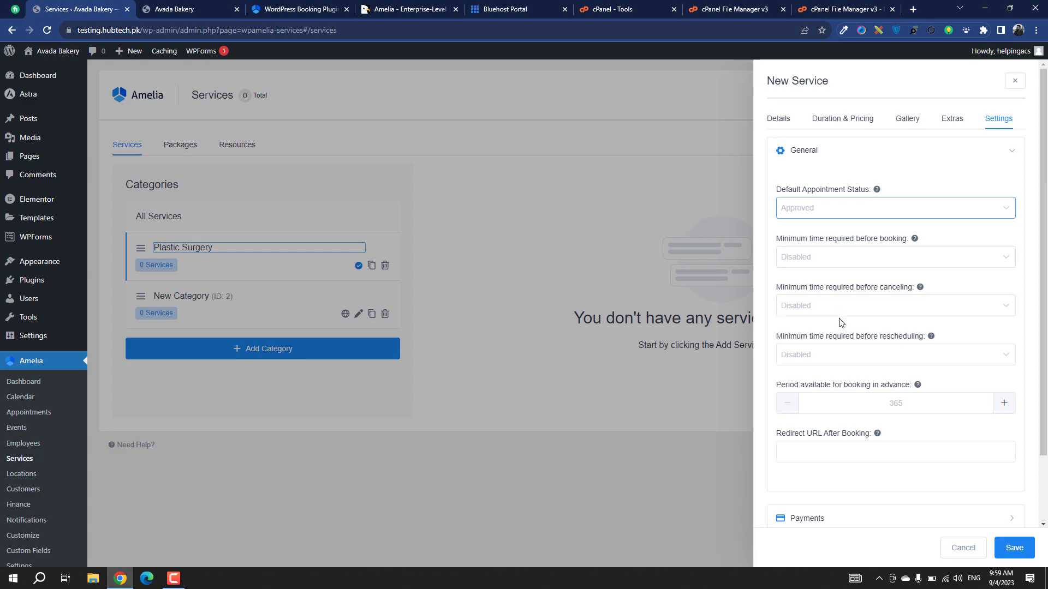
scroll(840, 323, "down", 1)
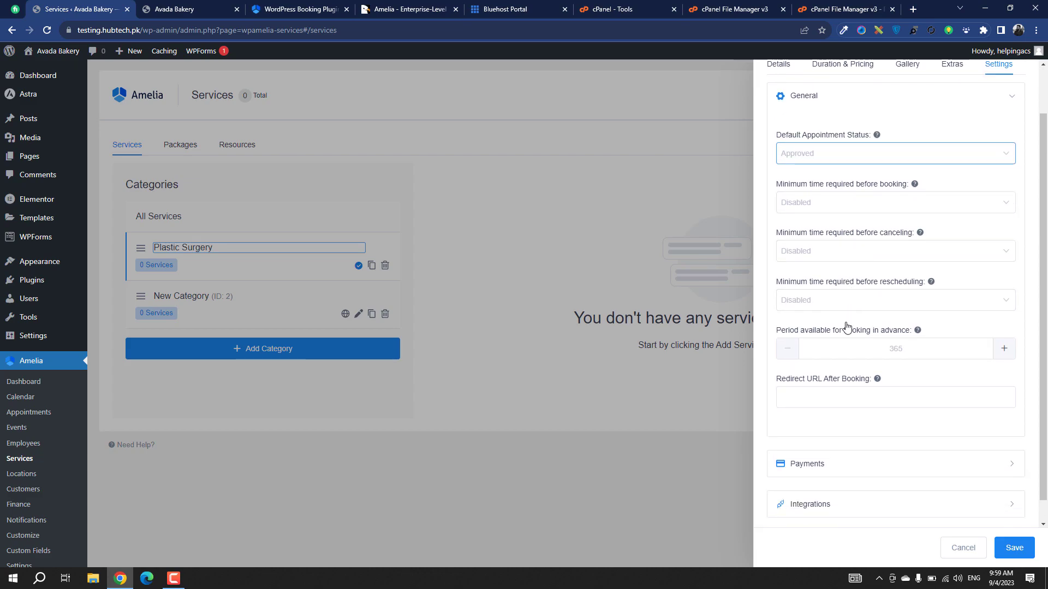
scroll(847, 327, "down", 1)
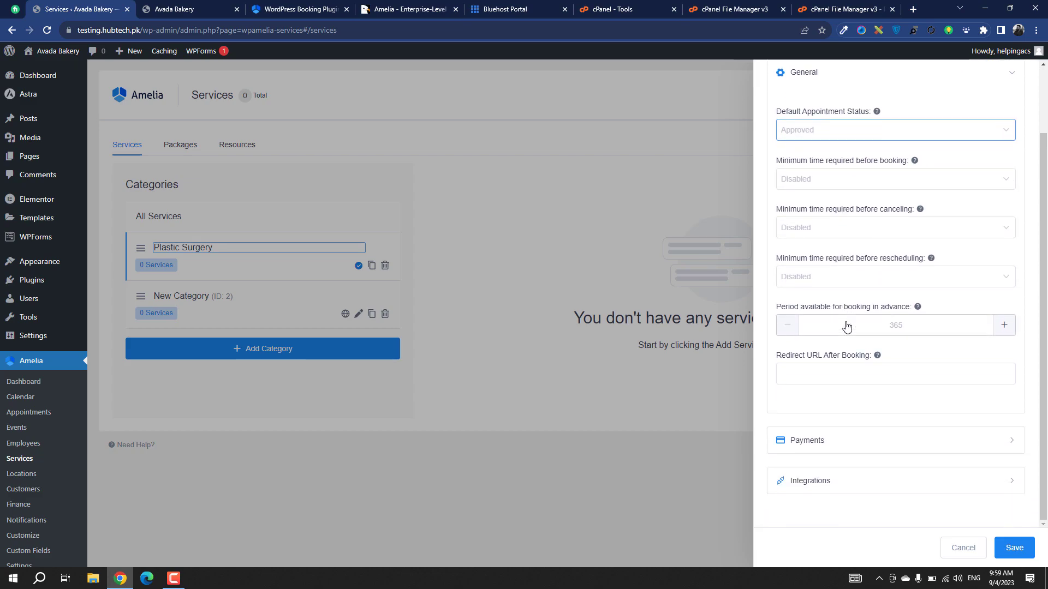
Try allowing payment via Payment Link for the service, view its integrations, and discard the new service
left_click(884, 443)
scroll(892, 402, "down", 2)
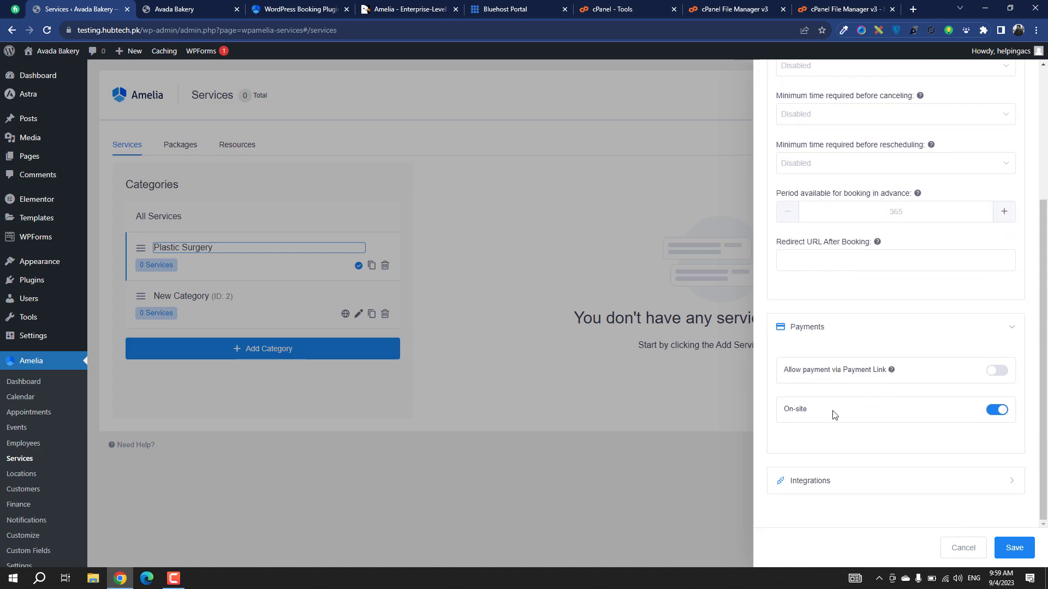
left_click(1000, 371)
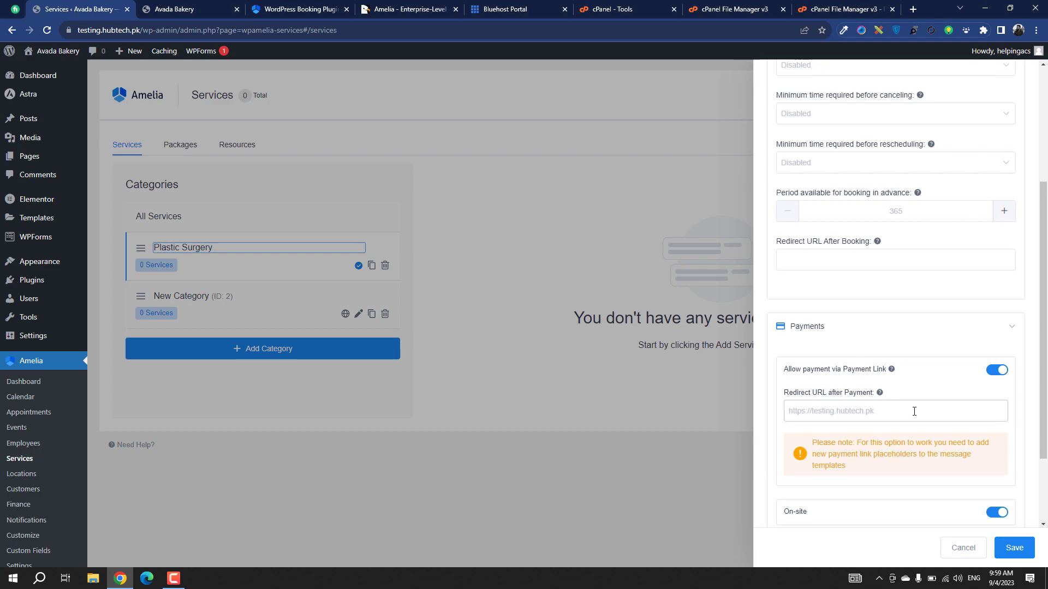
scroll(917, 414, "down", 2)
left_click(869, 481)
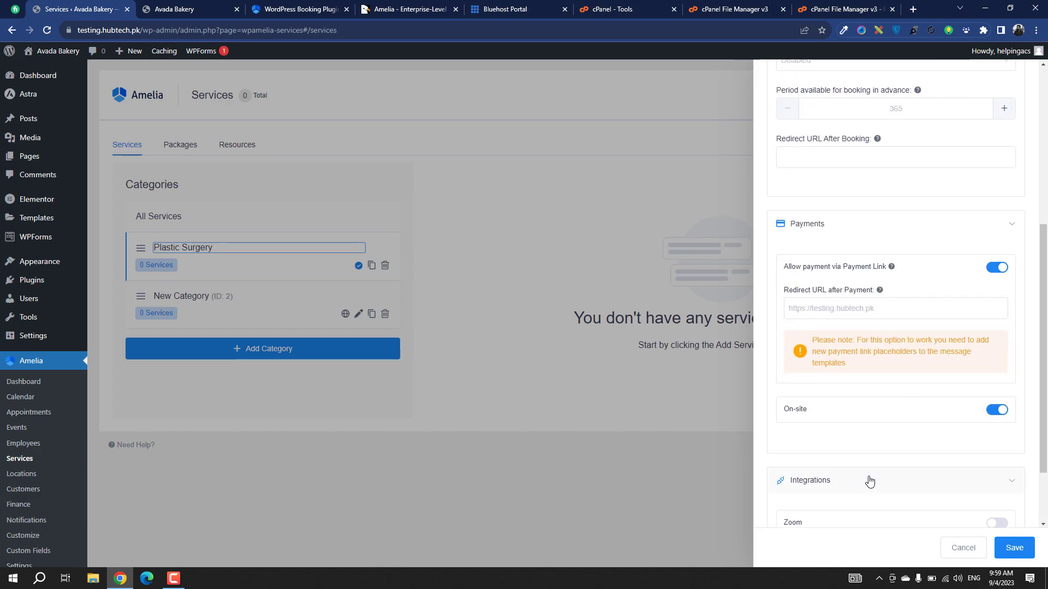
scroll(867, 479, "down", 2)
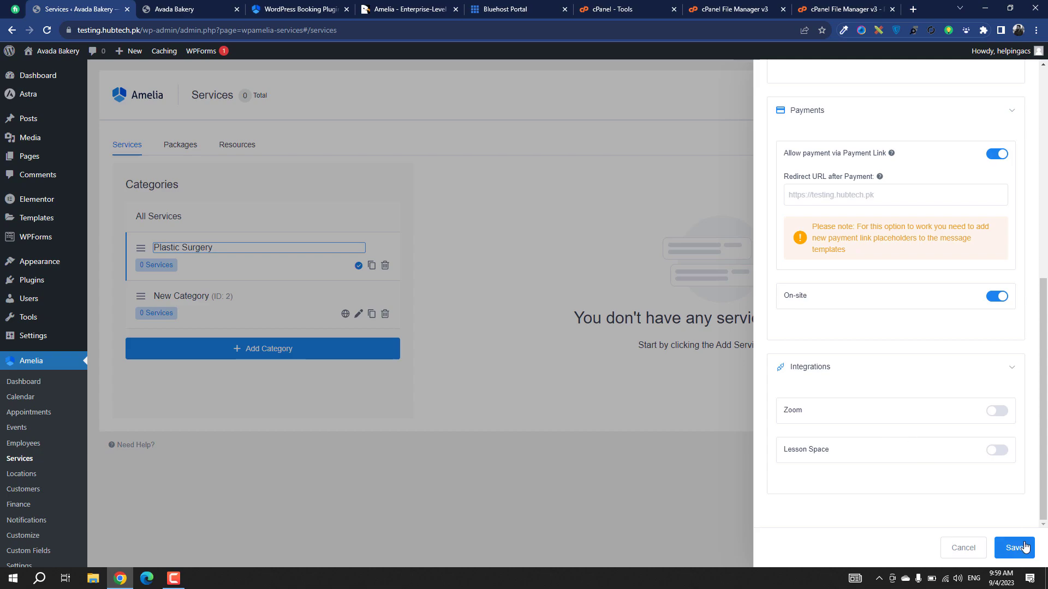
left_click(963, 547)
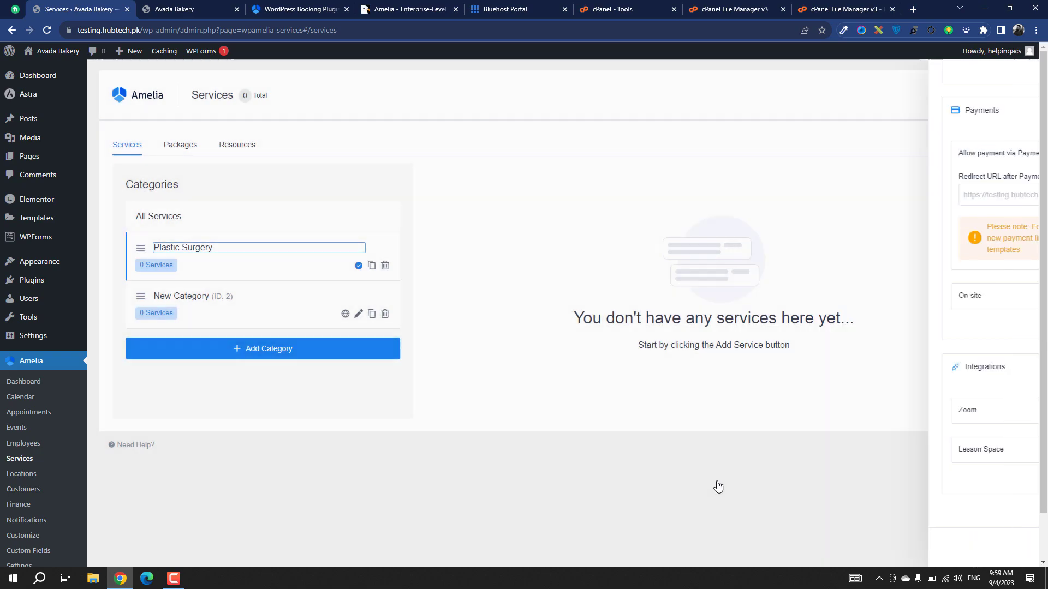
Examine the name, address, phone and description fields for a new location, and close the form without saving
left_click(22, 473)
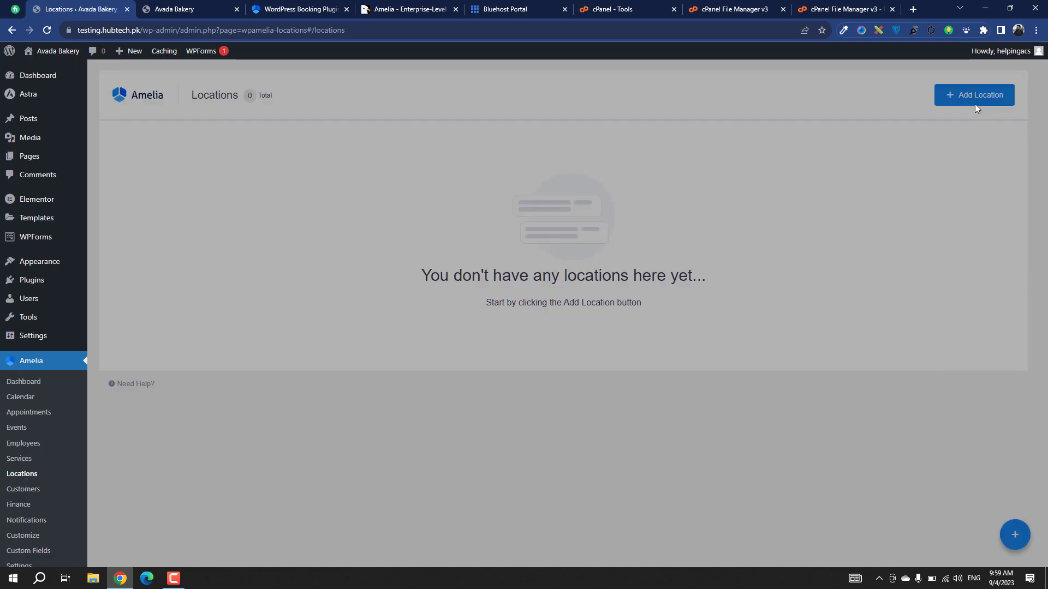
left_click(977, 96)
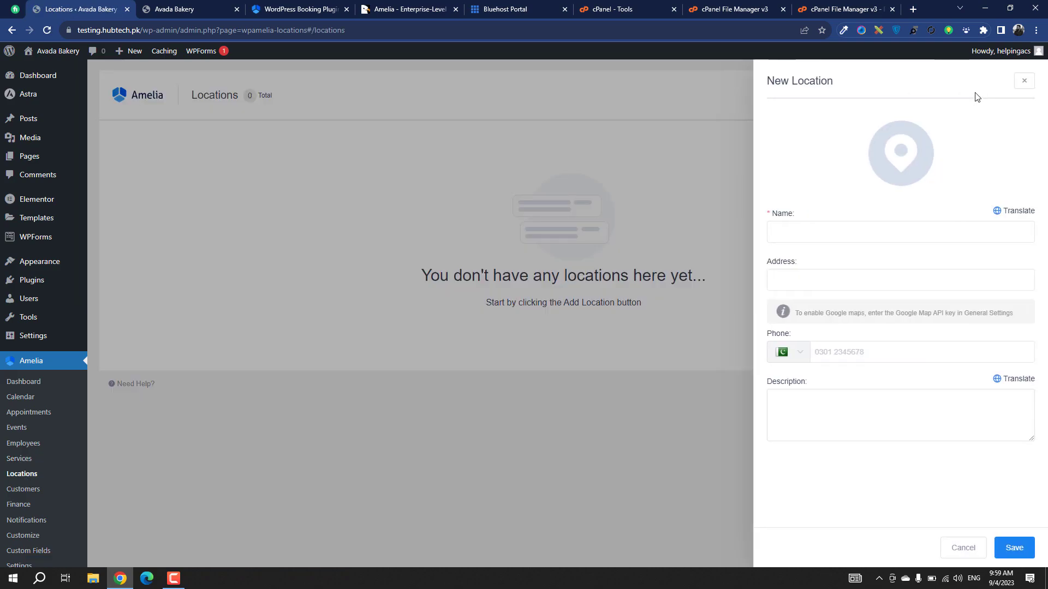
left_click(844, 238)
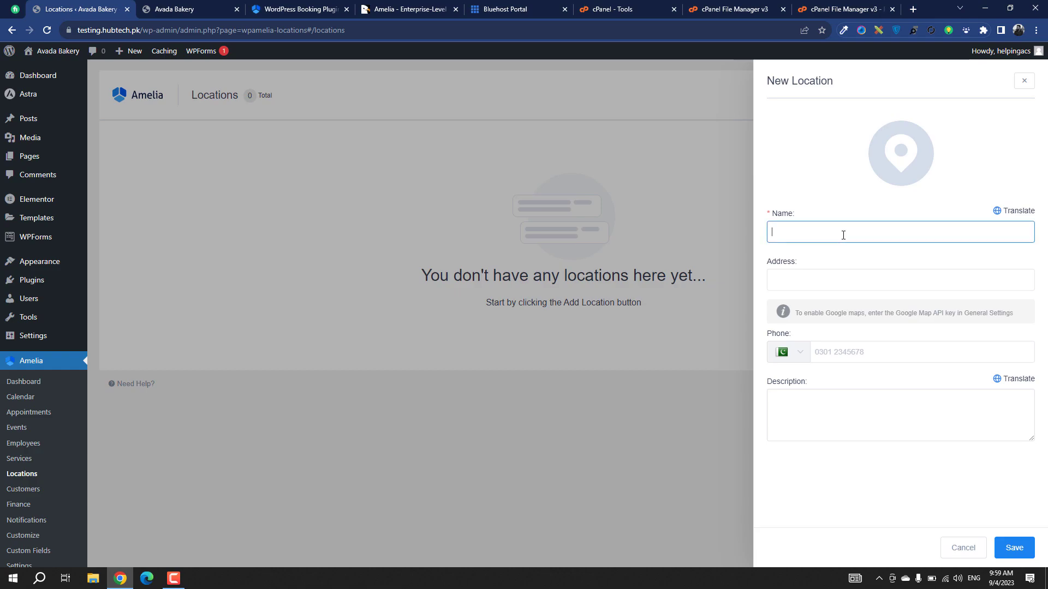
left_click(867, 278)
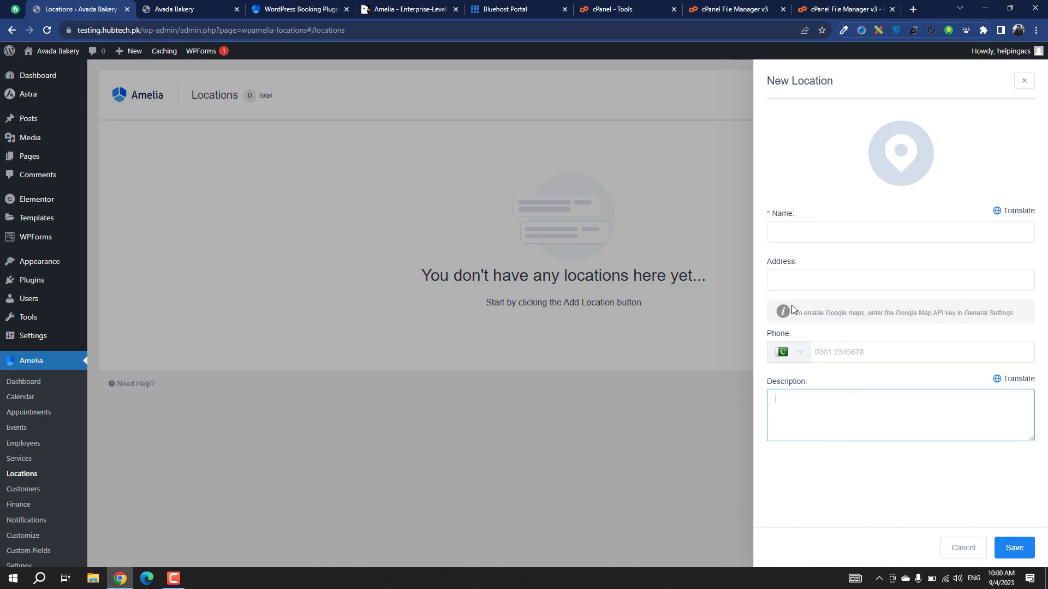
left_click(1024, 81)
Examine all the fields for adding a new customer on the Customers page, and cancel the form
scroll(70, 454, "down", 1)
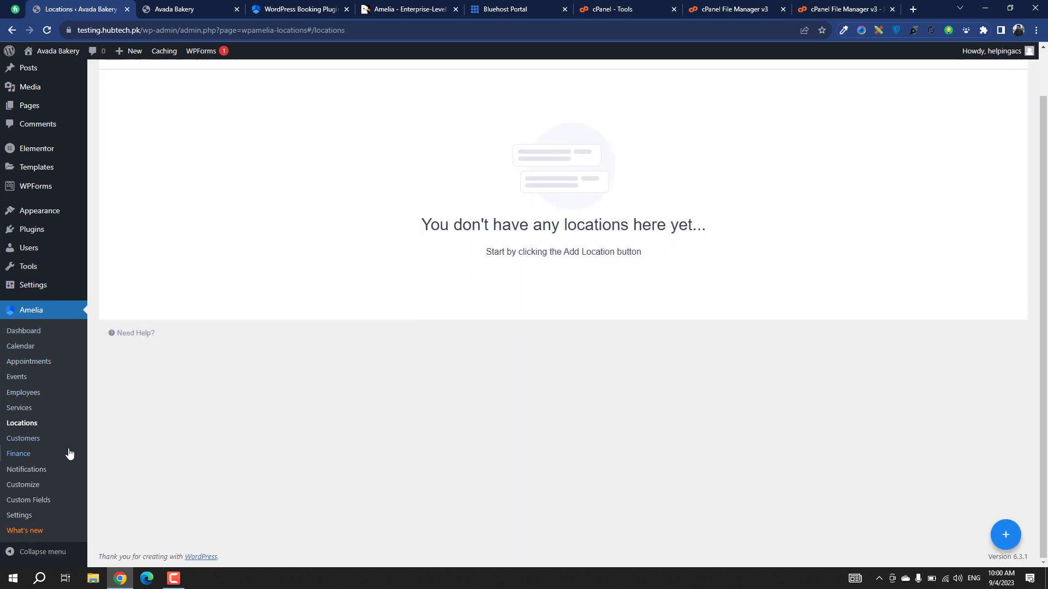
left_click(41, 444)
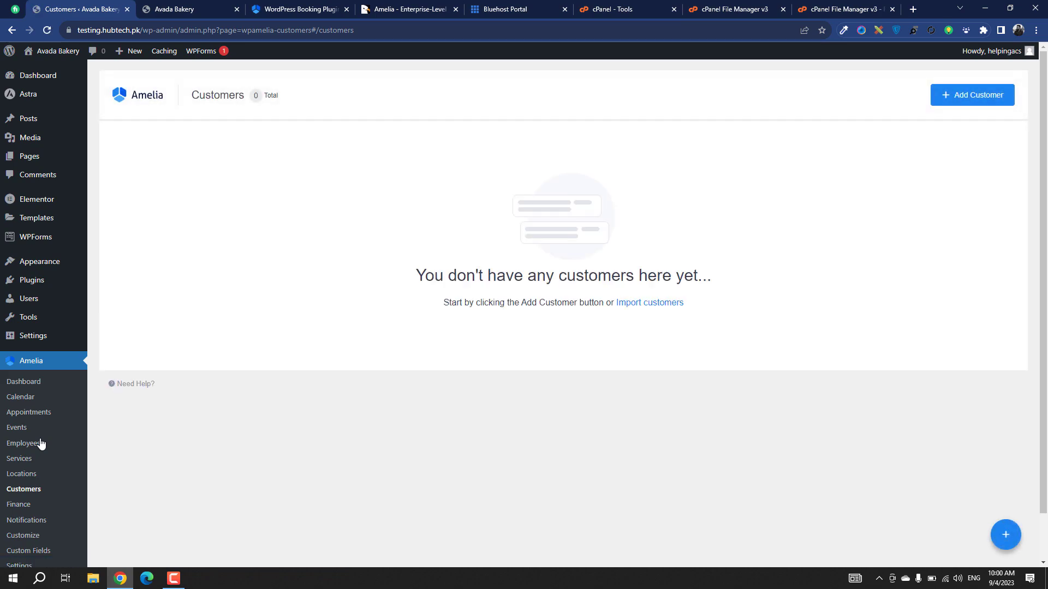
left_click(20, 397)
left_click(974, 96)
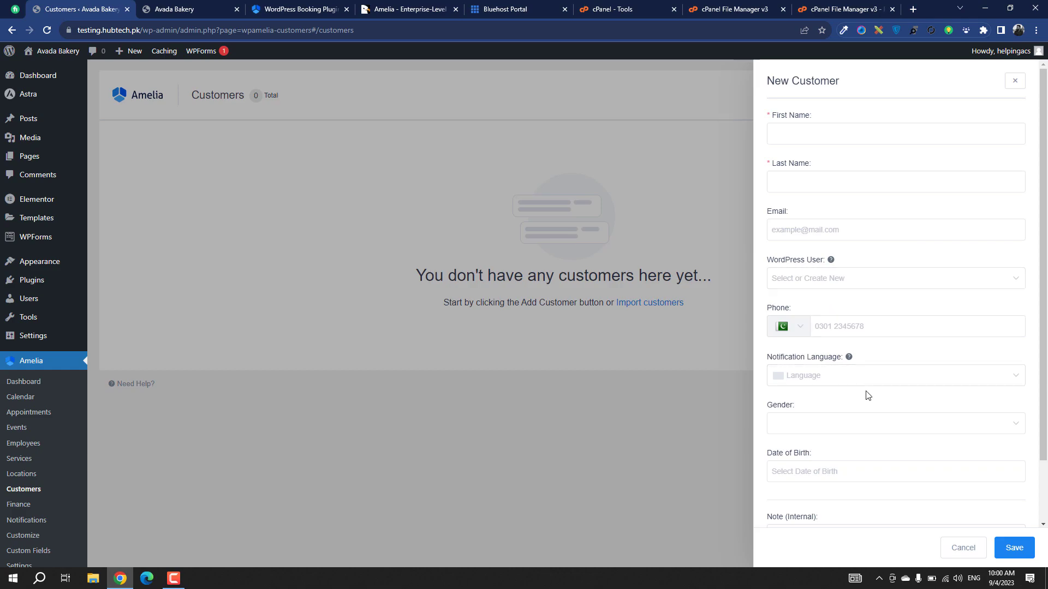
scroll(866, 395, "down", 2)
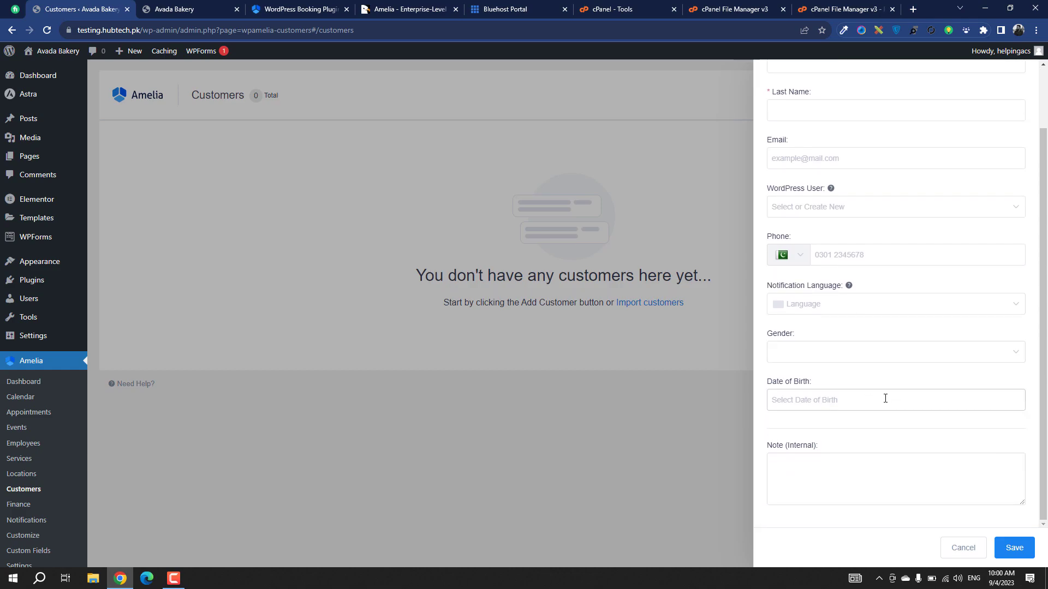
scroll(881, 496, "up", 2)
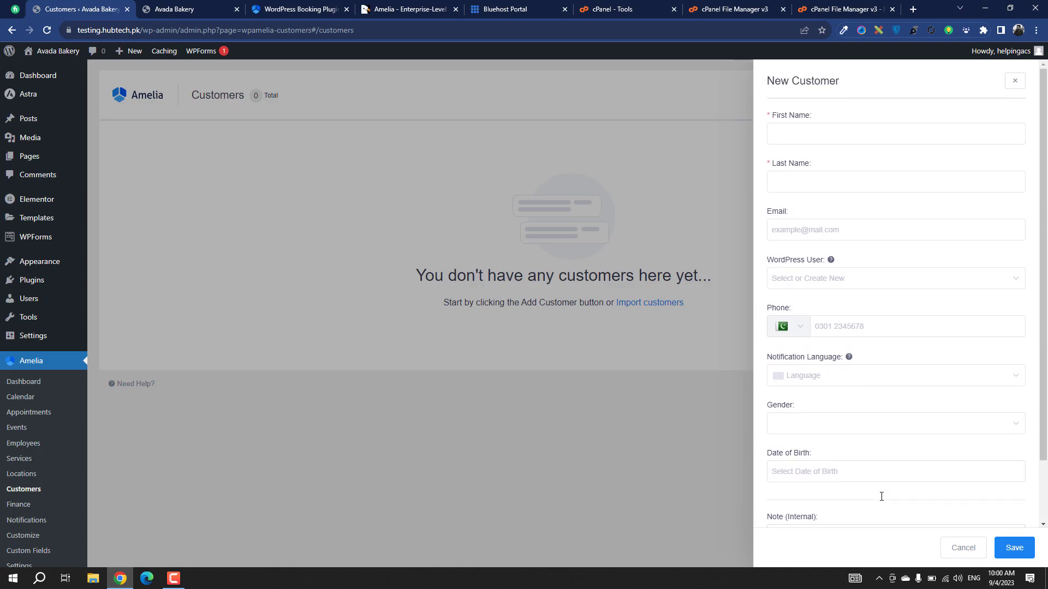
left_click(947, 550)
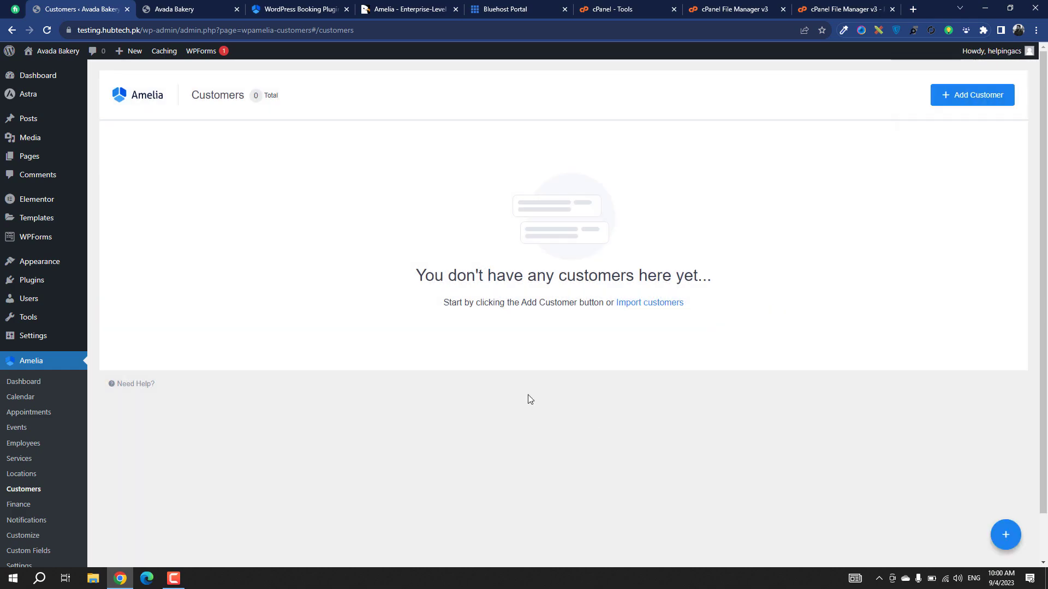
Review the payments and coupons on the Finance page, including the new coupon form, and close the form without saving
scroll(358, 522, "down", 1)
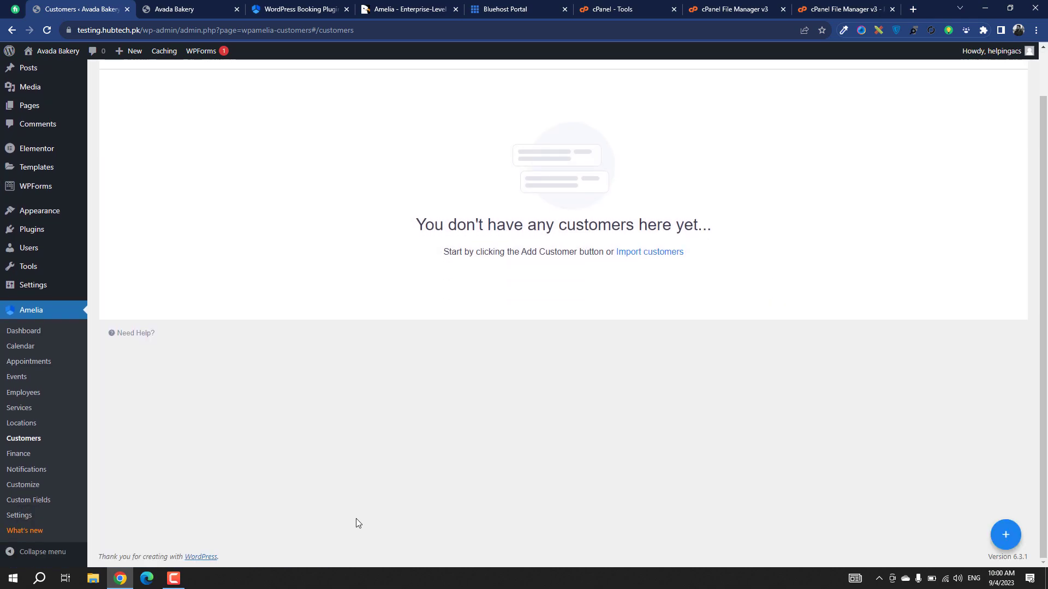
left_click(19, 458)
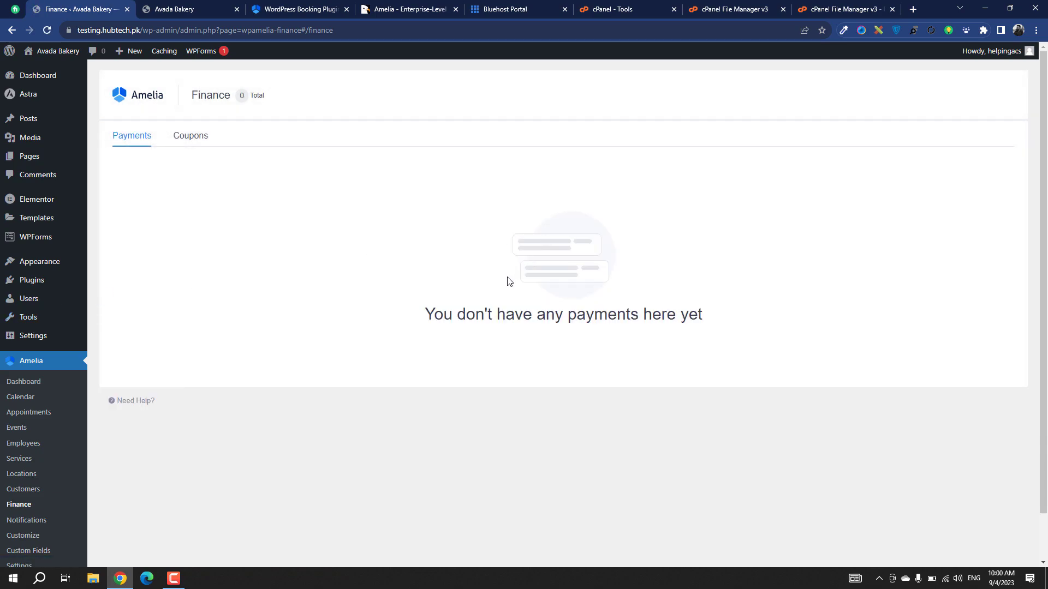
scroll(291, 290, "down", 1)
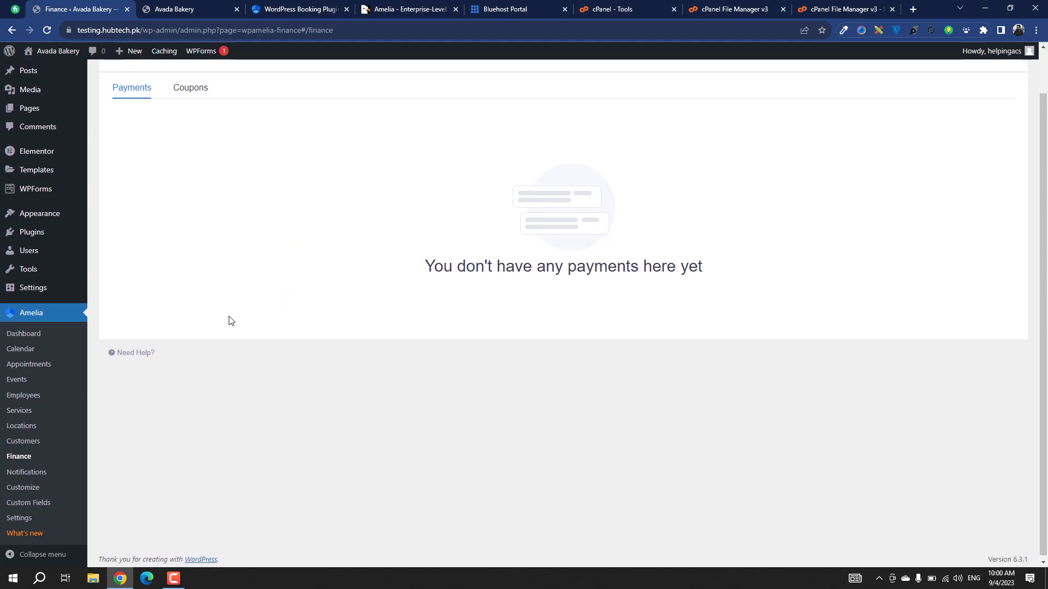
scroll(224, 294, "up", 1)
left_click(198, 137)
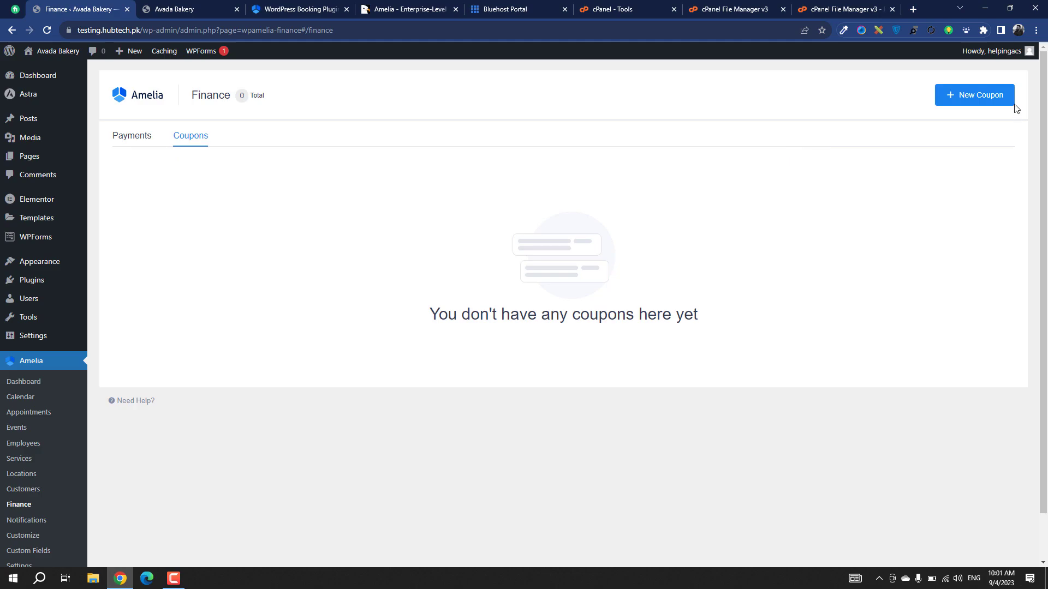
left_click(976, 97)
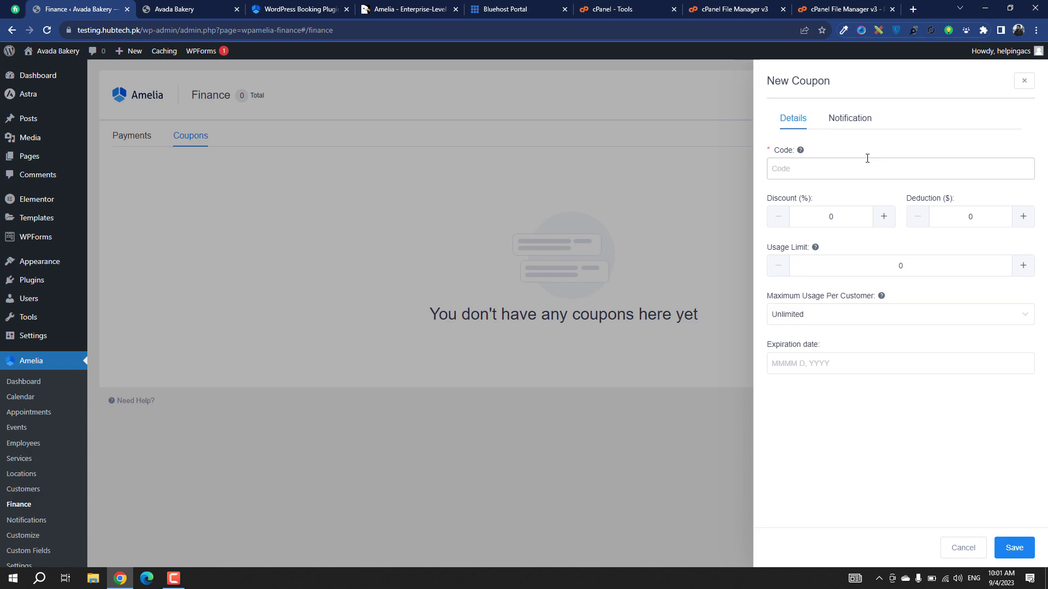
left_click(1023, 81)
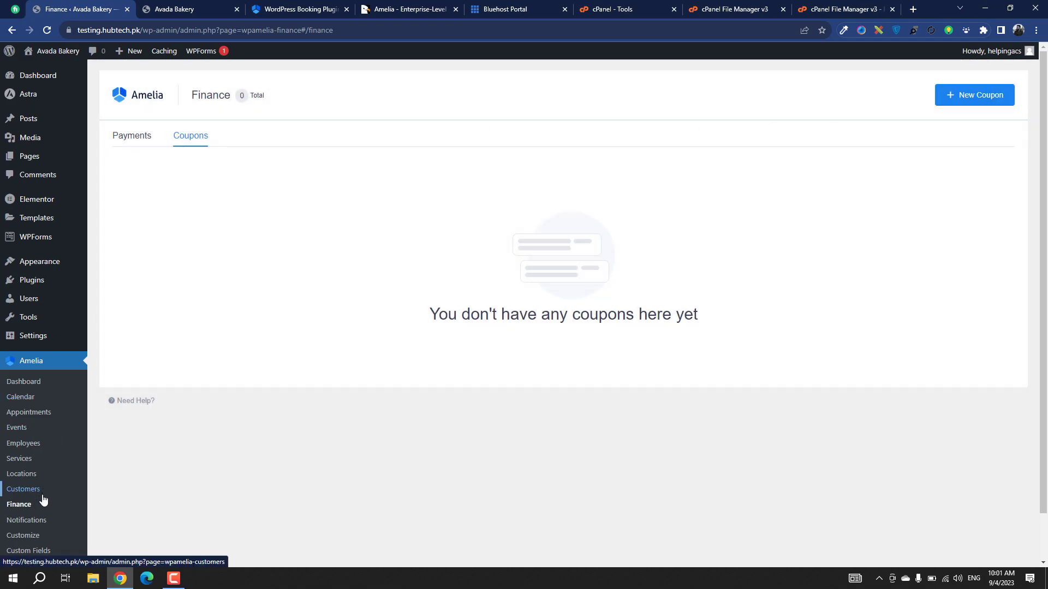
Review the customer email notifications, examining the Appointment Approved and Appointment Pending message templates
scroll(42, 499, "down", 1)
left_click(43, 477)
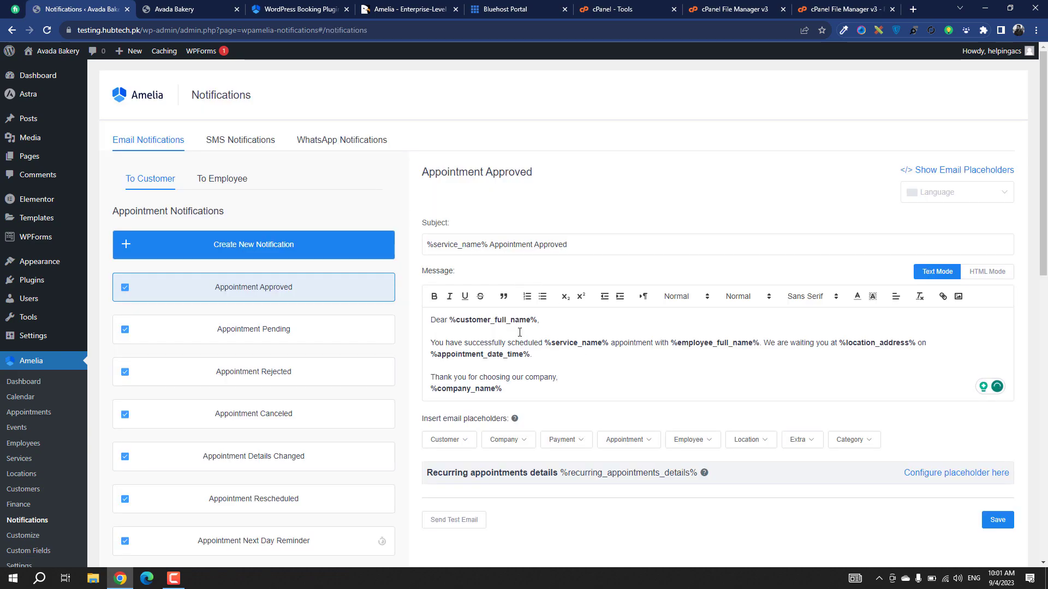
scroll(273, 351, "down", 5)
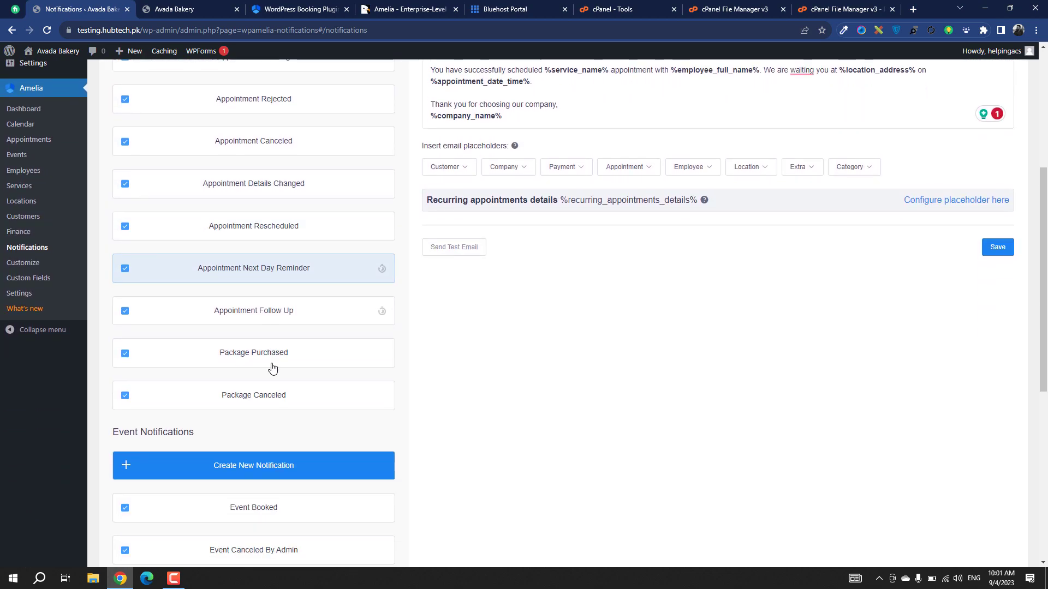
scroll(272, 367, "up", 3)
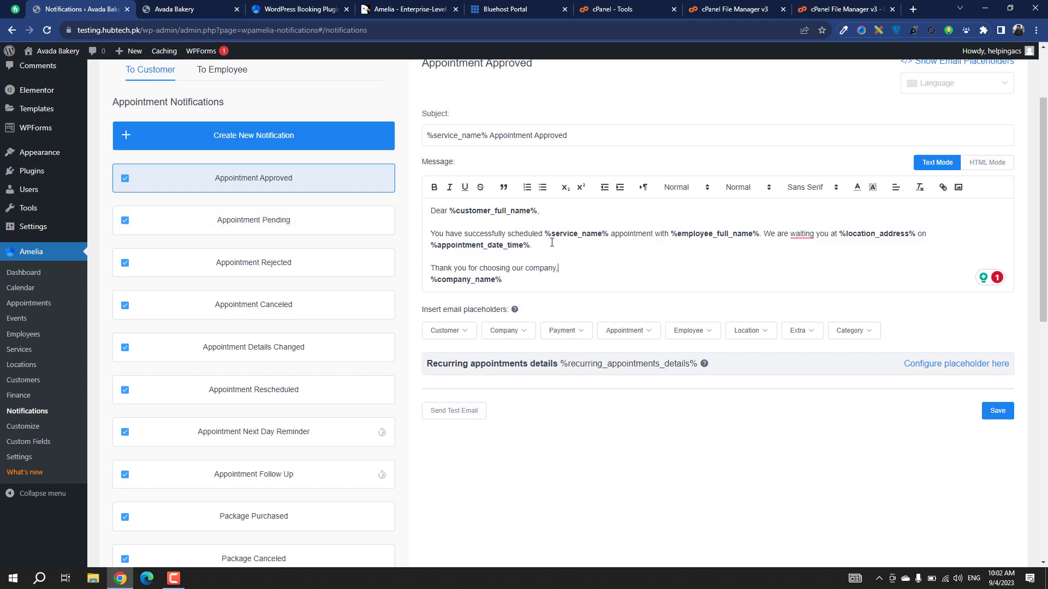
left_click(320, 224)
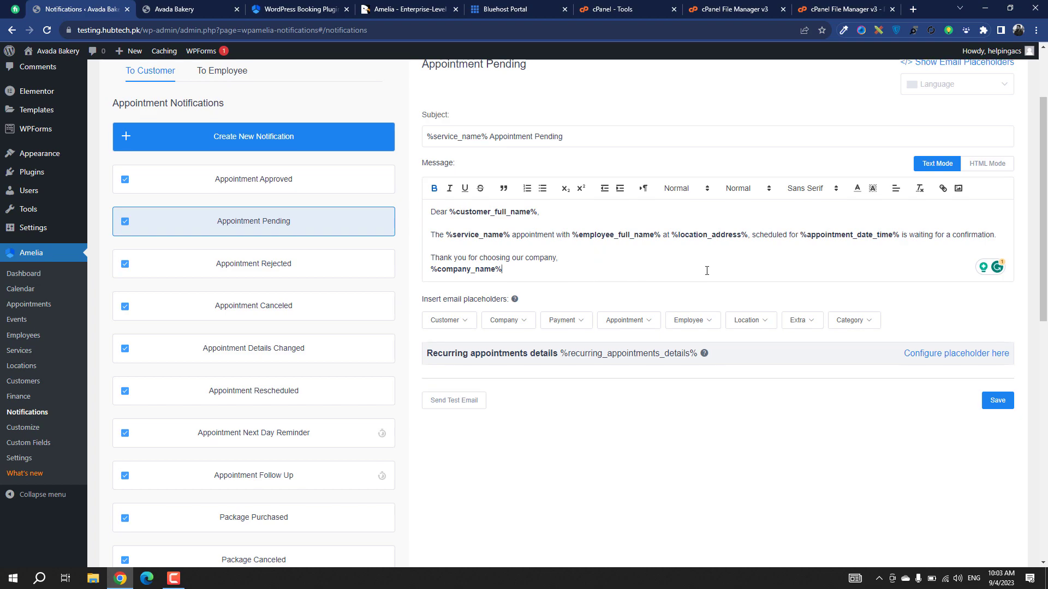
scroll(768, 310, "up", 1)
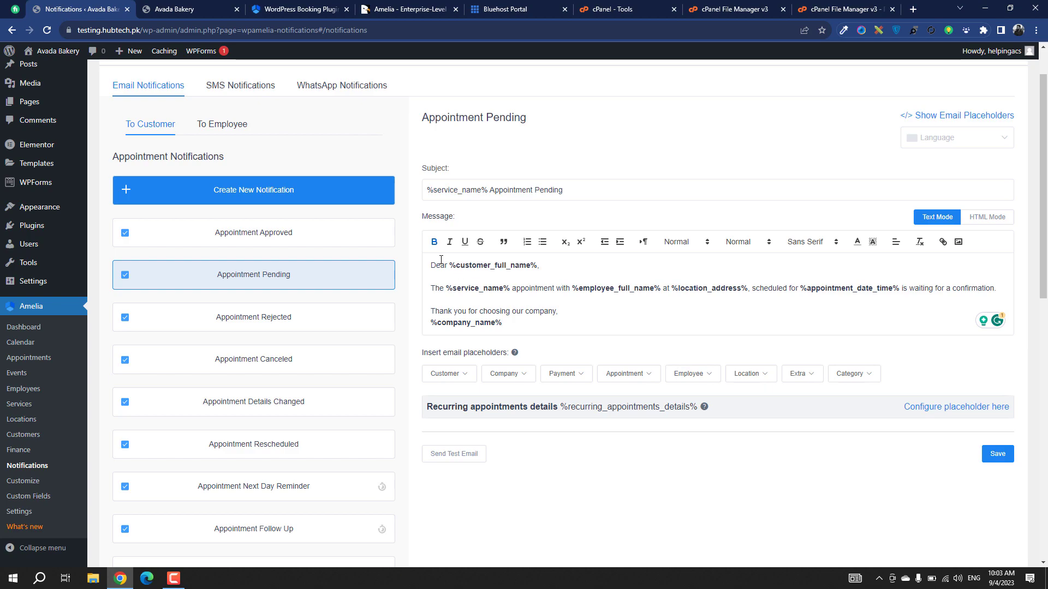
Review the remaining customer email notifications, the employee Appointment Approved template, and the SMS notifications sign-in form
scroll(289, 434, "down", 1)
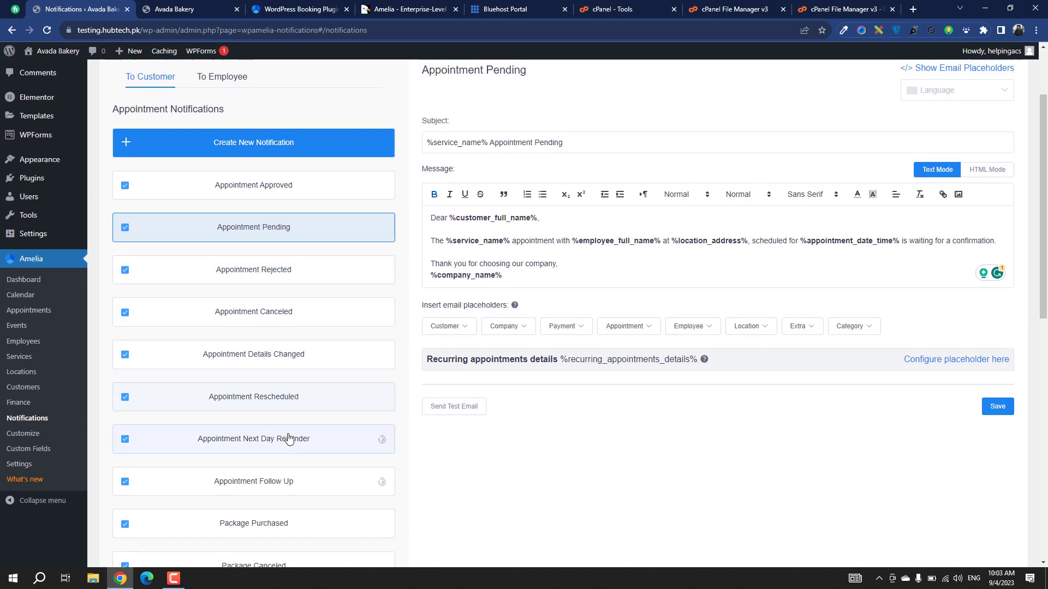
scroll(207, 395, "up", 2)
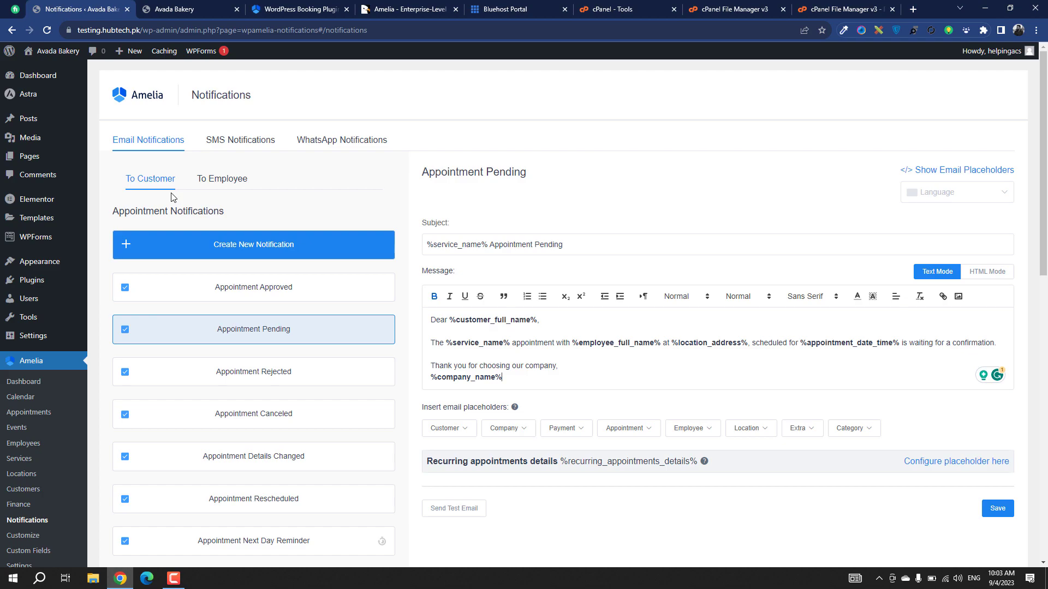
left_click(228, 184)
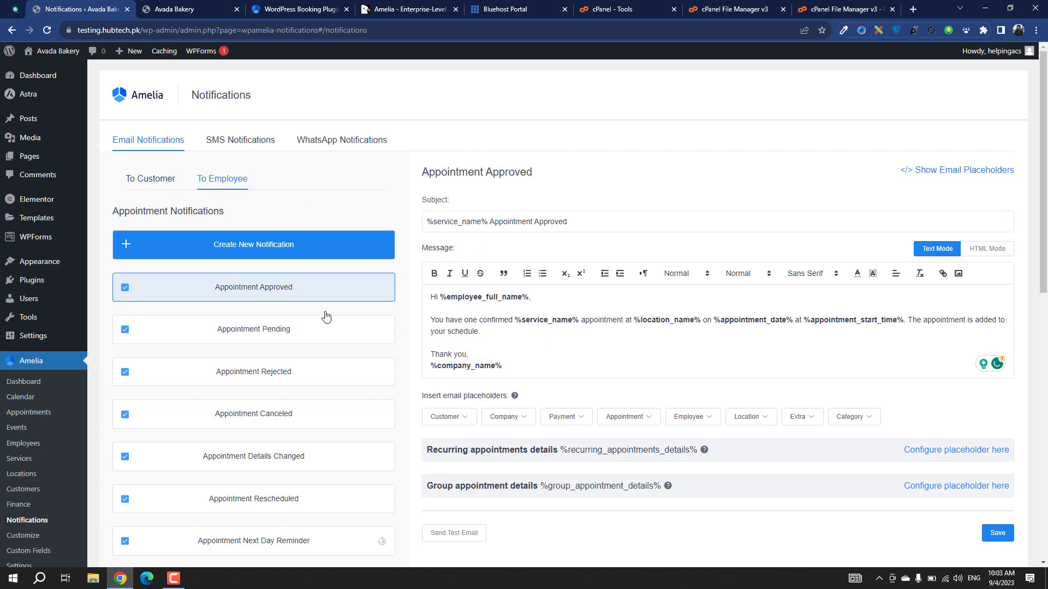
left_click(244, 144)
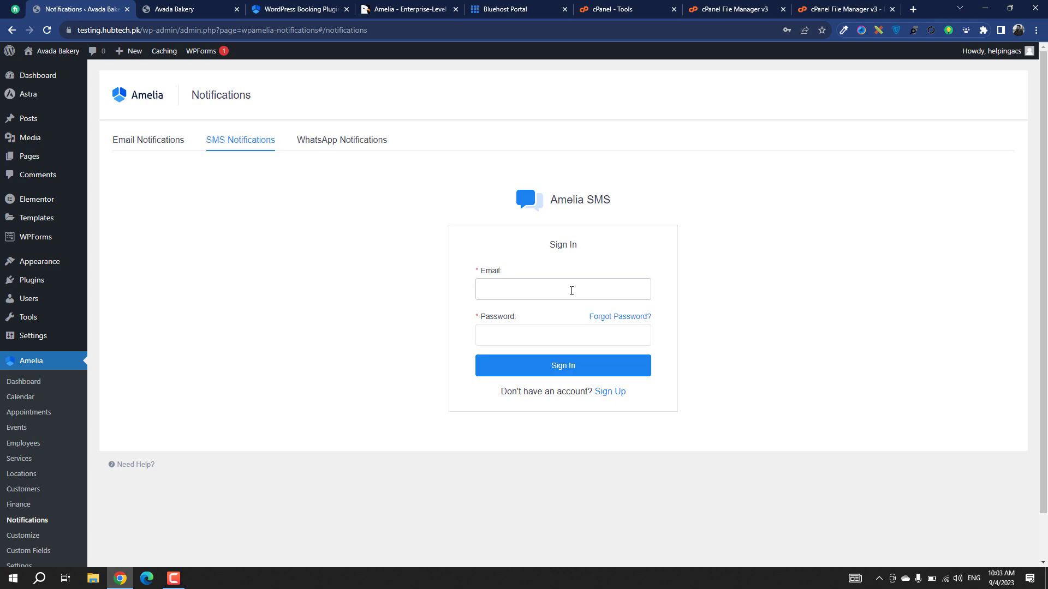
Examine the WhatsApp notification settings, including the phone number ID, permanent access token, business account ID and auto-reply message fields
left_click(356, 151)
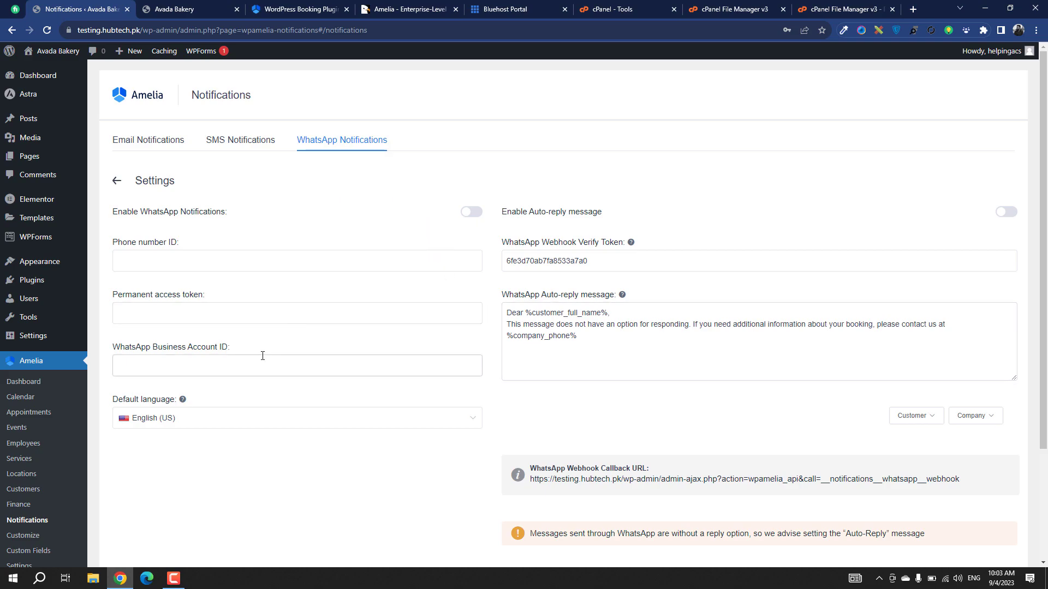
left_click(206, 255)
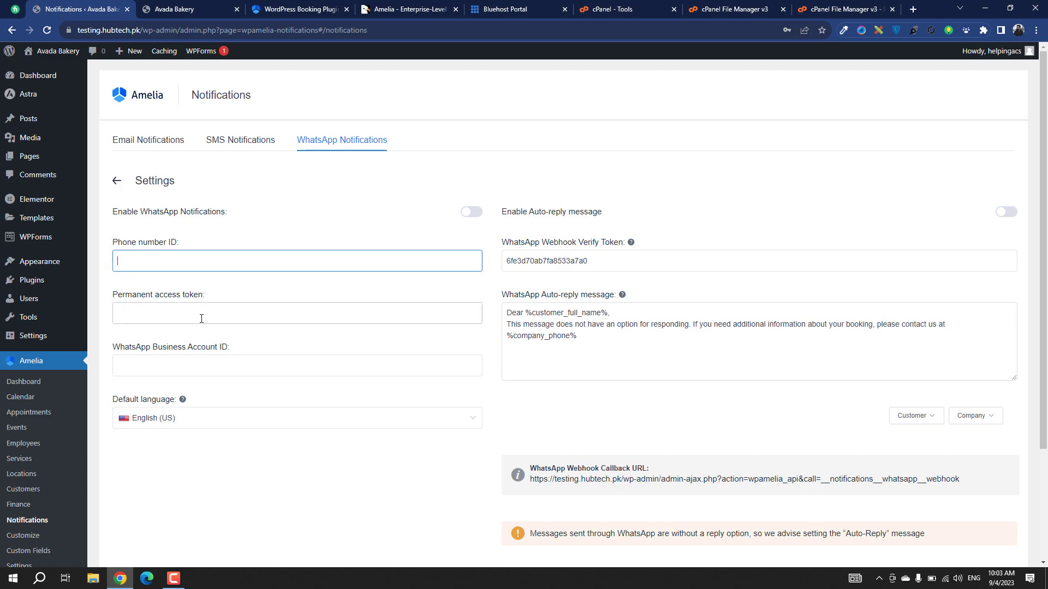
left_click(201, 319)
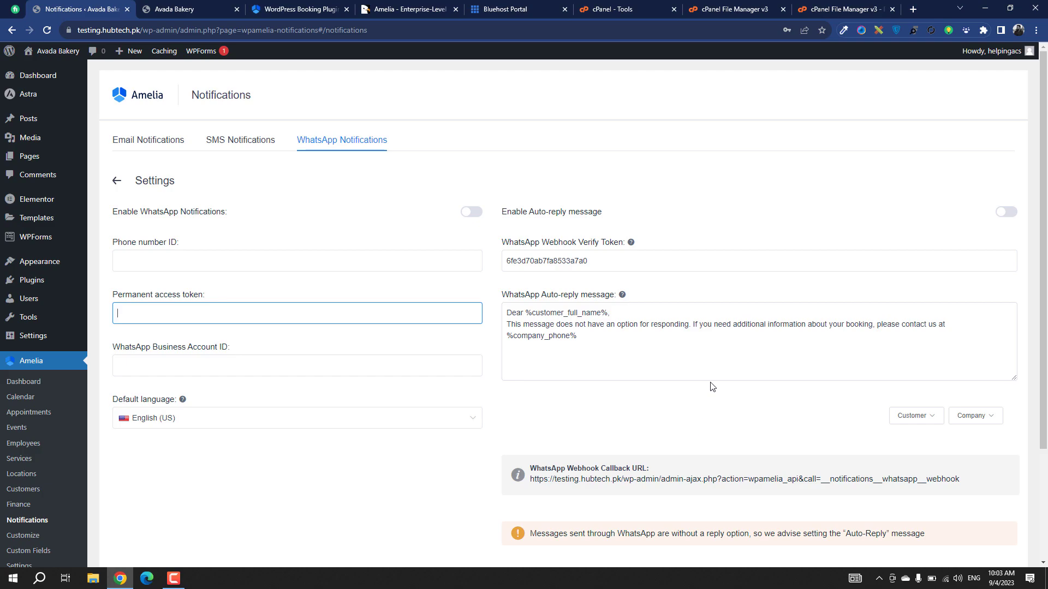
scroll(712, 387, "down", 3)
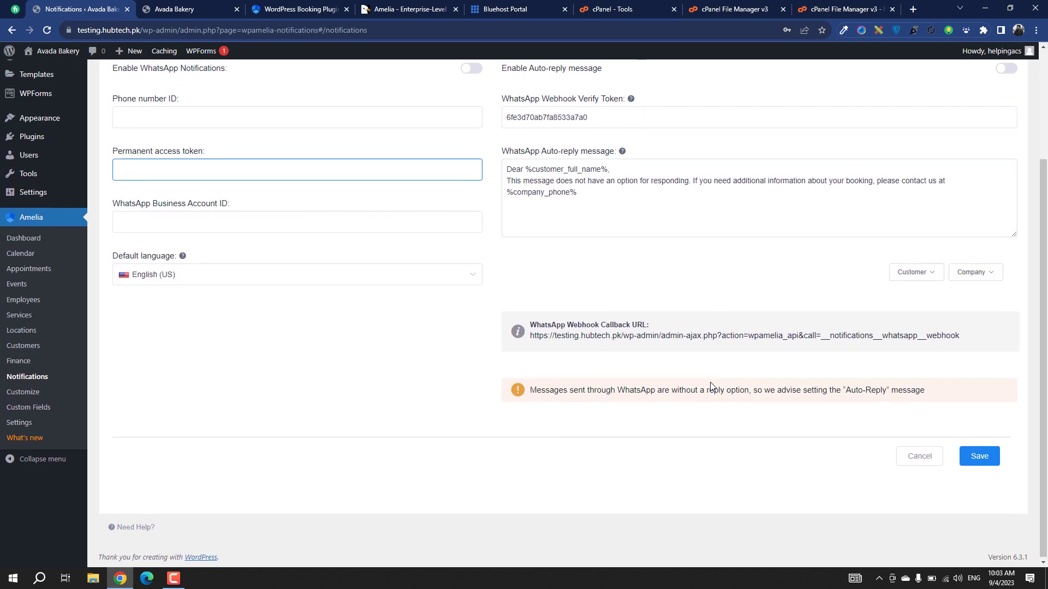
scroll(711, 386, "up", 1)
Examine the field types available for a new custom field on the Custom Fields page, and close the choices without adding one
left_click(32, 450)
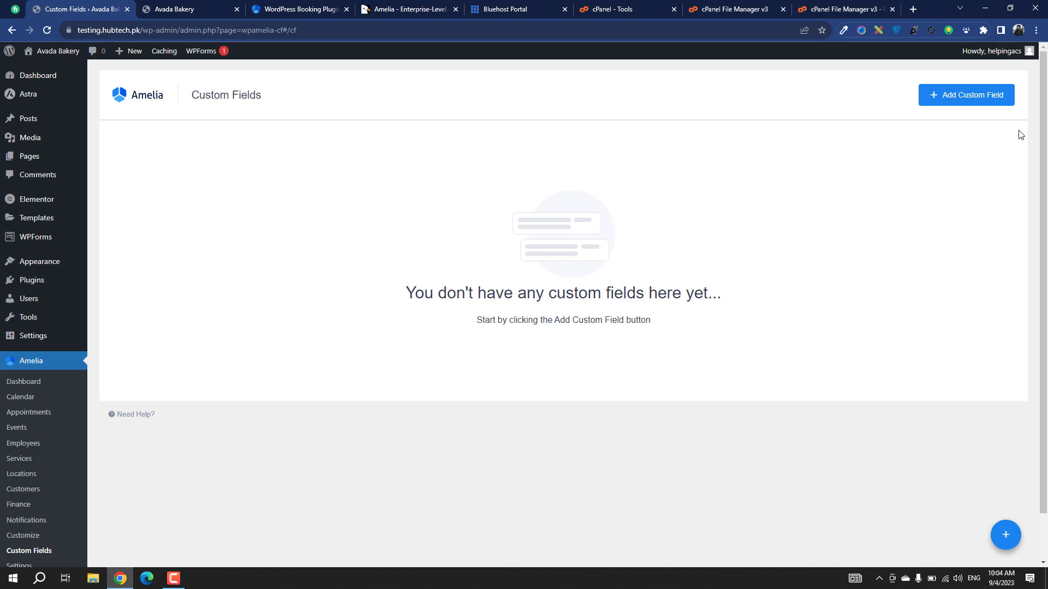
left_click(1000, 105)
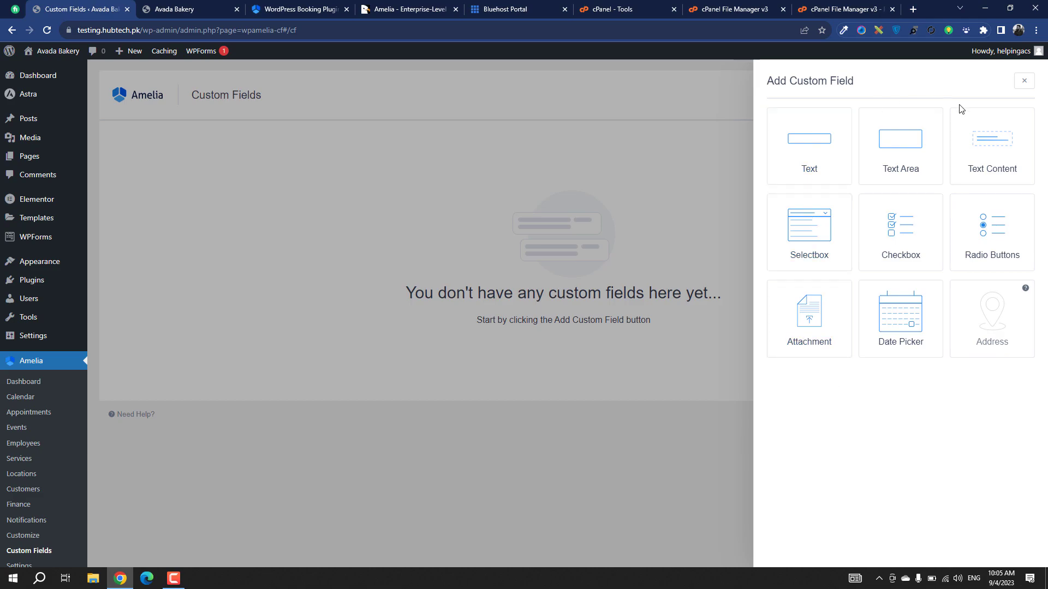
left_click(1030, 86)
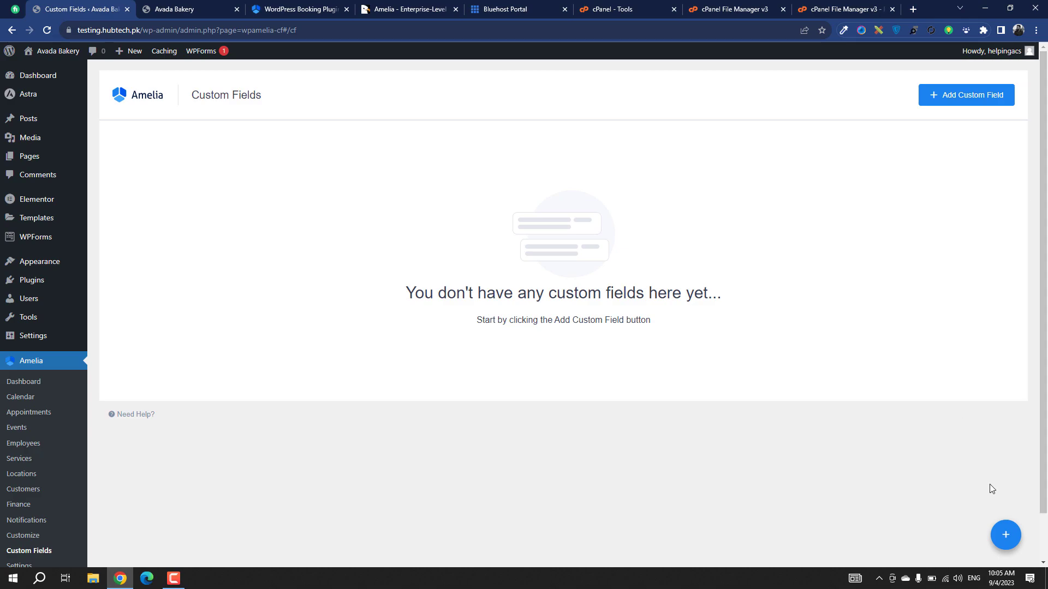
left_click(1000, 531)
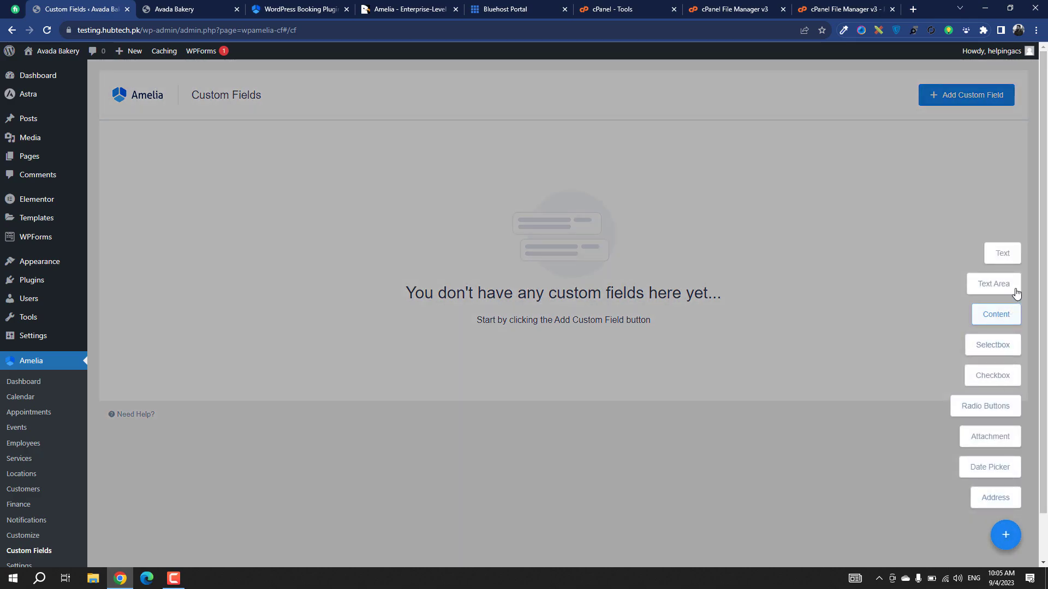
left_click(1004, 534)
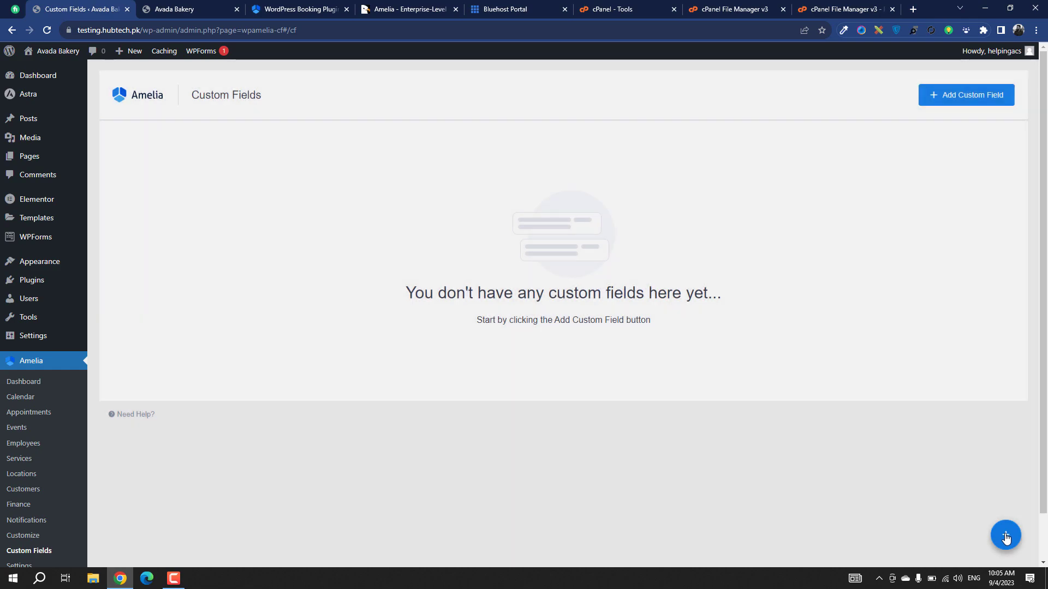
scroll(398, 264, "down", 1)
scroll(398, 227, "up", 1)
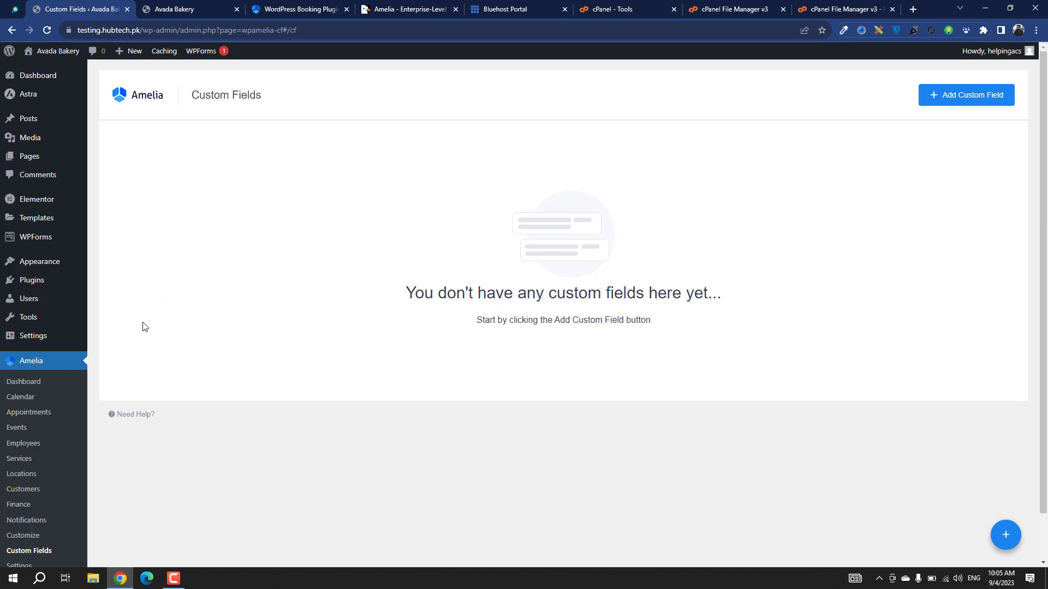
Open Amelia's own settings page and review all its settings categories, from General to Activation
scroll(145, 328, "down", 1)
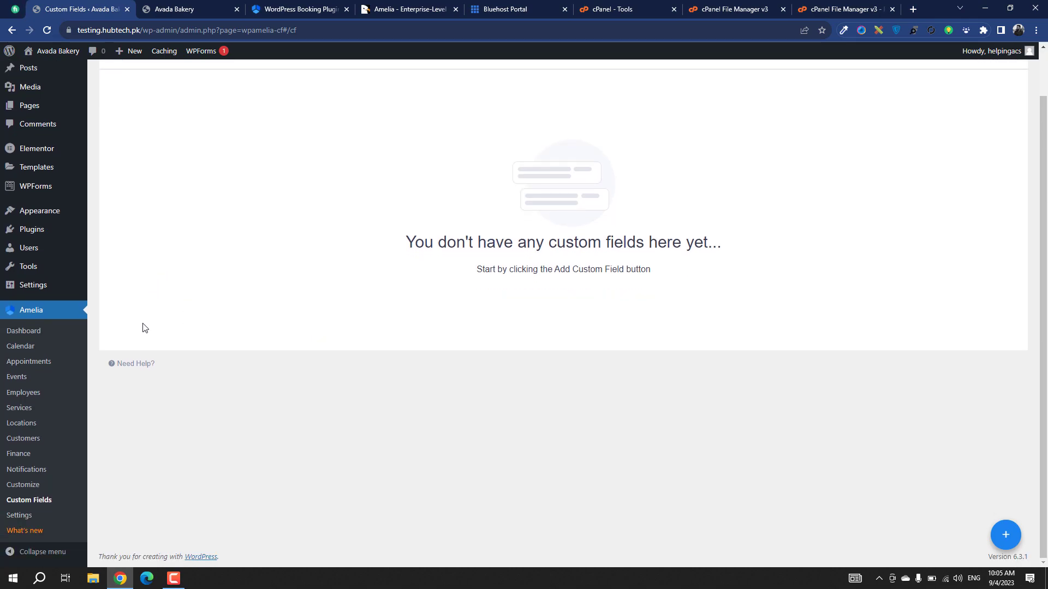
left_click(18, 524)
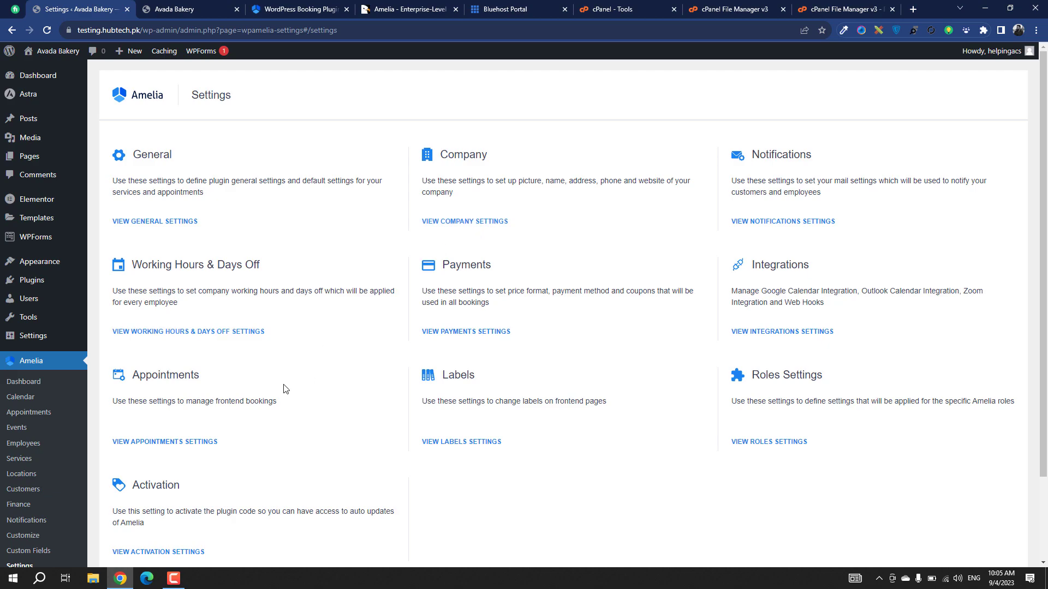
scroll(255, 437, "down", 2)
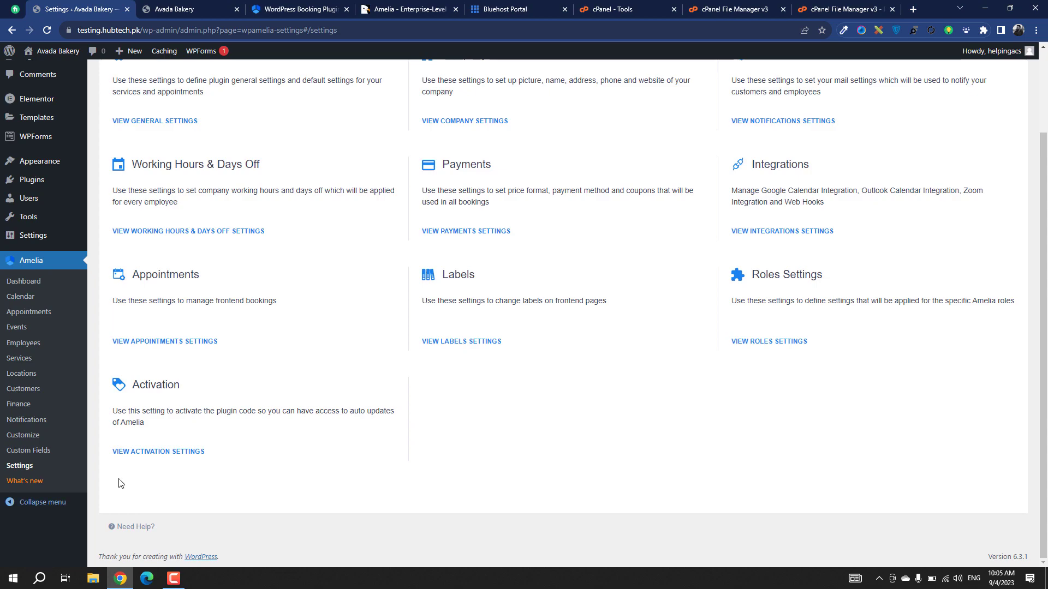
scroll(272, 462, "up", 2)
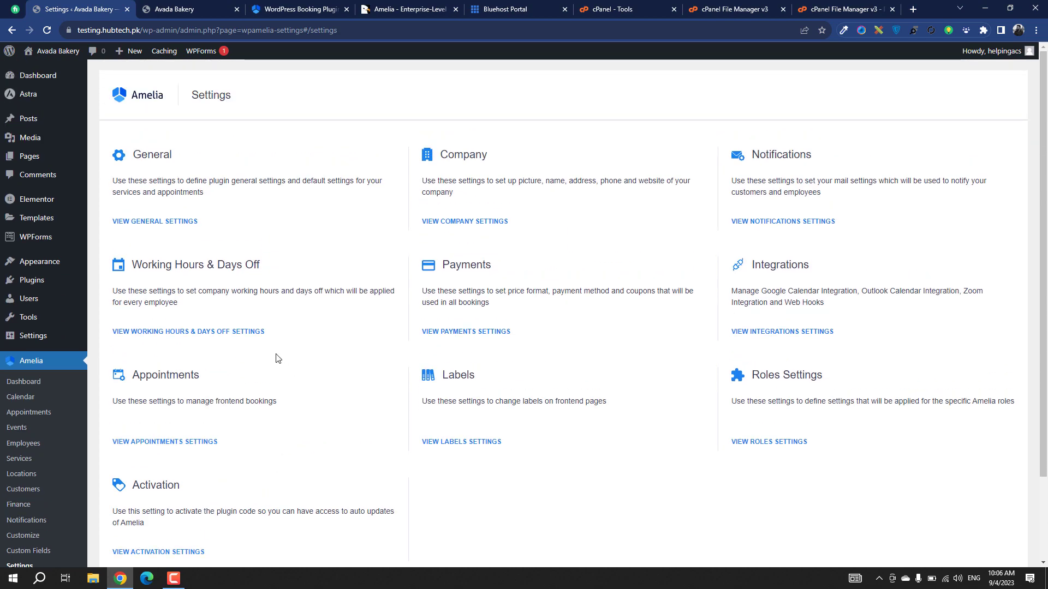
Examine the General Settings from the default time slot step to the Google reCAPTCHA option, and cancel without saving
left_click(165, 222)
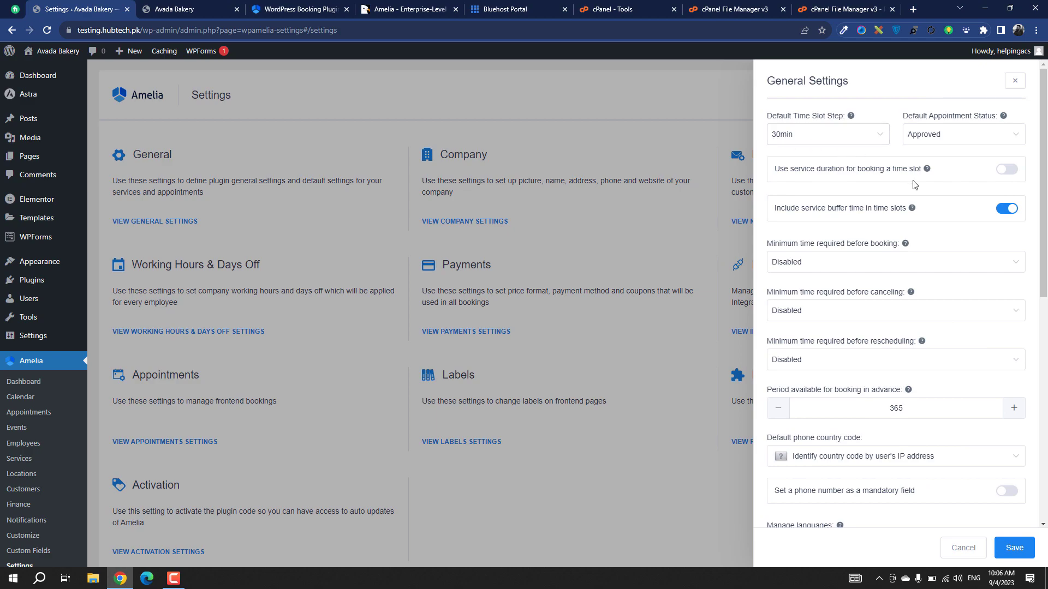
scroll(815, 393, "down", 8)
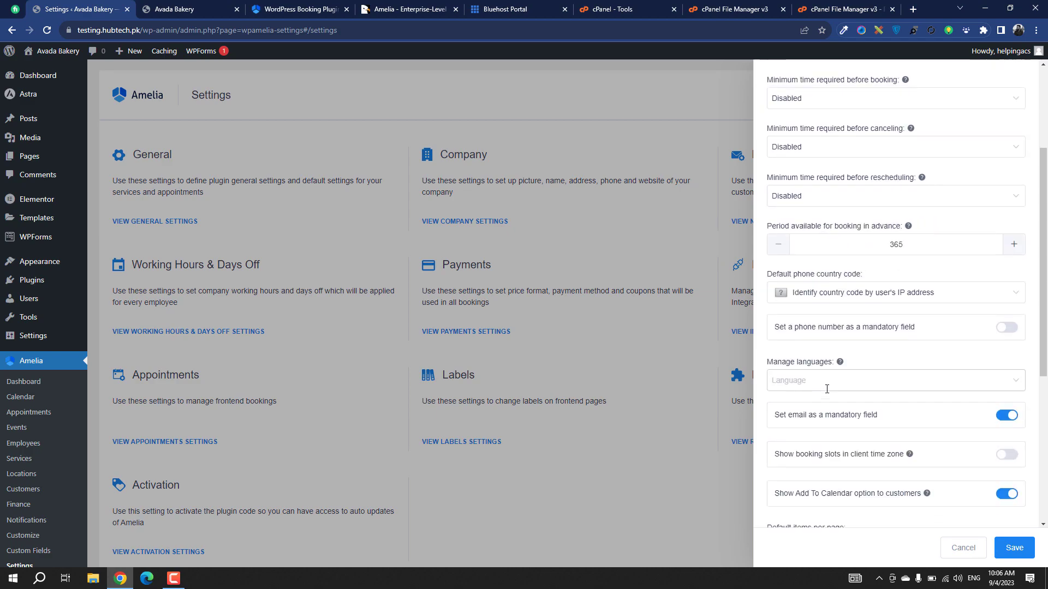
scroll(835, 392, "down", 1)
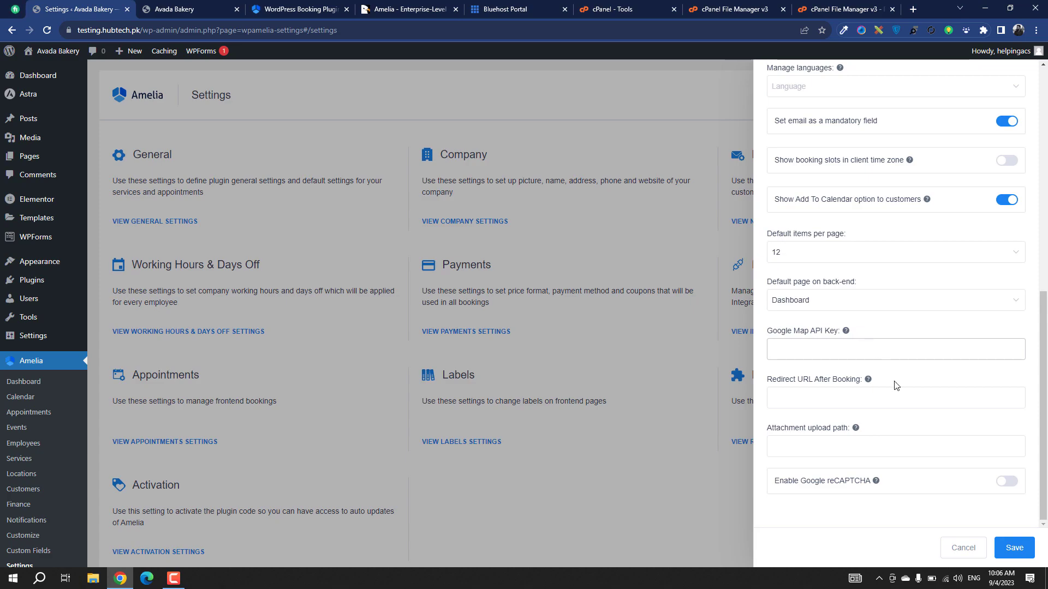
left_click(965, 550)
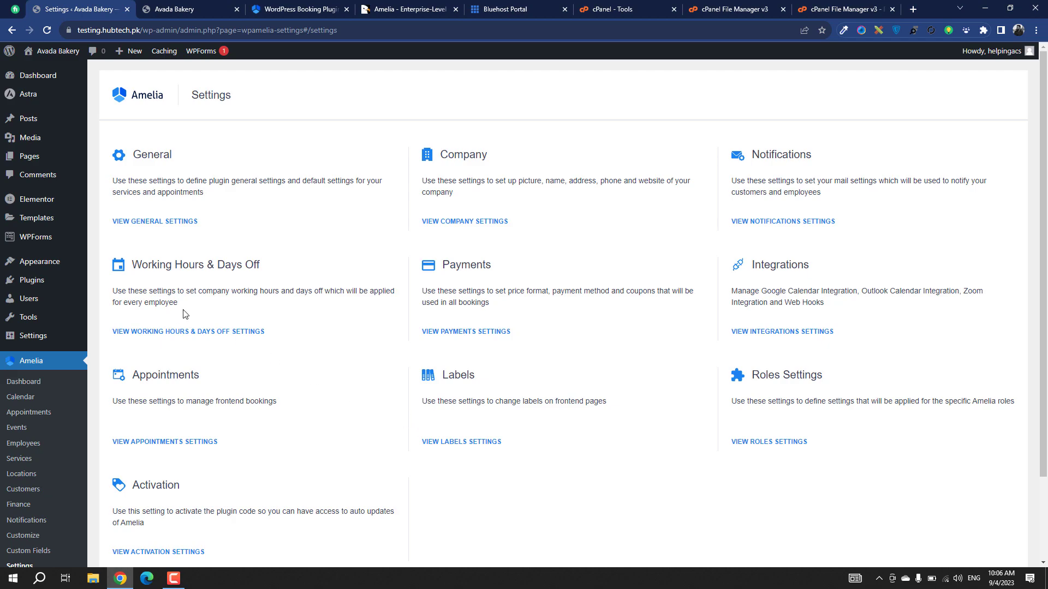
Check the company's weekly working hours and the appointment settings, including the employee selection logic options, without saving either
left_click(191, 333)
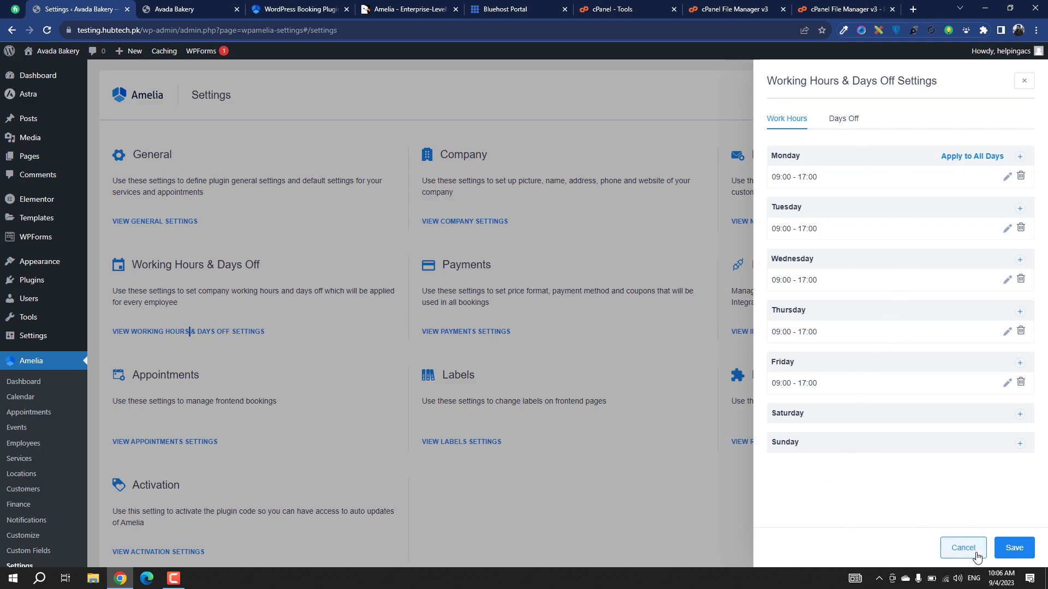
left_click(957, 553)
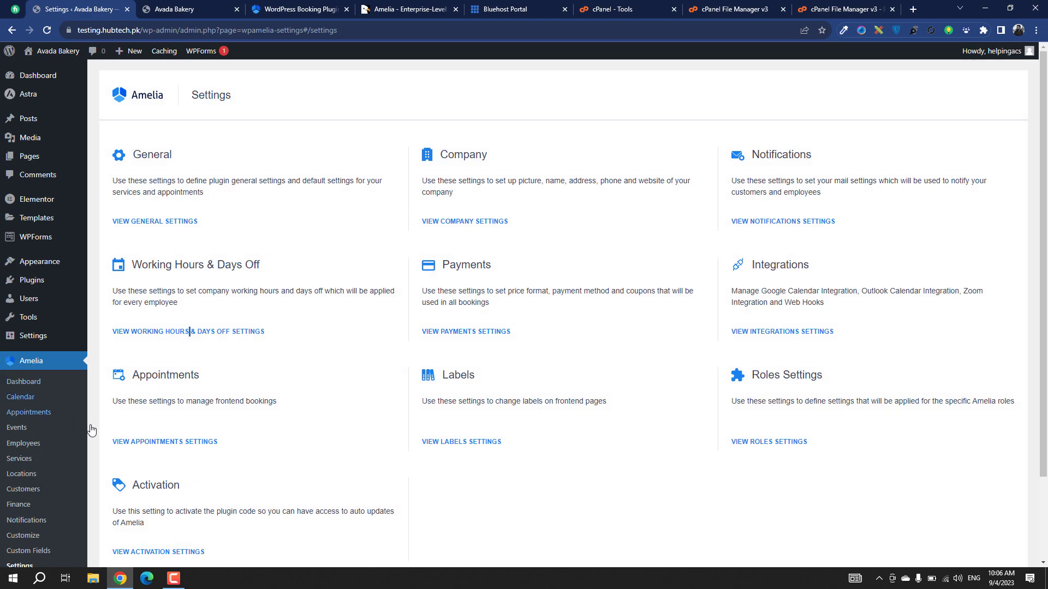
left_click(180, 444)
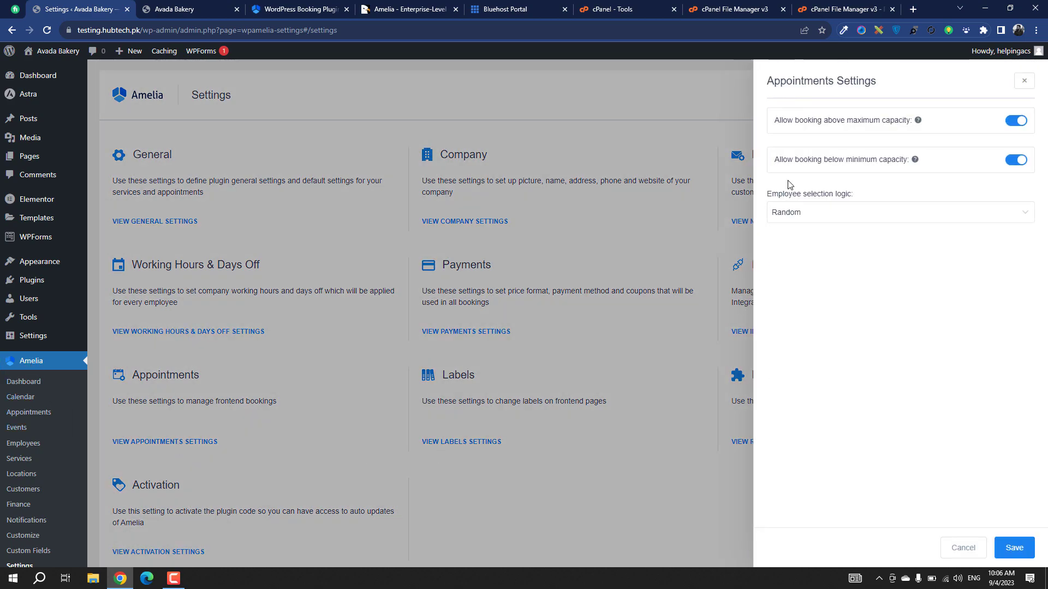
left_click(935, 216)
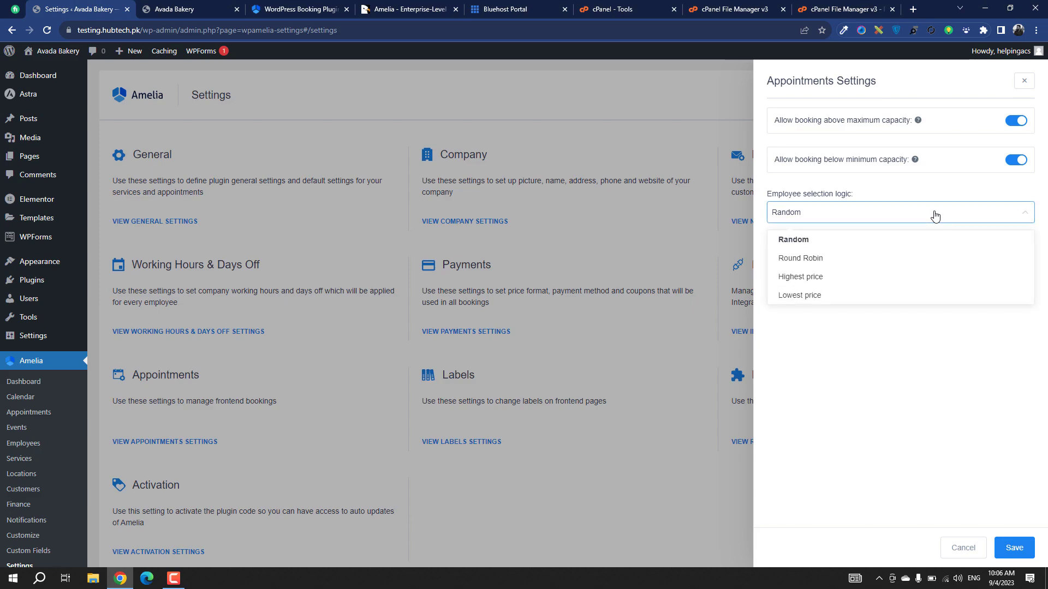
left_click(935, 216)
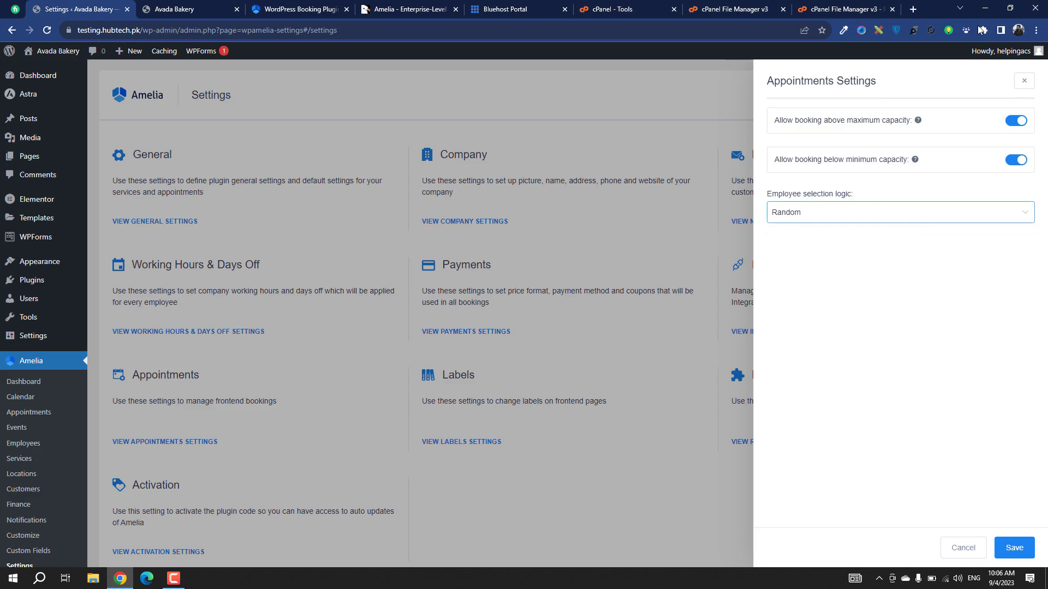
left_click(964, 548)
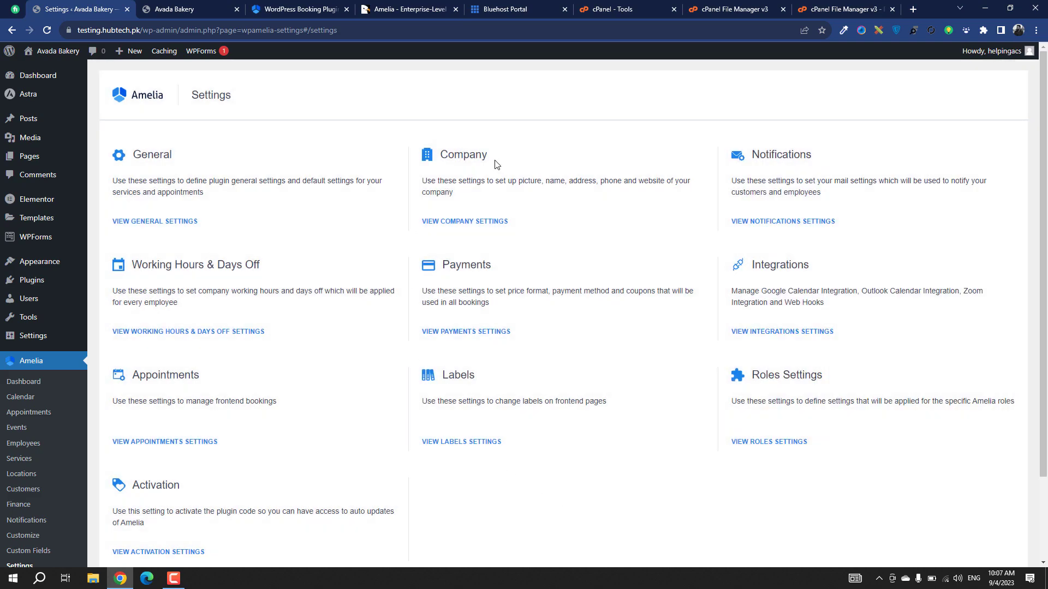
Examine the name, address, website, phone and email fields in Company Settings, and cancel without saving
left_click(465, 222)
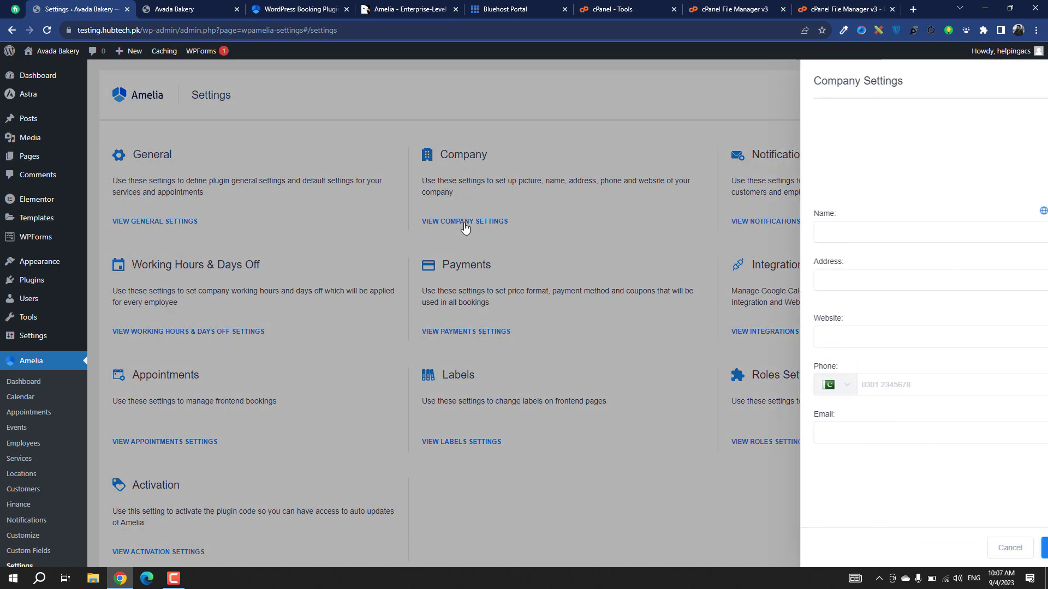
left_click(903, 240)
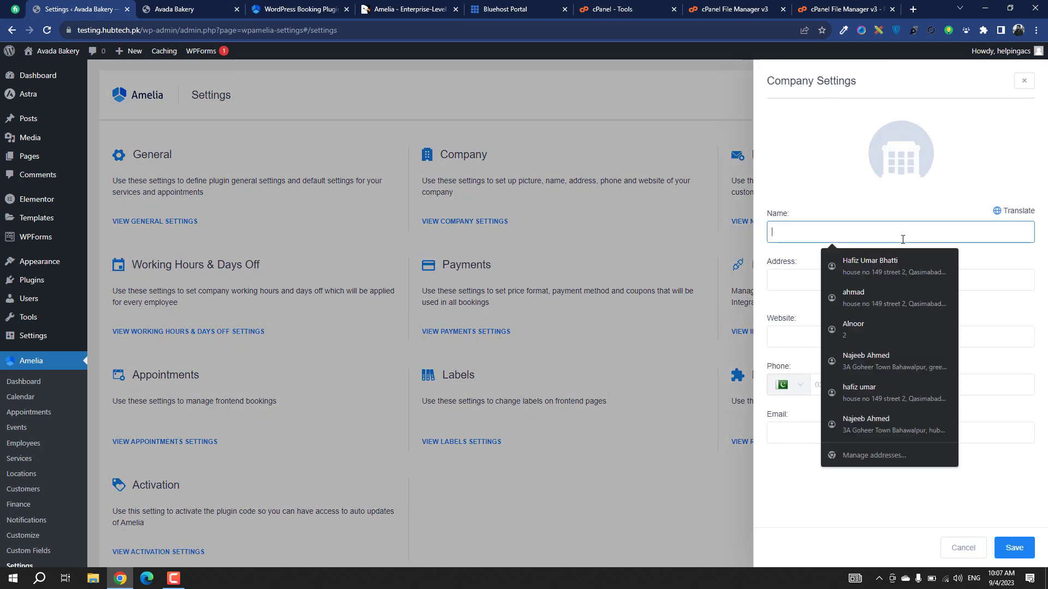
left_click(798, 282)
left_click(775, 336)
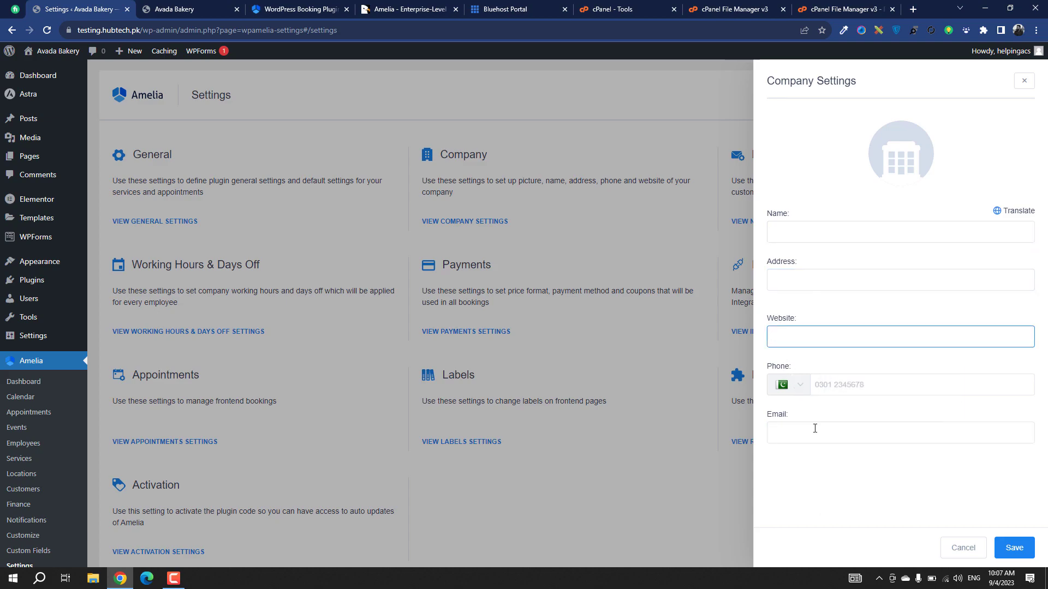
left_click(619, 503)
left_click(963, 548)
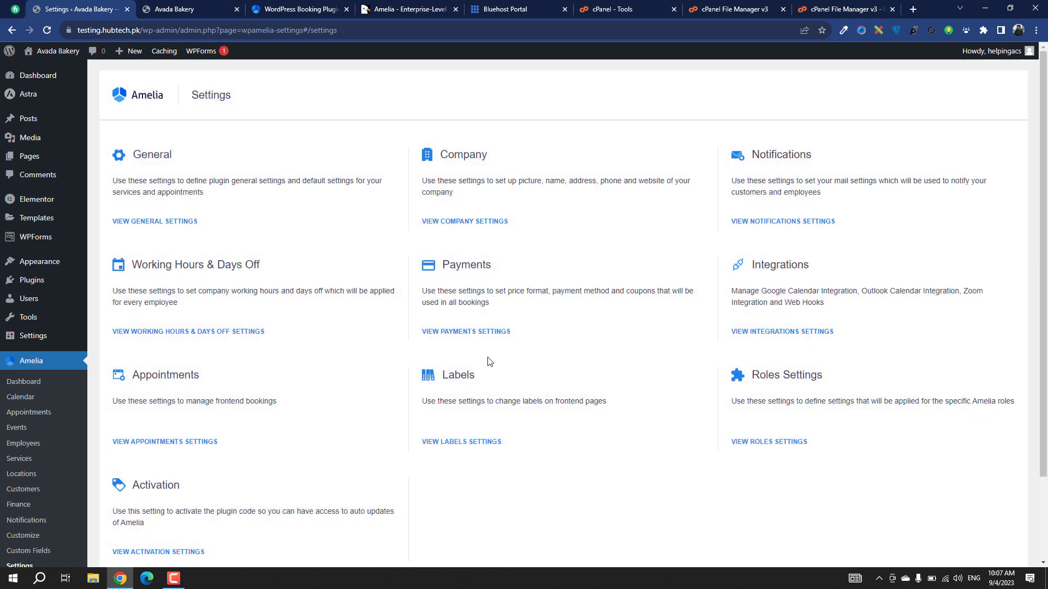
Open the Payments Settings and choose Pakistani Rupee as the currency
left_click(490, 333)
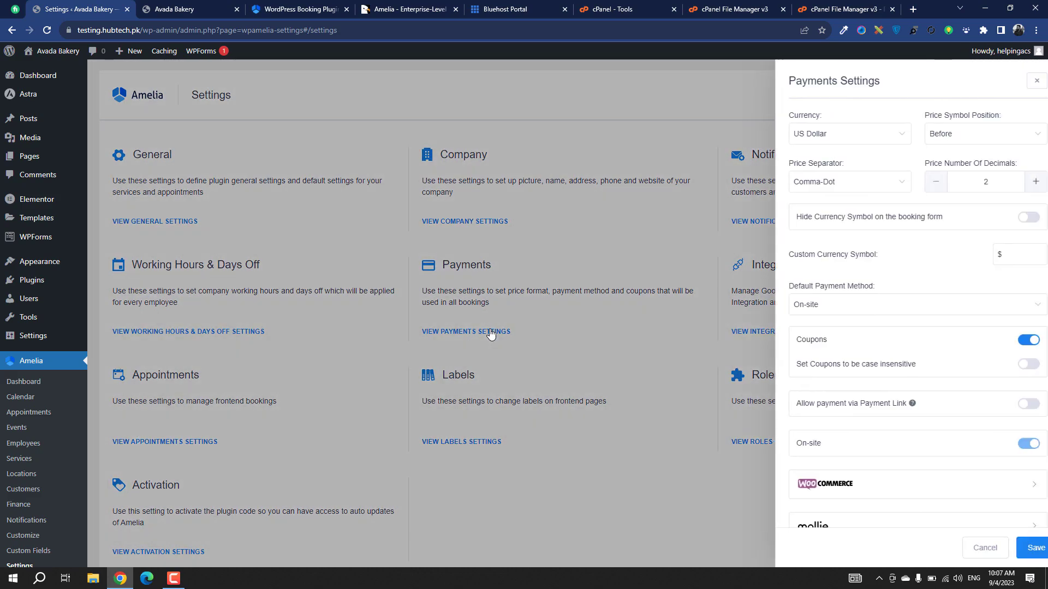
left_click(868, 134)
scroll(872, 189, "down", 10)
scroll(873, 192, "down", 20)
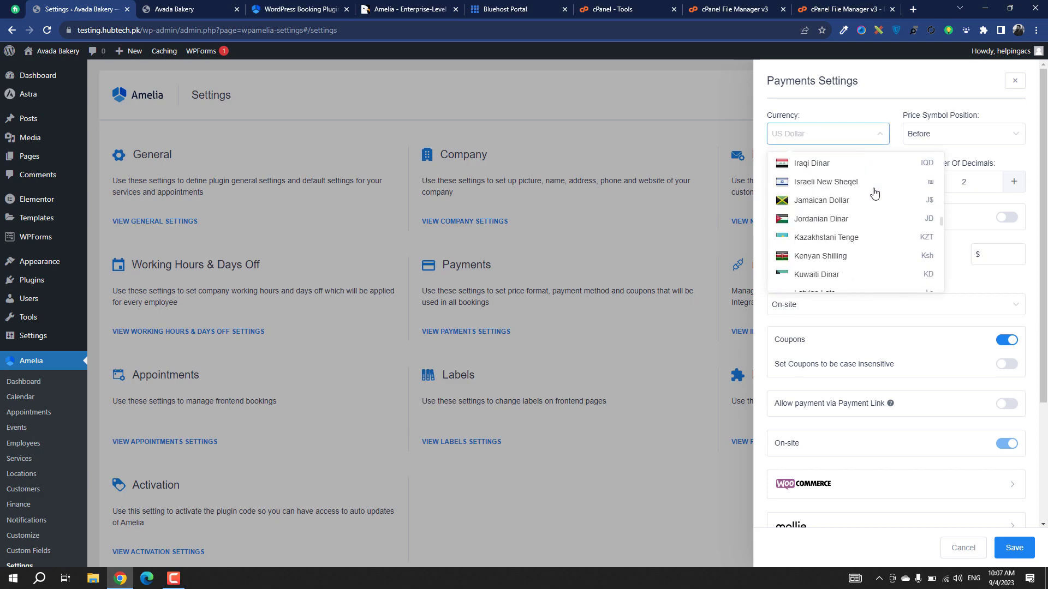
scroll(873, 193, "down", 4)
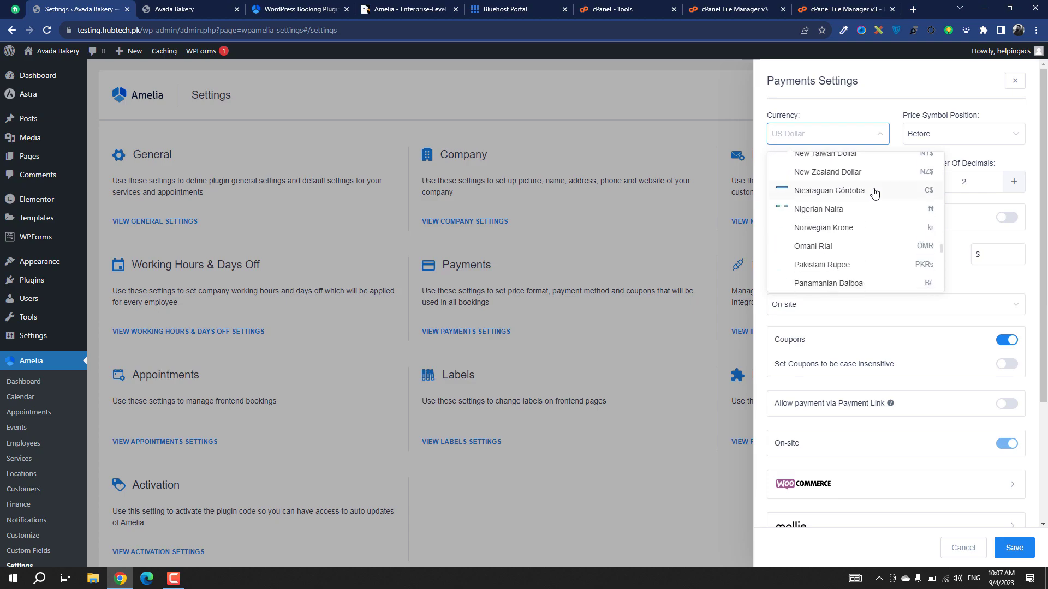
left_click(873, 266)
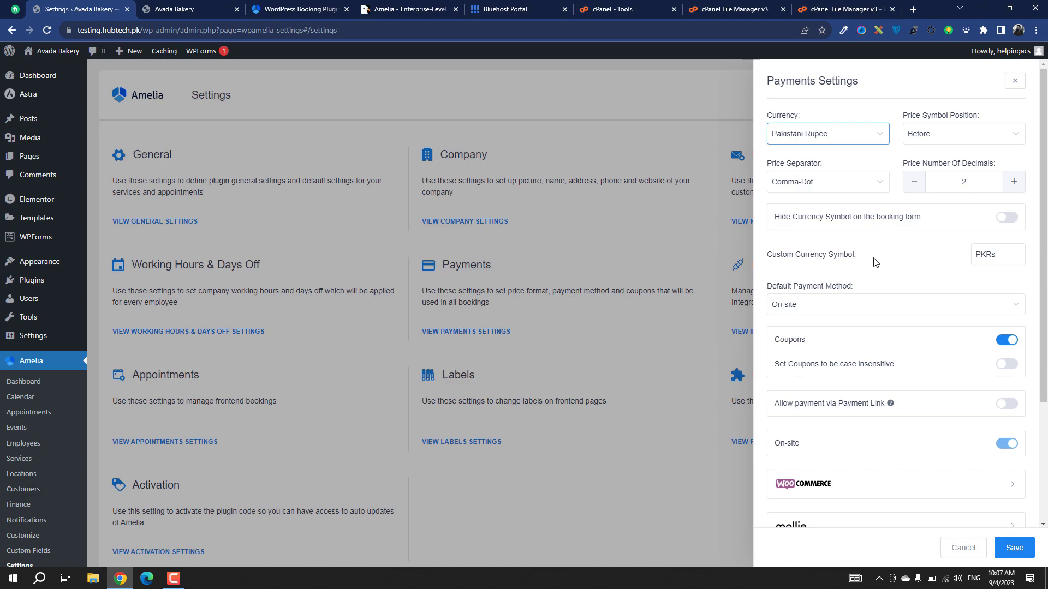
Expand and examine the WooCommerce, Mollie, PayPal, Stripe and Razorpay payment service options
scroll(873, 262, "down", 2)
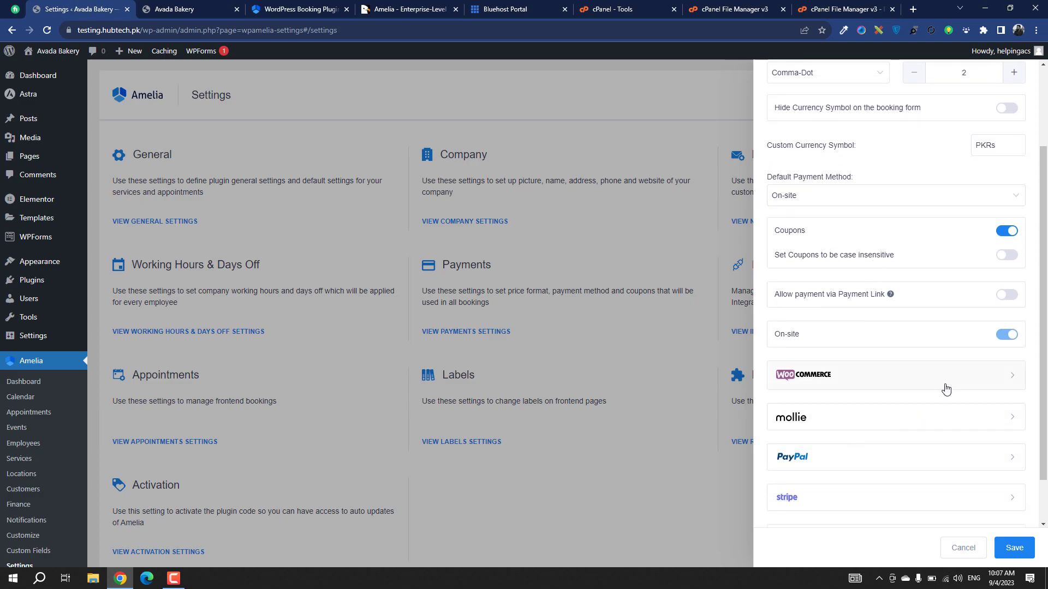
left_click(981, 386)
scroll(982, 391, "down", 1)
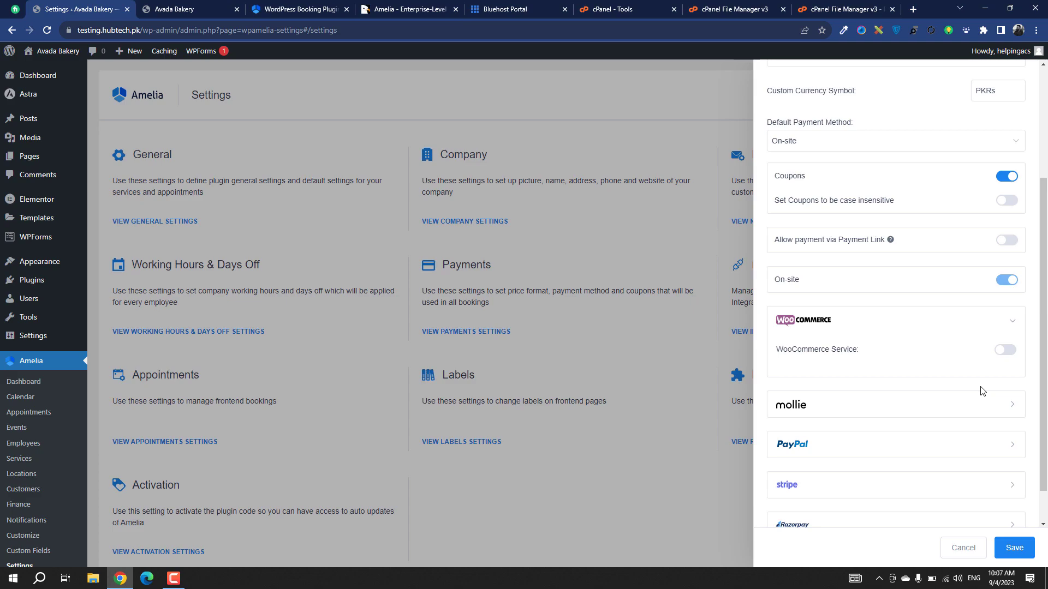
scroll(982, 391, "down", 1)
left_click(981, 364)
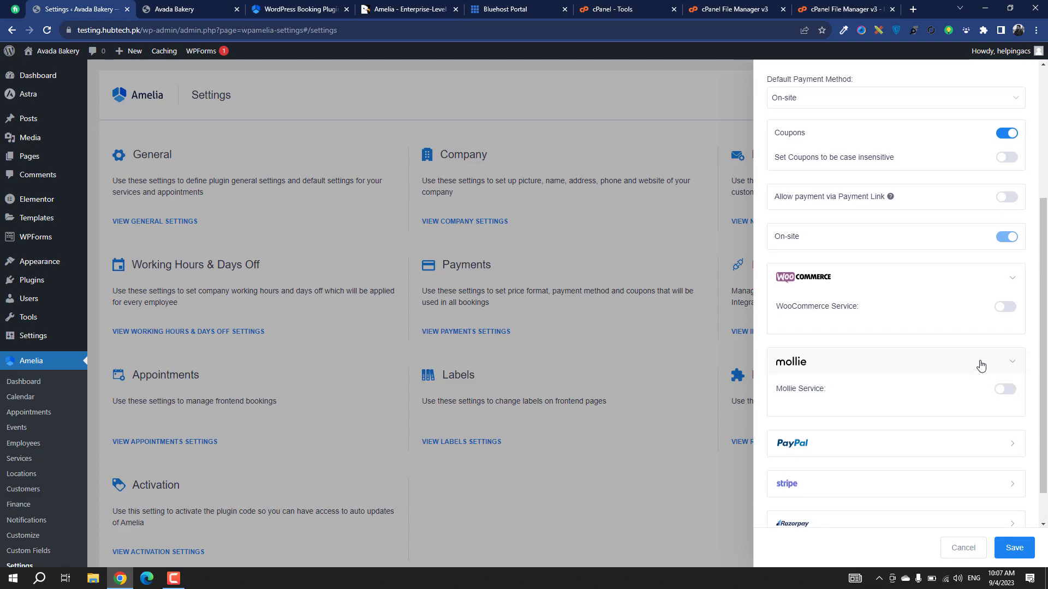
scroll(981, 365, "down", 1)
left_click(938, 406)
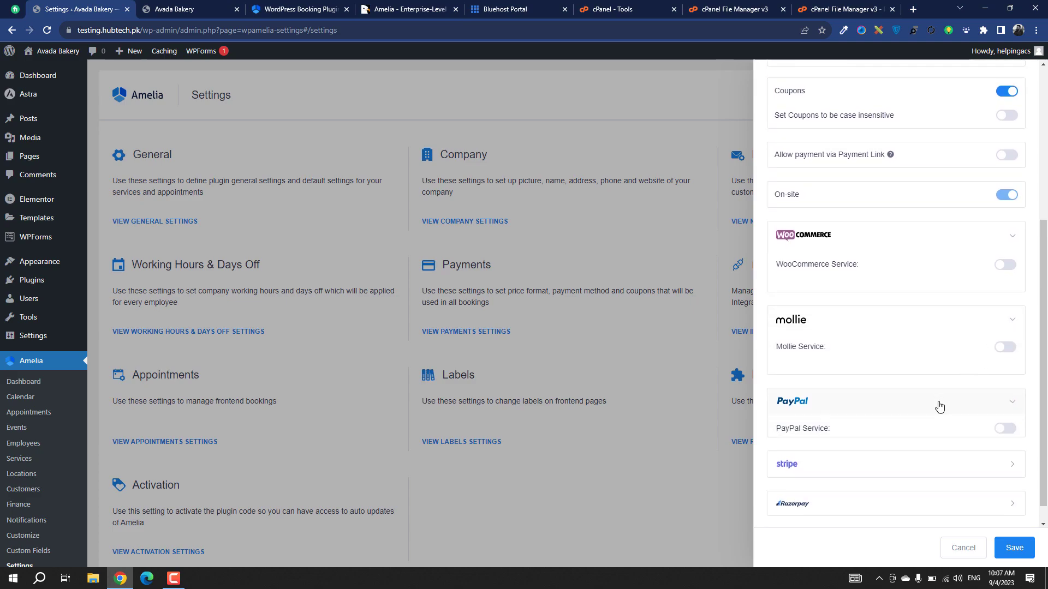
scroll(937, 404, "down", 1)
left_click(896, 440)
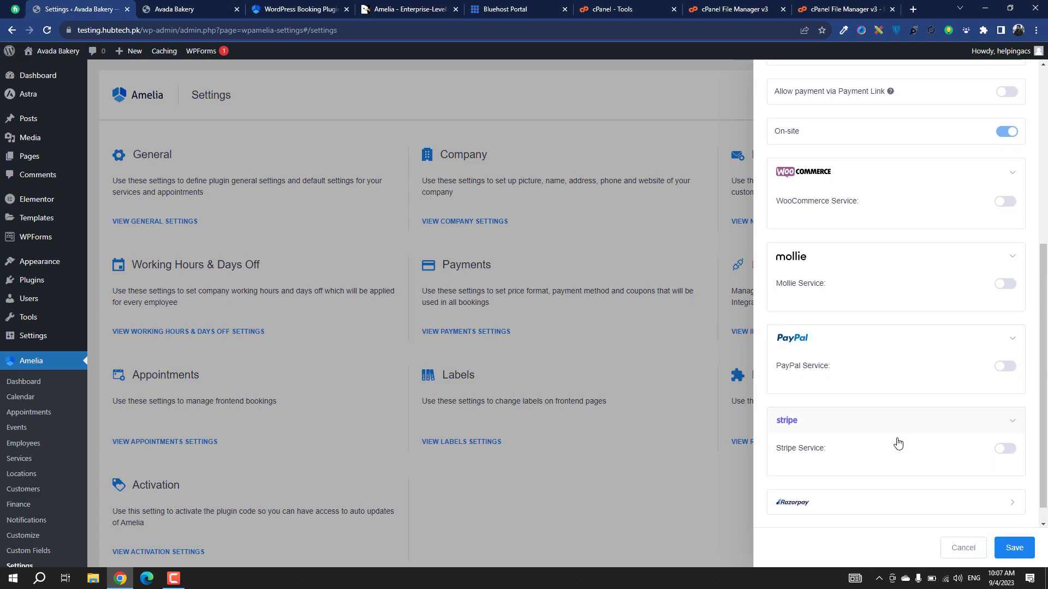
scroll(898, 444, "down", 1)
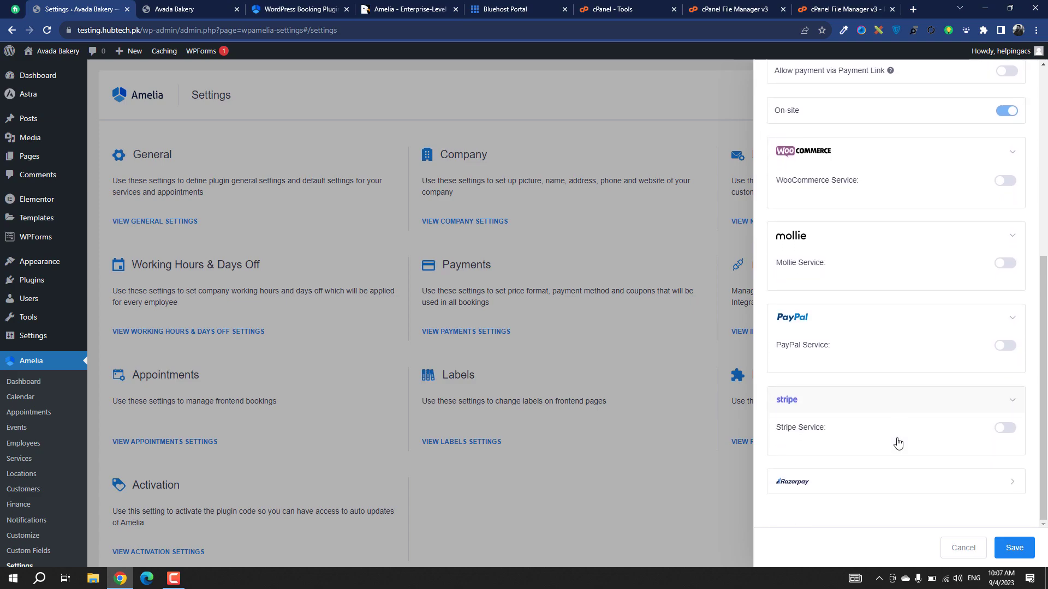
left_click(879, 482)
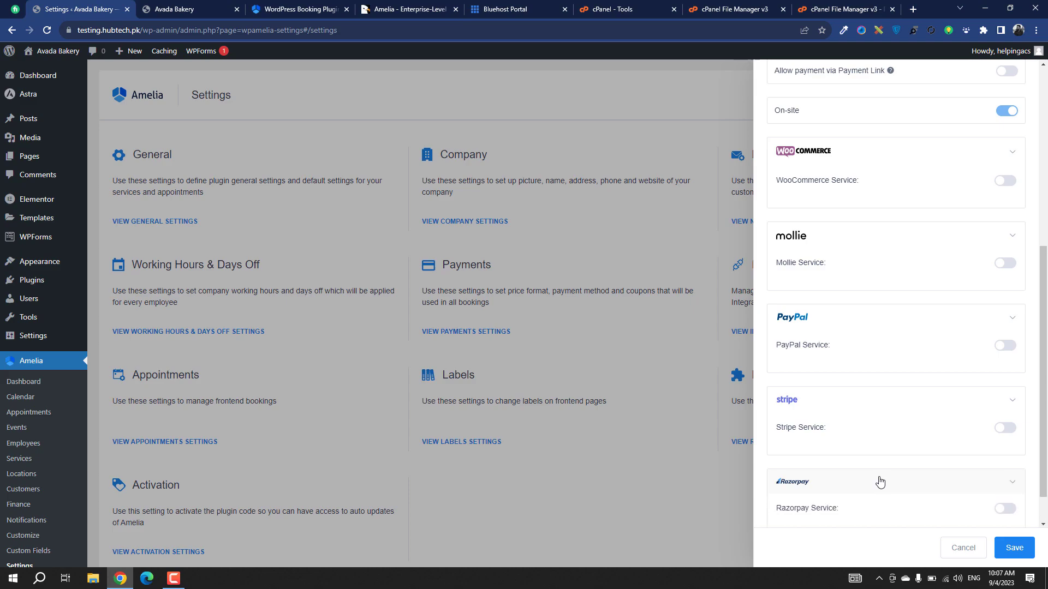
scroll(880, 482, "down", 1)
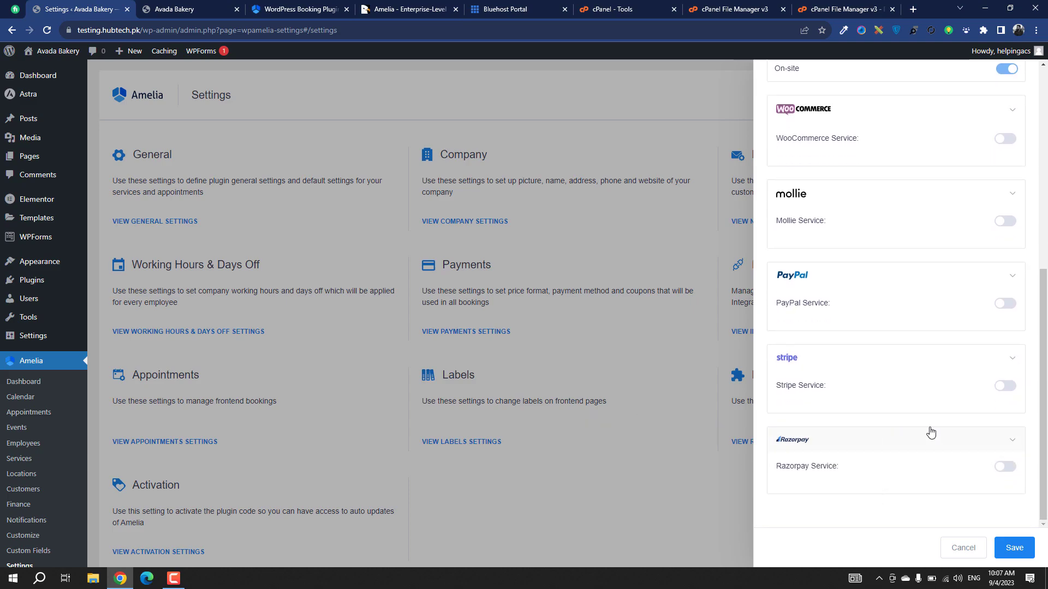
Turn on the Razorpay service to examine its test mode and live key fields, and cancel the payment settings without saving
left_click(1006, 468)
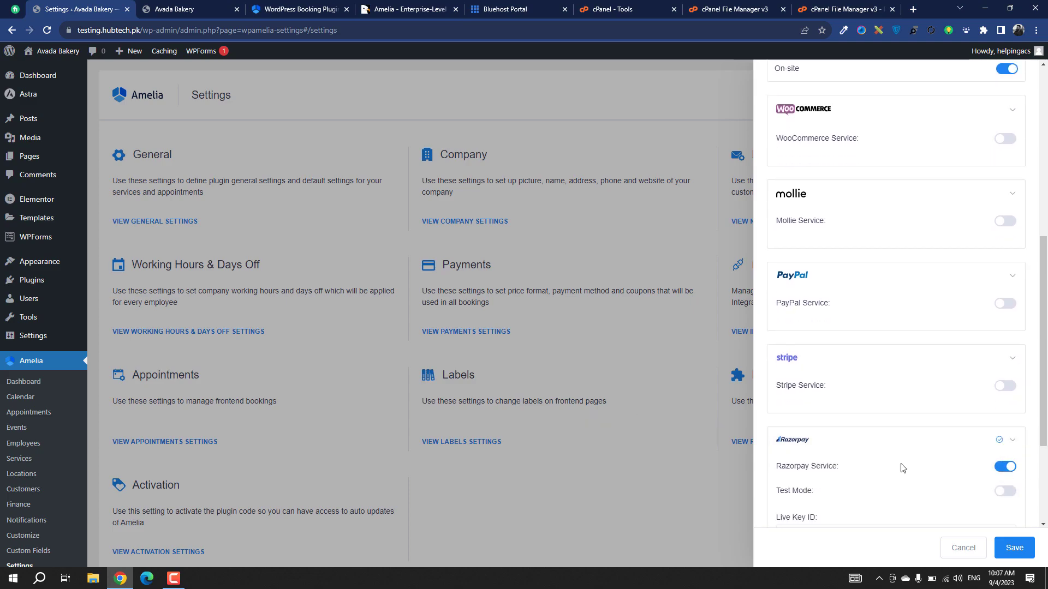
scroll(900, 466, "down", 3)
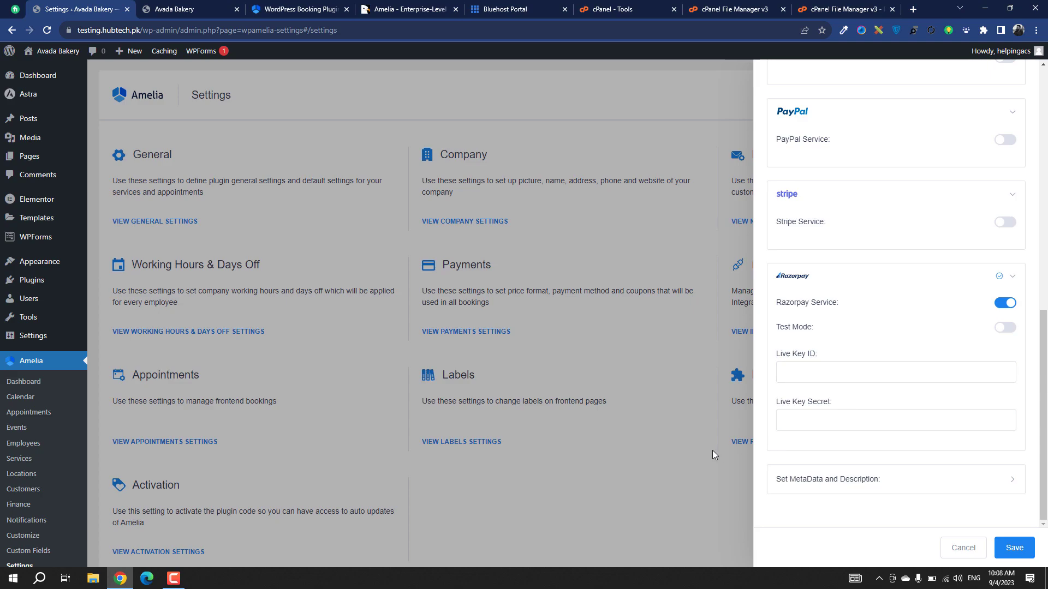
left_click(963, 548)
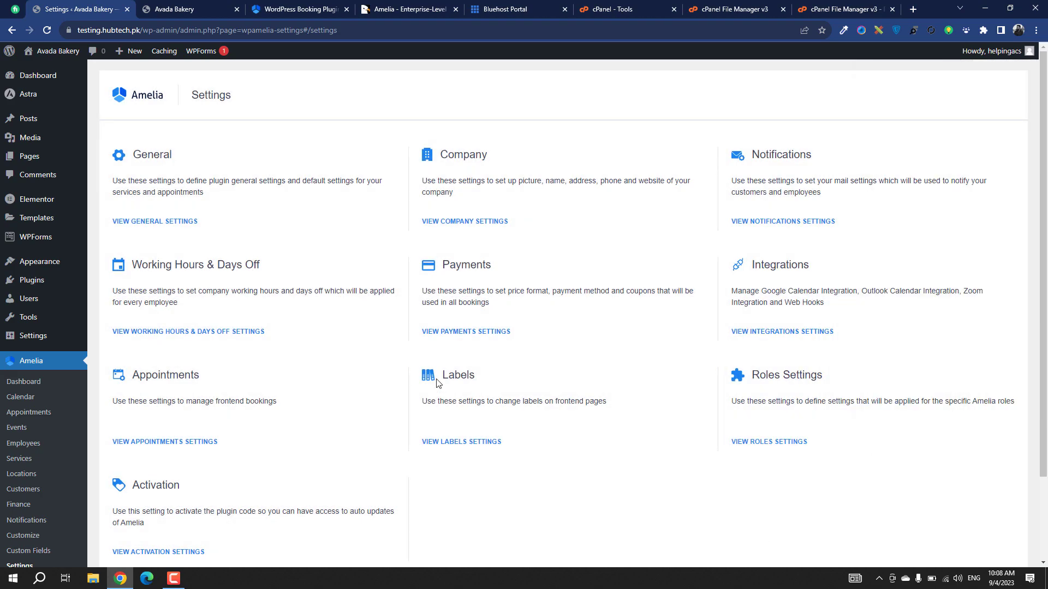